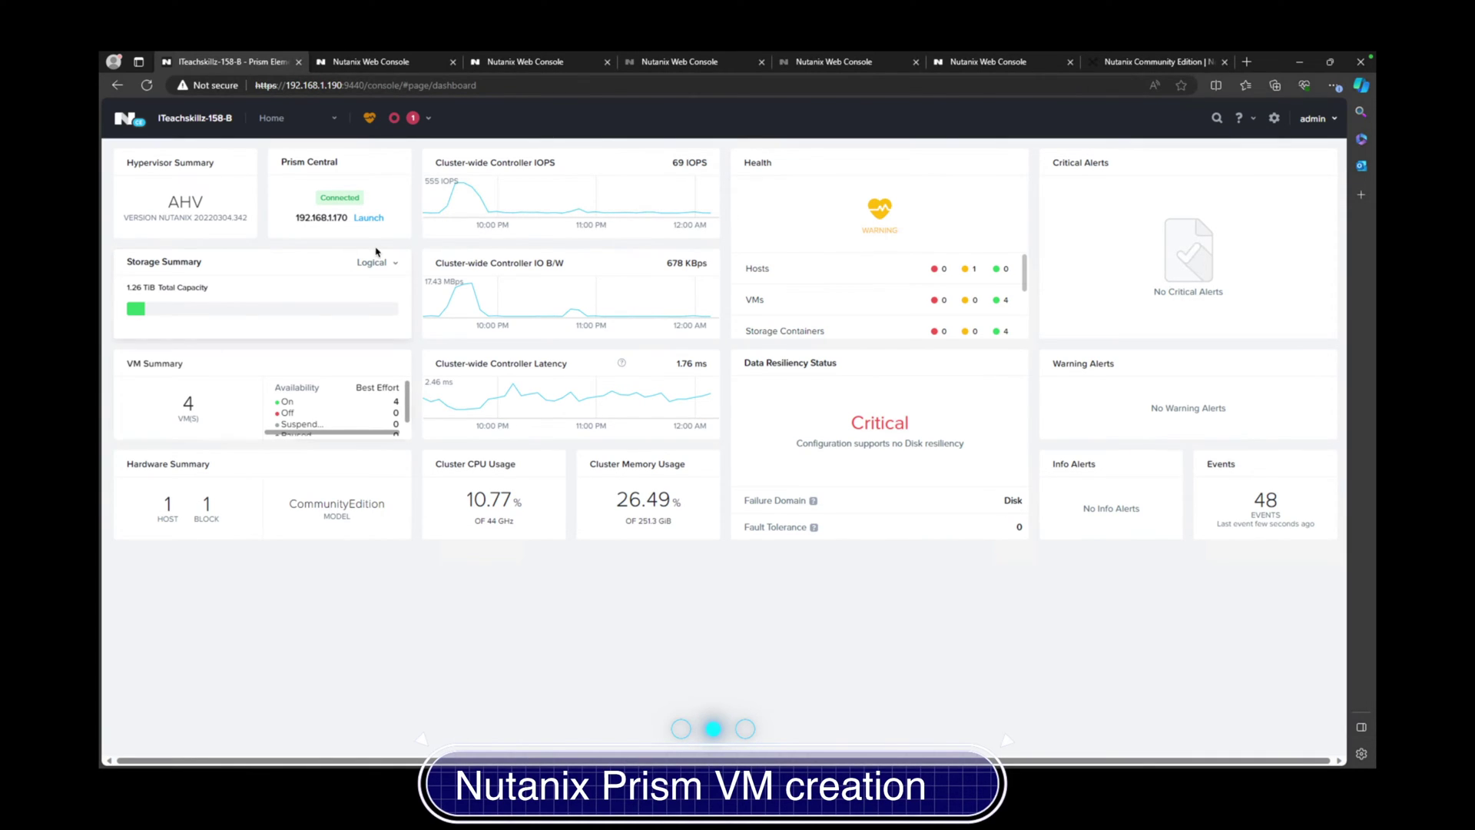
- Switch from Home to the VM table and open the Create VM dialog
click(298, 121)
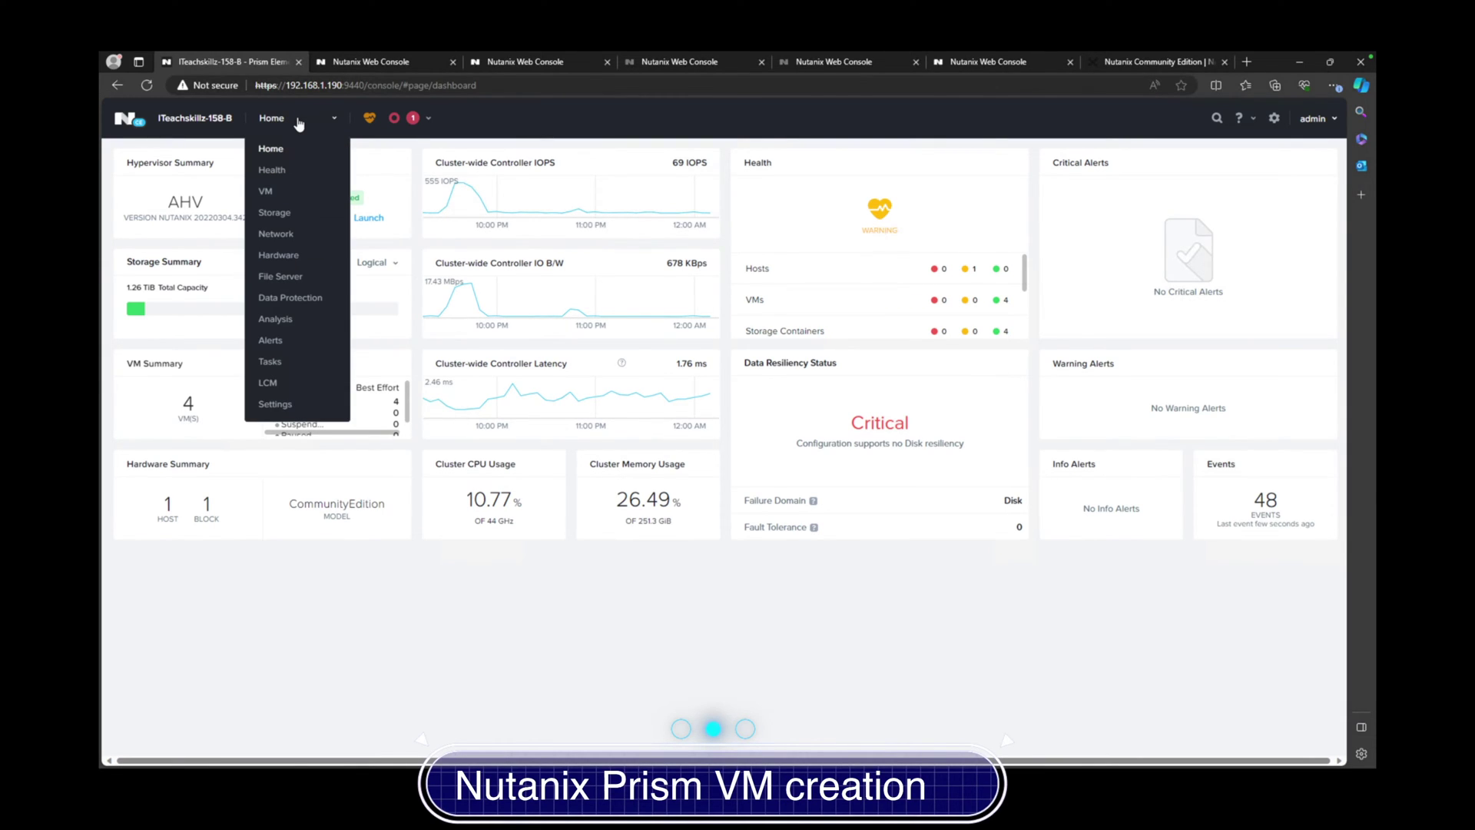
click(270, 191)
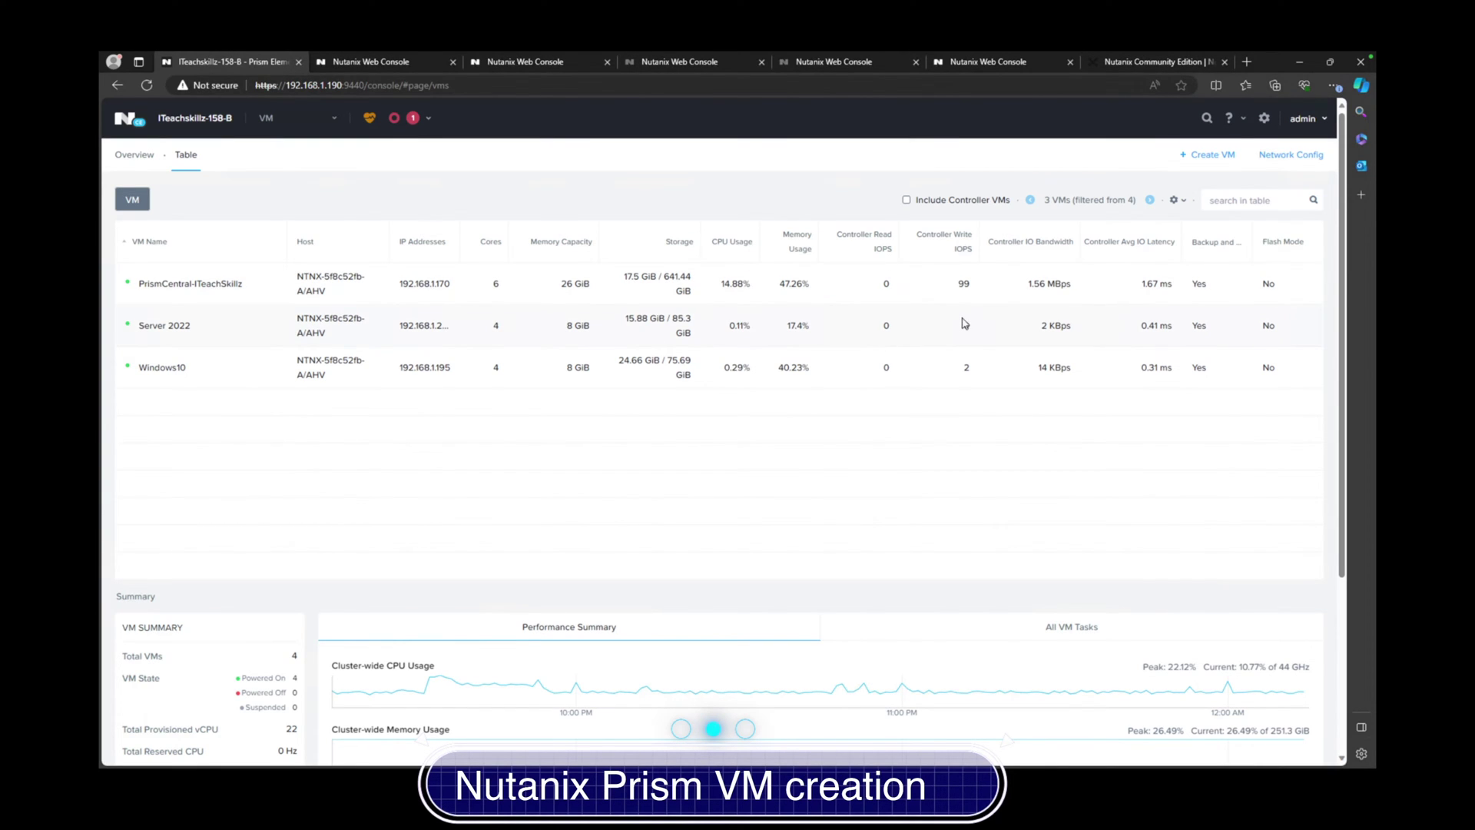
click(1193, 155)
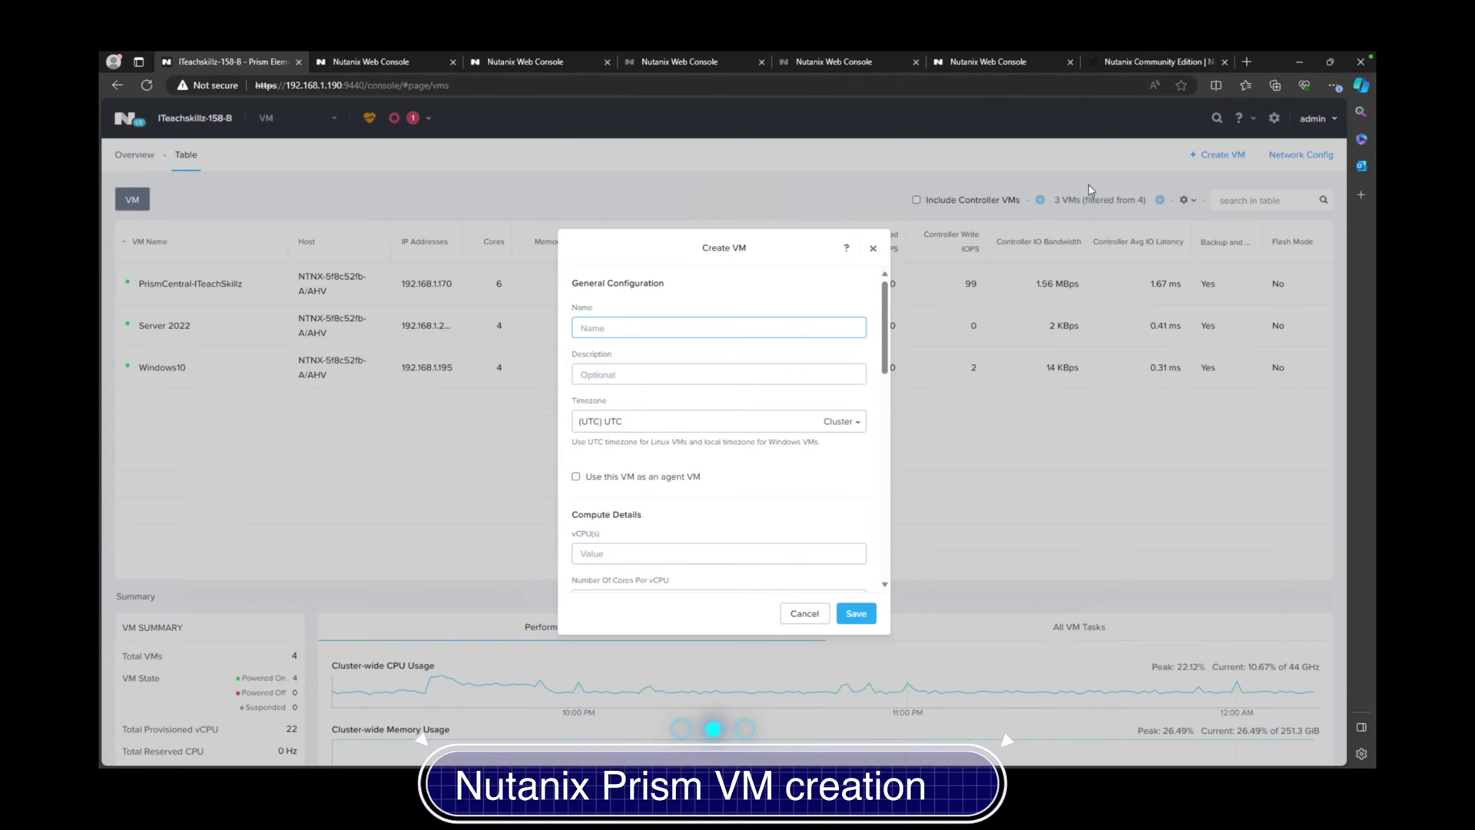
- Enter 'Exchange 2019' as the VM name, correcting the misspelling
text(Exchnage)
key(BackSpace)
text(ange 2019)
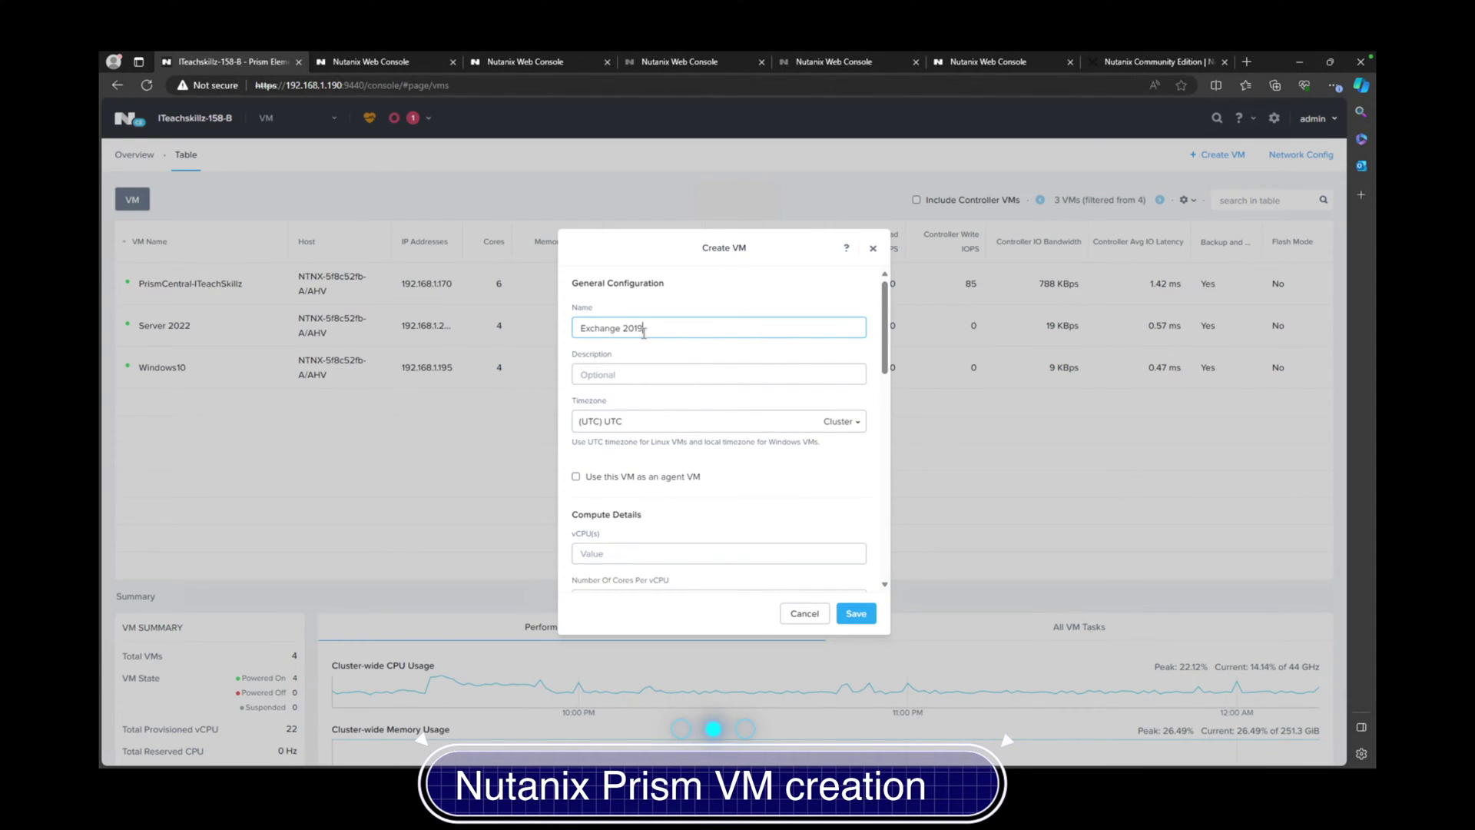
scroll(604, 503, down, 1)
- Enter 2 vCPUs, 2 cores per vCPU and 8 GiB memory in Compute Details
scroll(605, 503, down, 2)
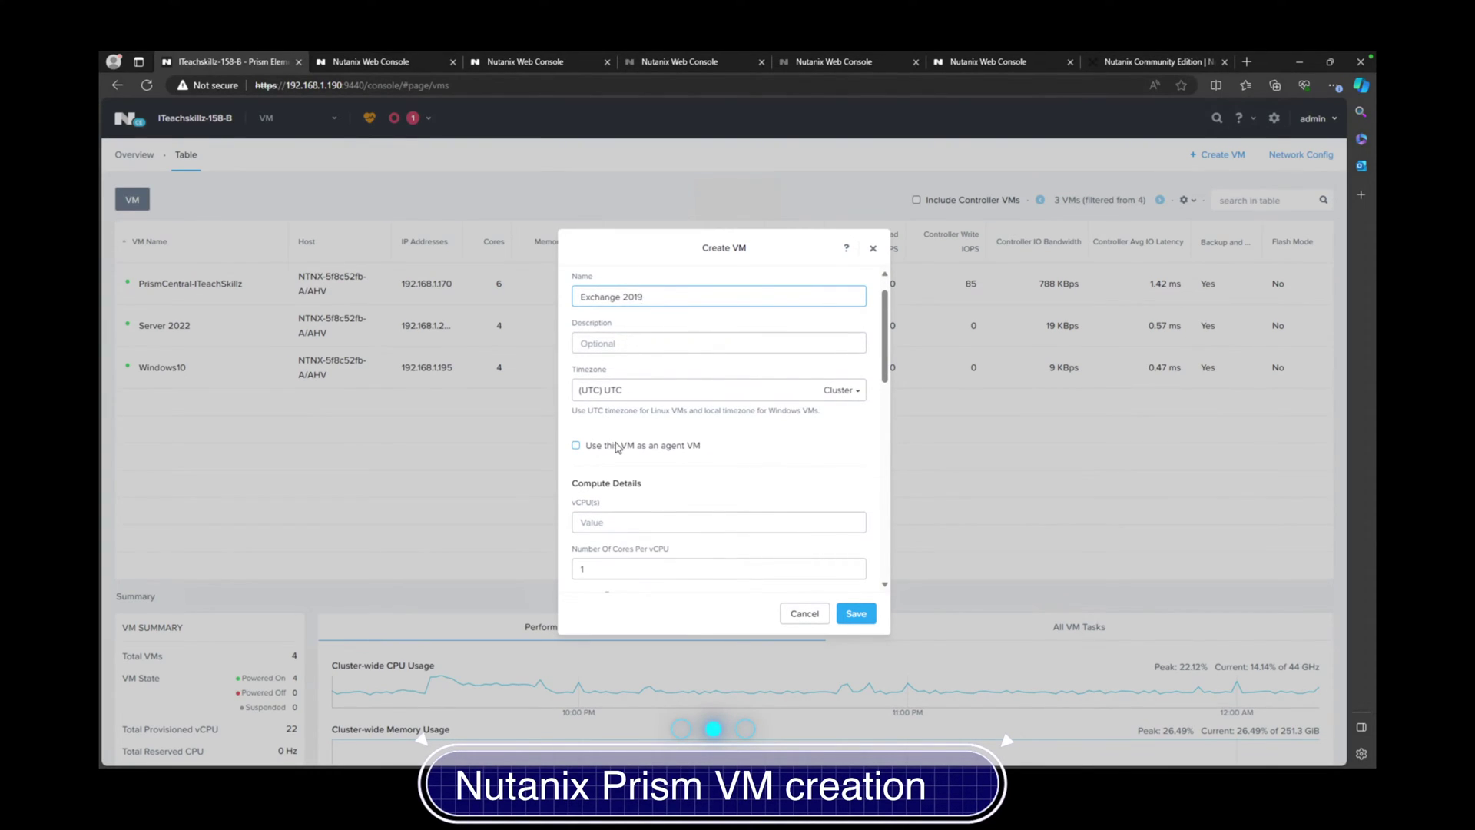
scroll(616, 447, down, 5)
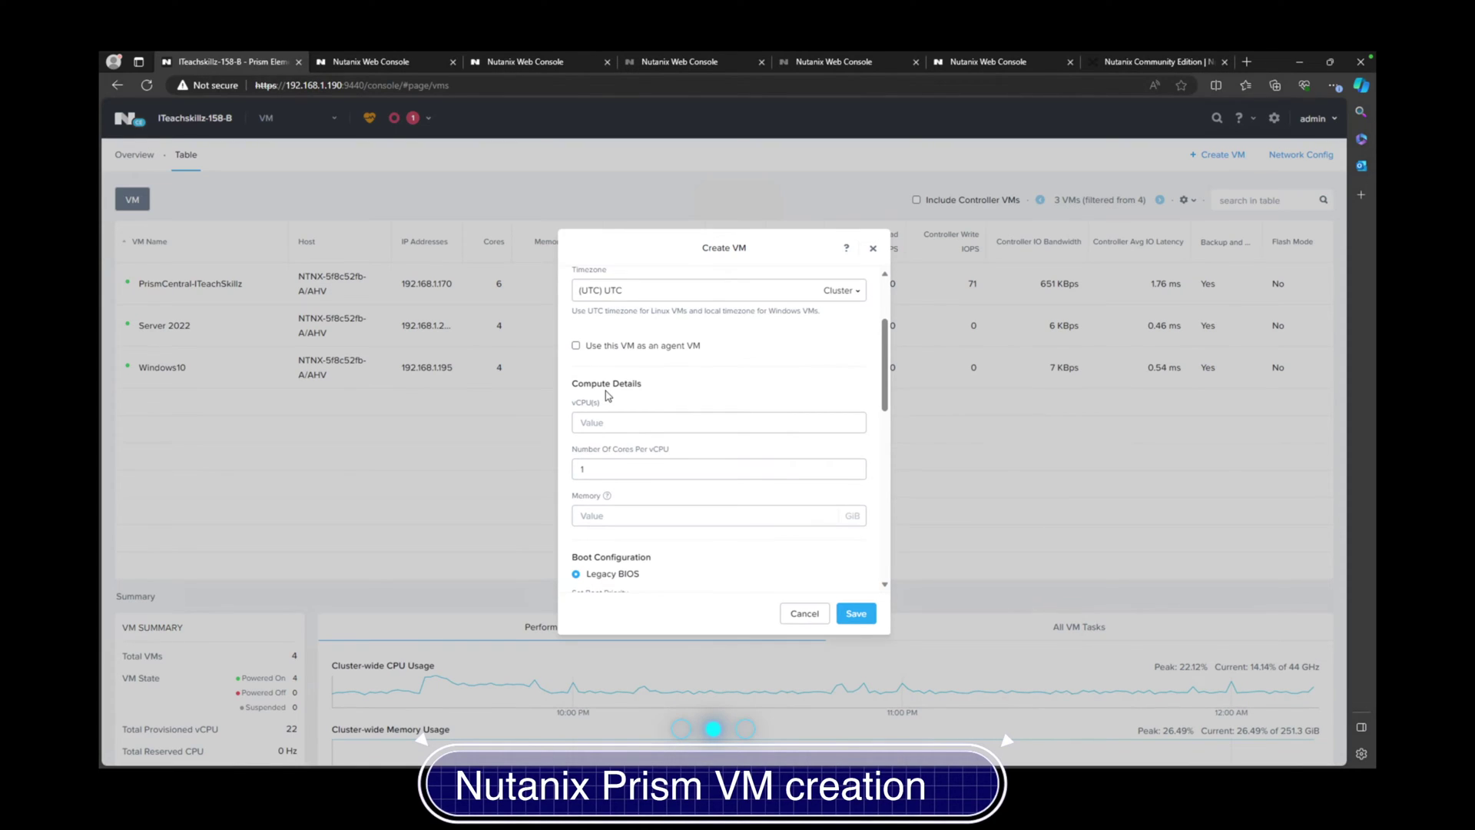
click(589, 422)
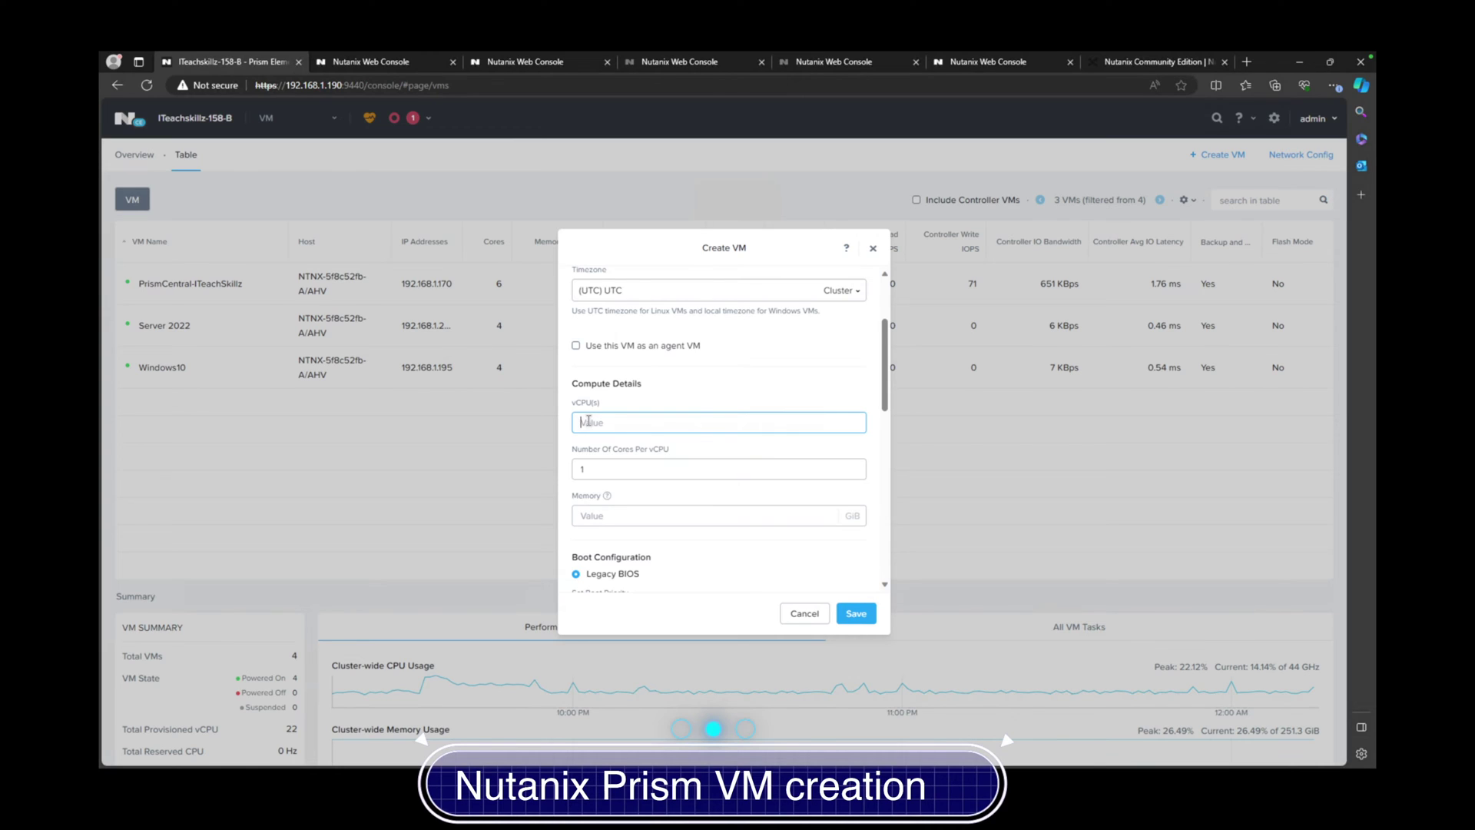
text(2)
click(592, 468)
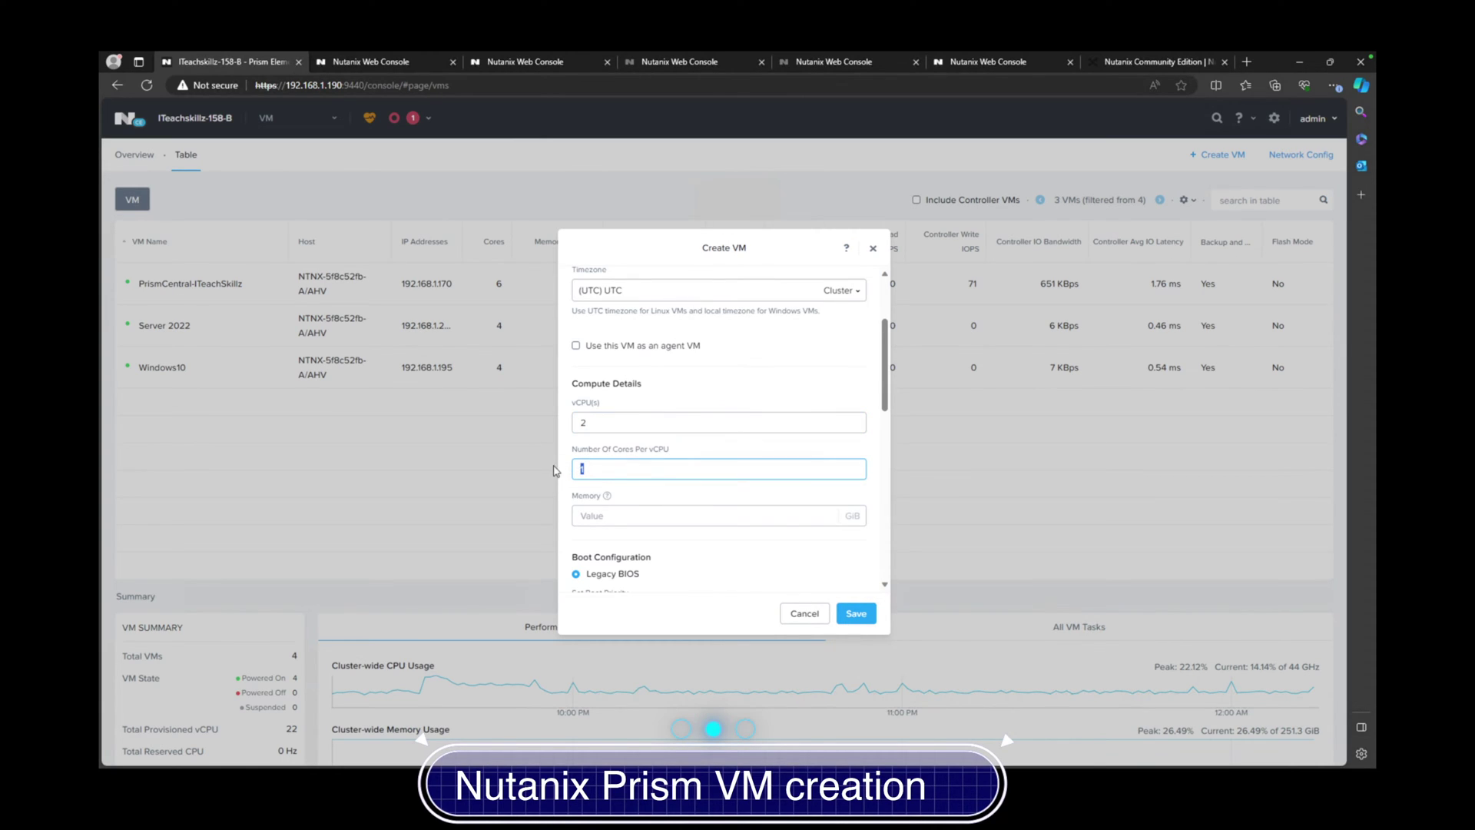
text(2)
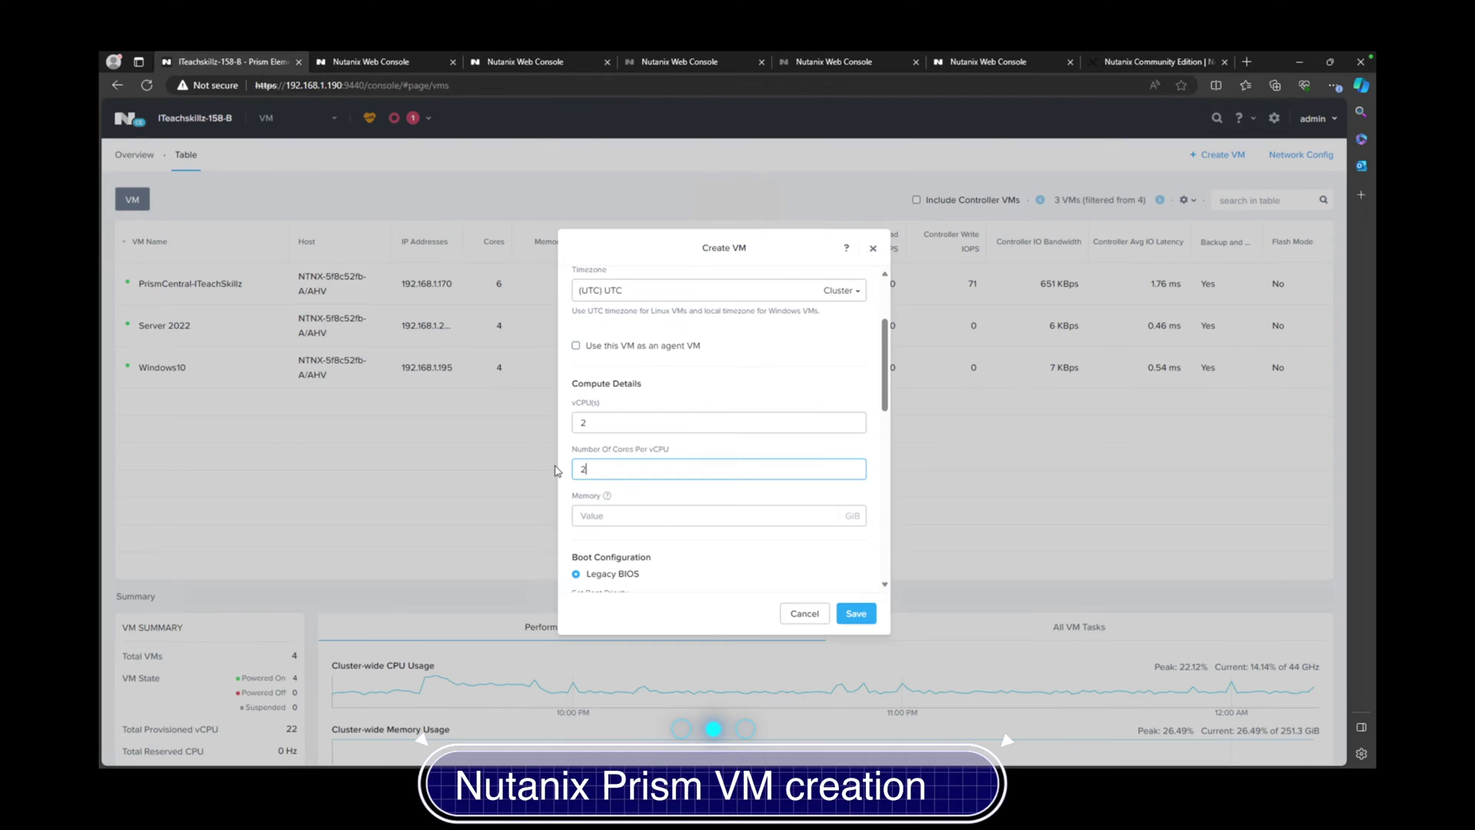
click(592, 514)
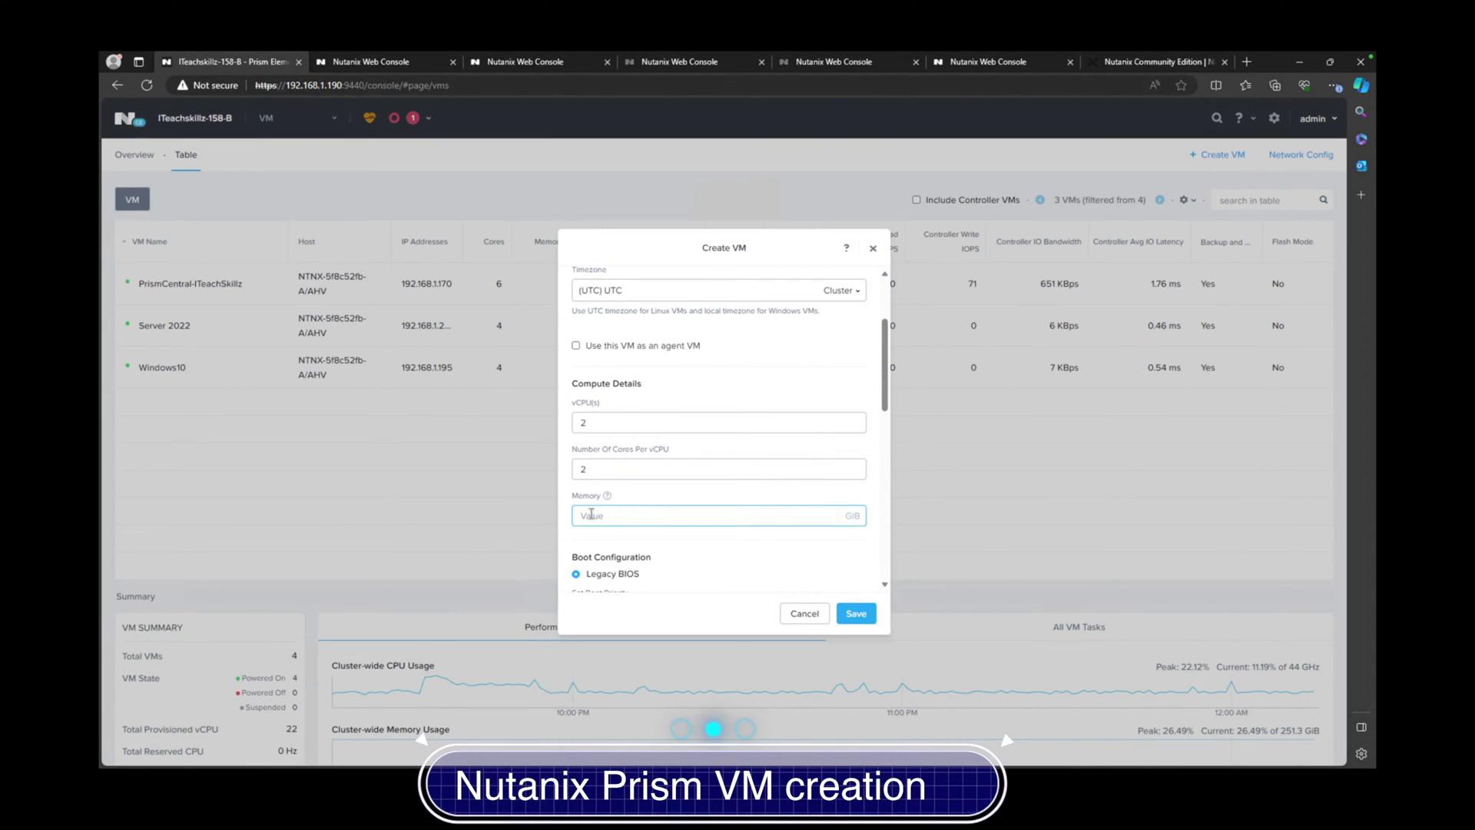
text(8)
scroll(668, 524, down, 2)
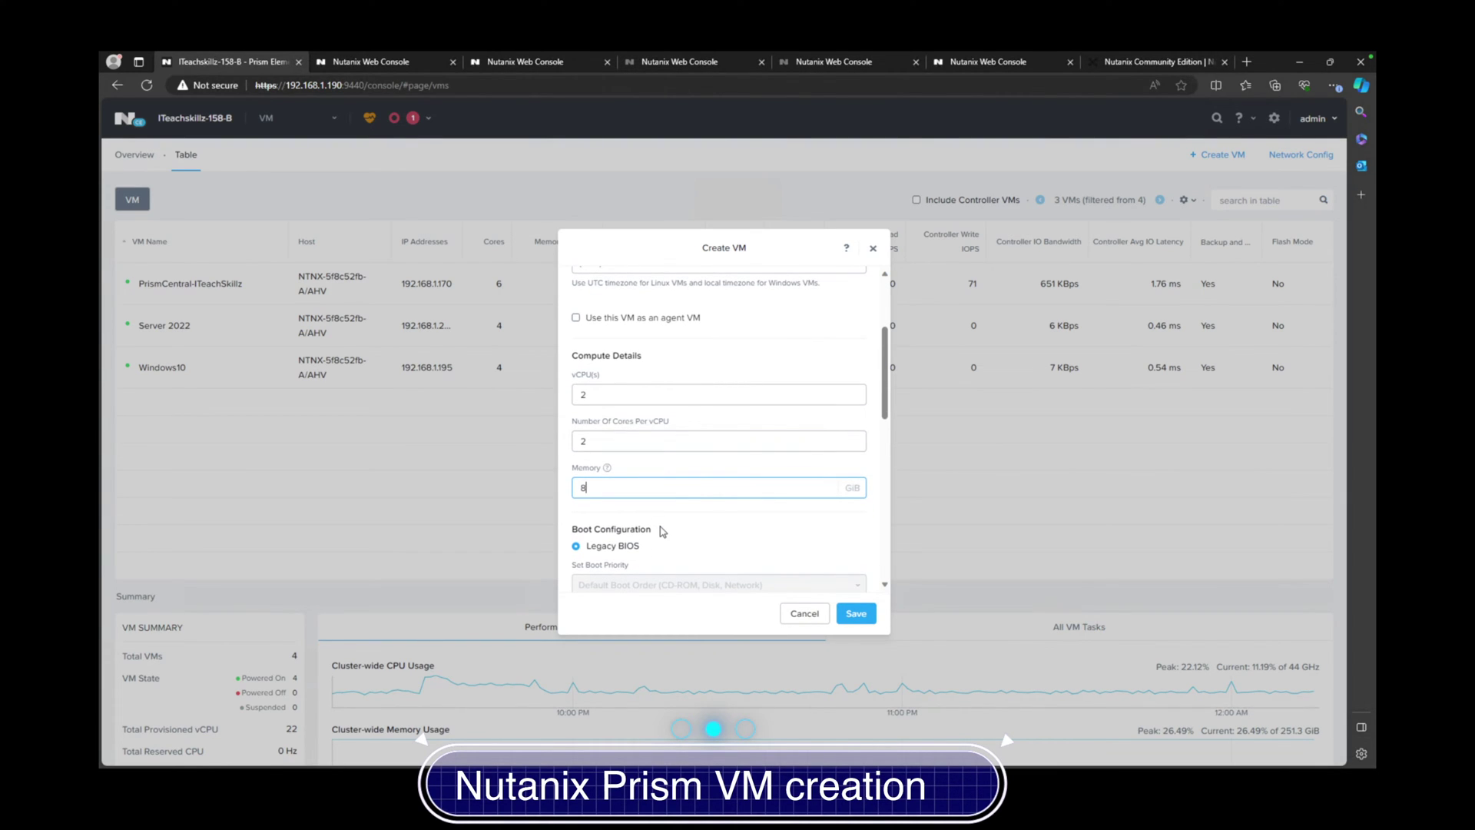
scroll(662, 530, down, 2)
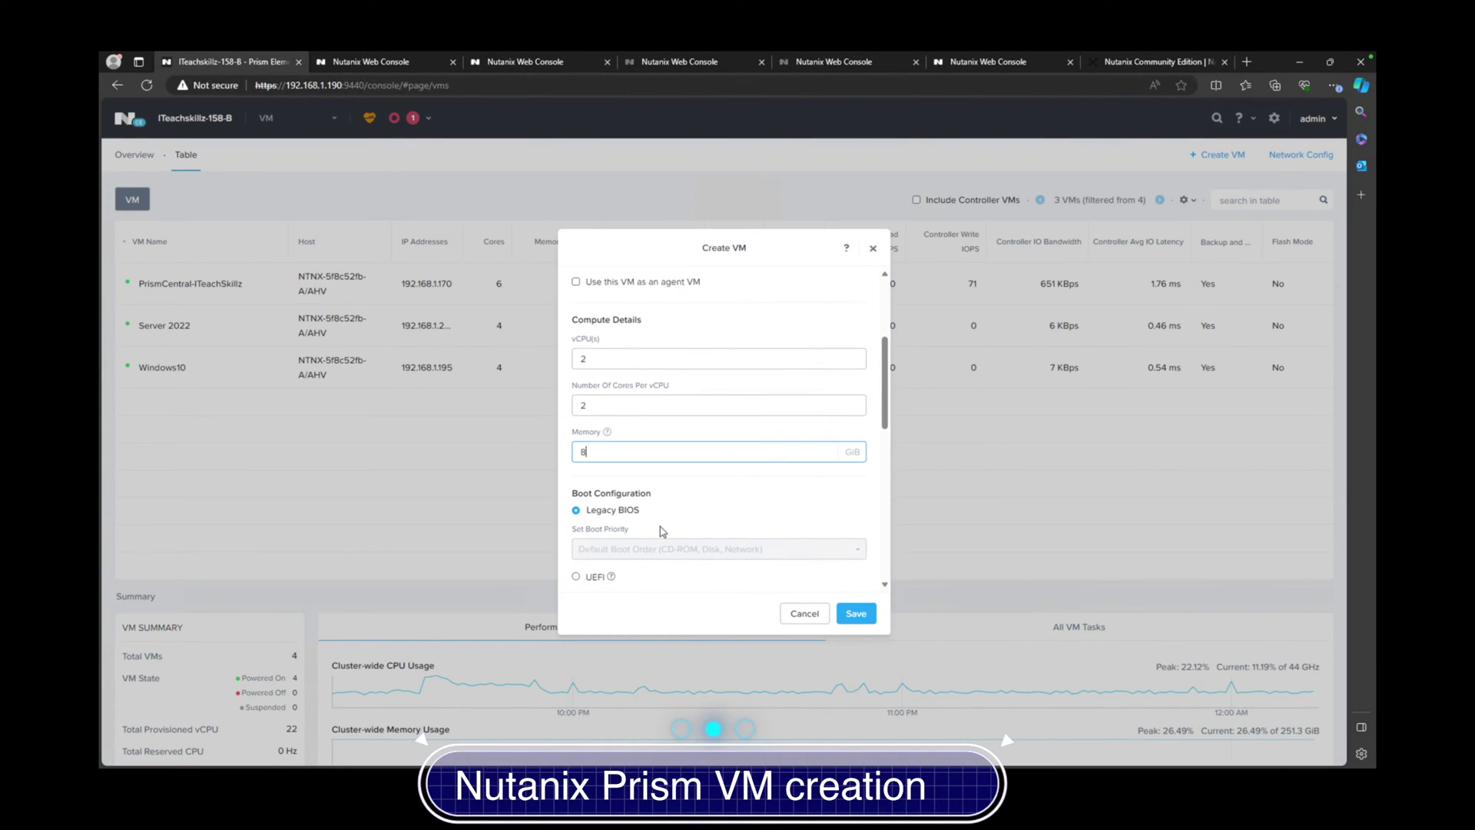
- Change Boot Configuration from Legacy BIOS to UEFI and confirm the change
scroll(660, 528, up, 3)
scroll(661, 527, down, 3)
scroll(661, 526, down, 2)
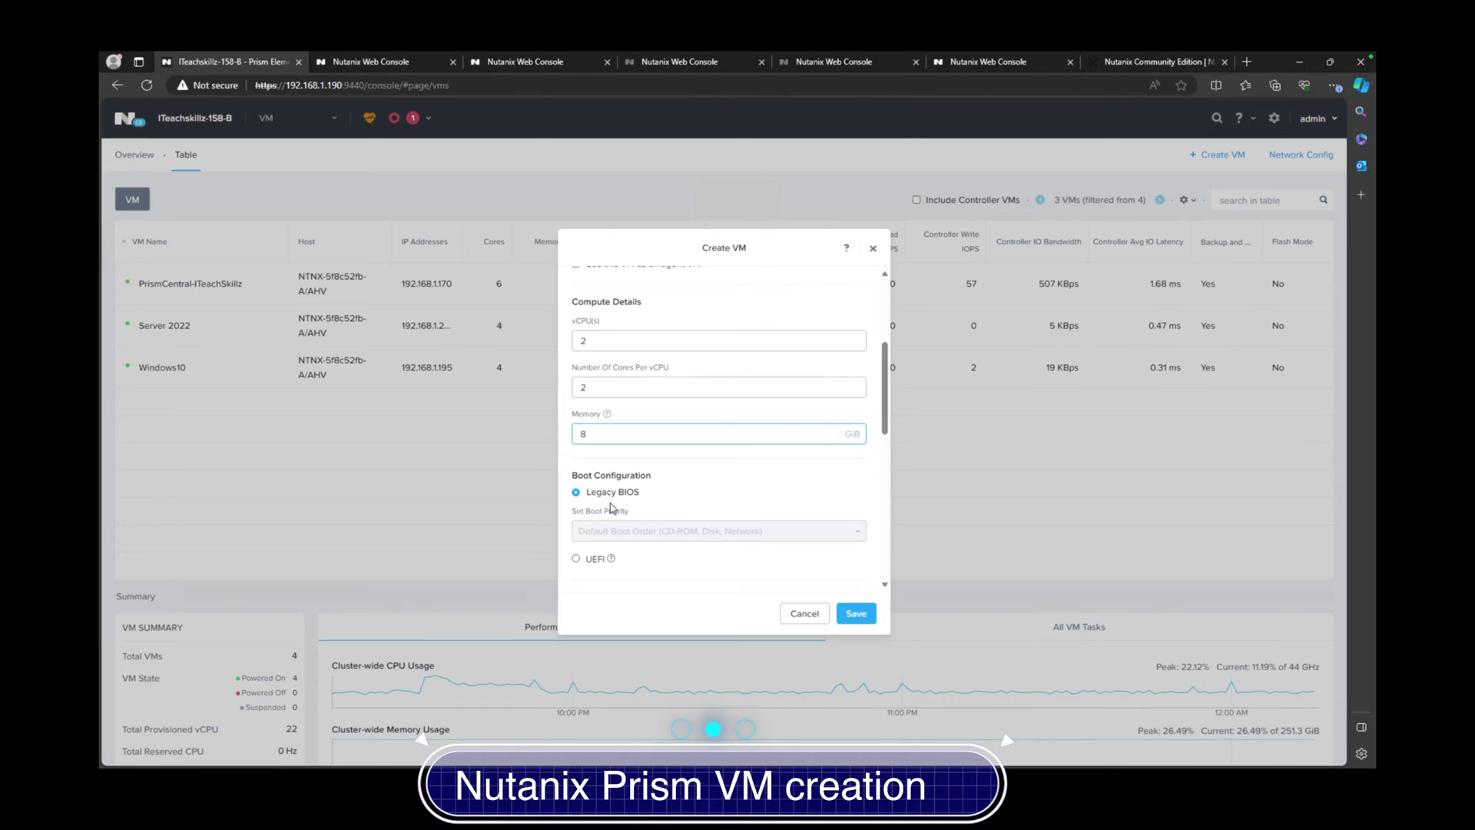
scroll(613, 507, down, 2)
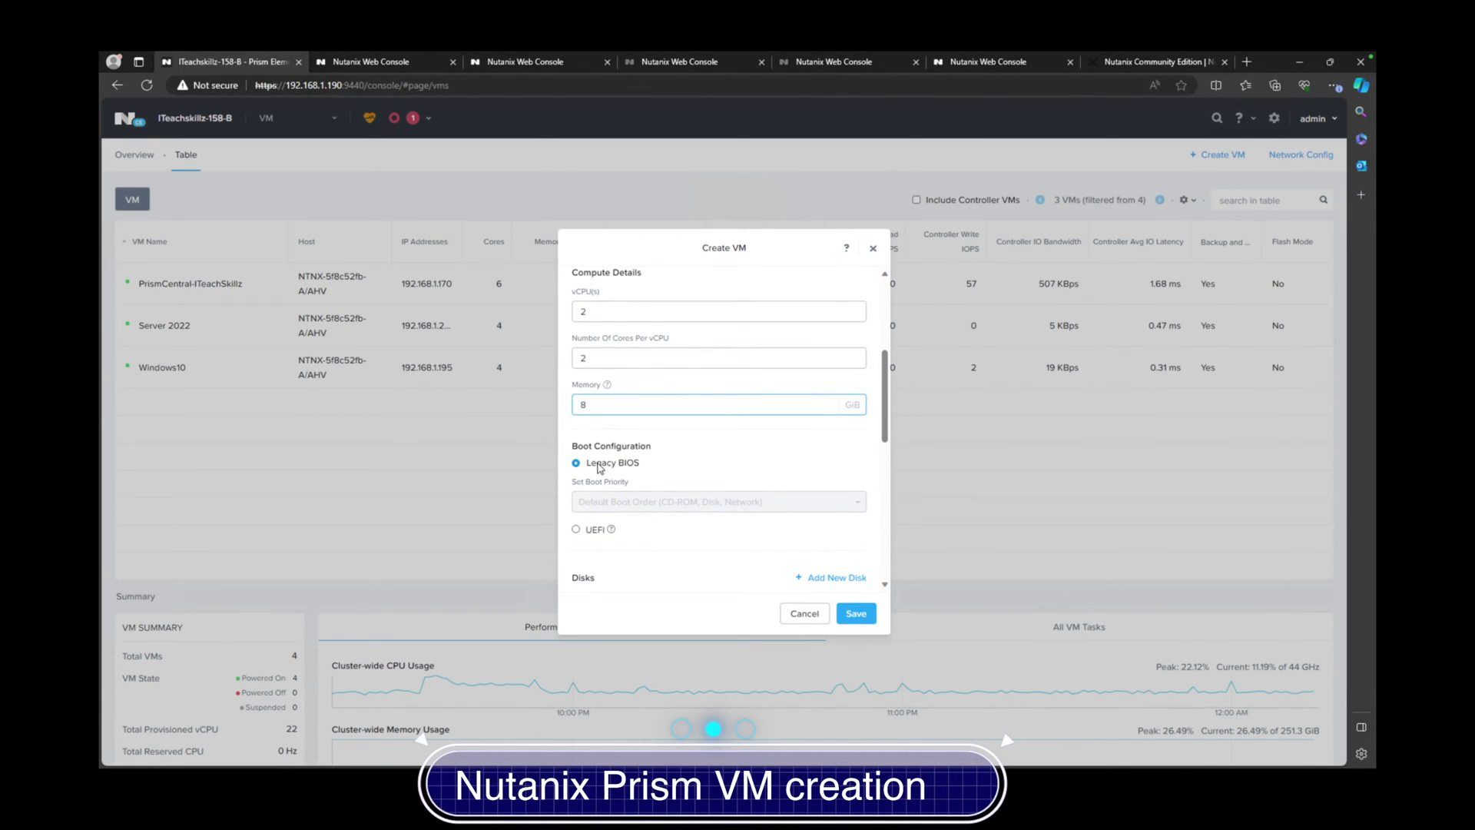
click(575, 530)
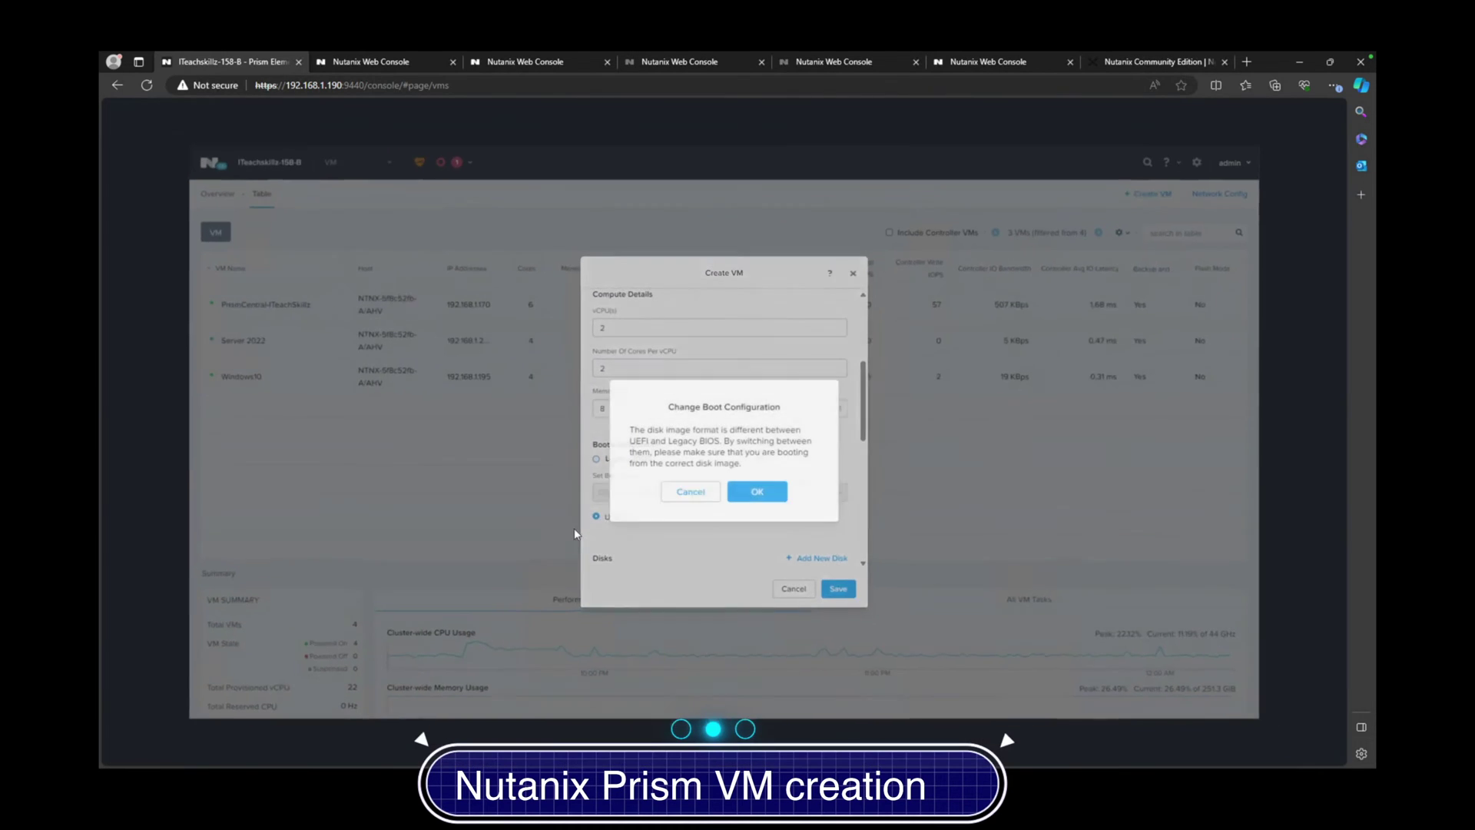
click(757, 493)
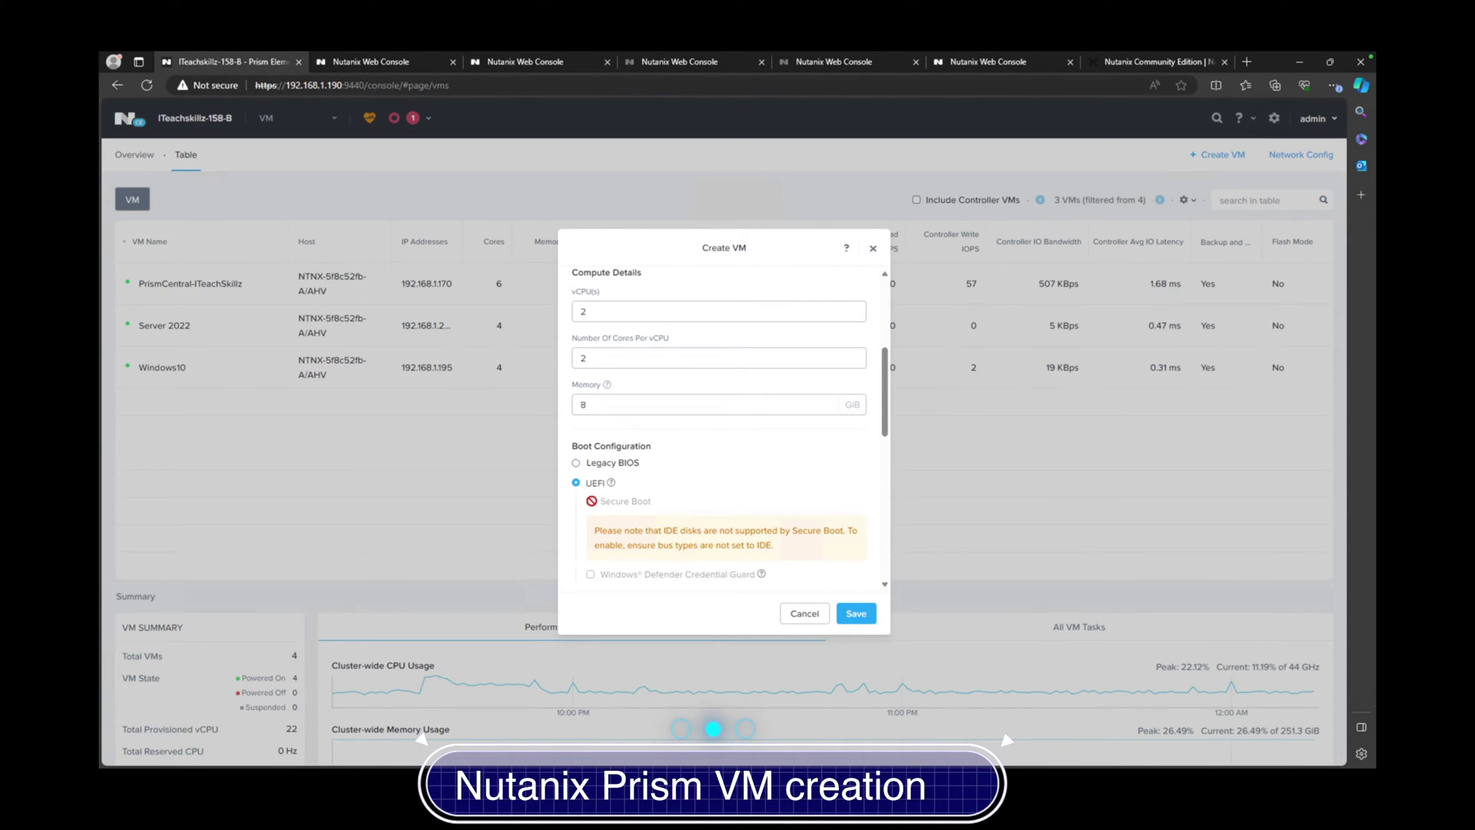
scroll(666, 505, down, 1)
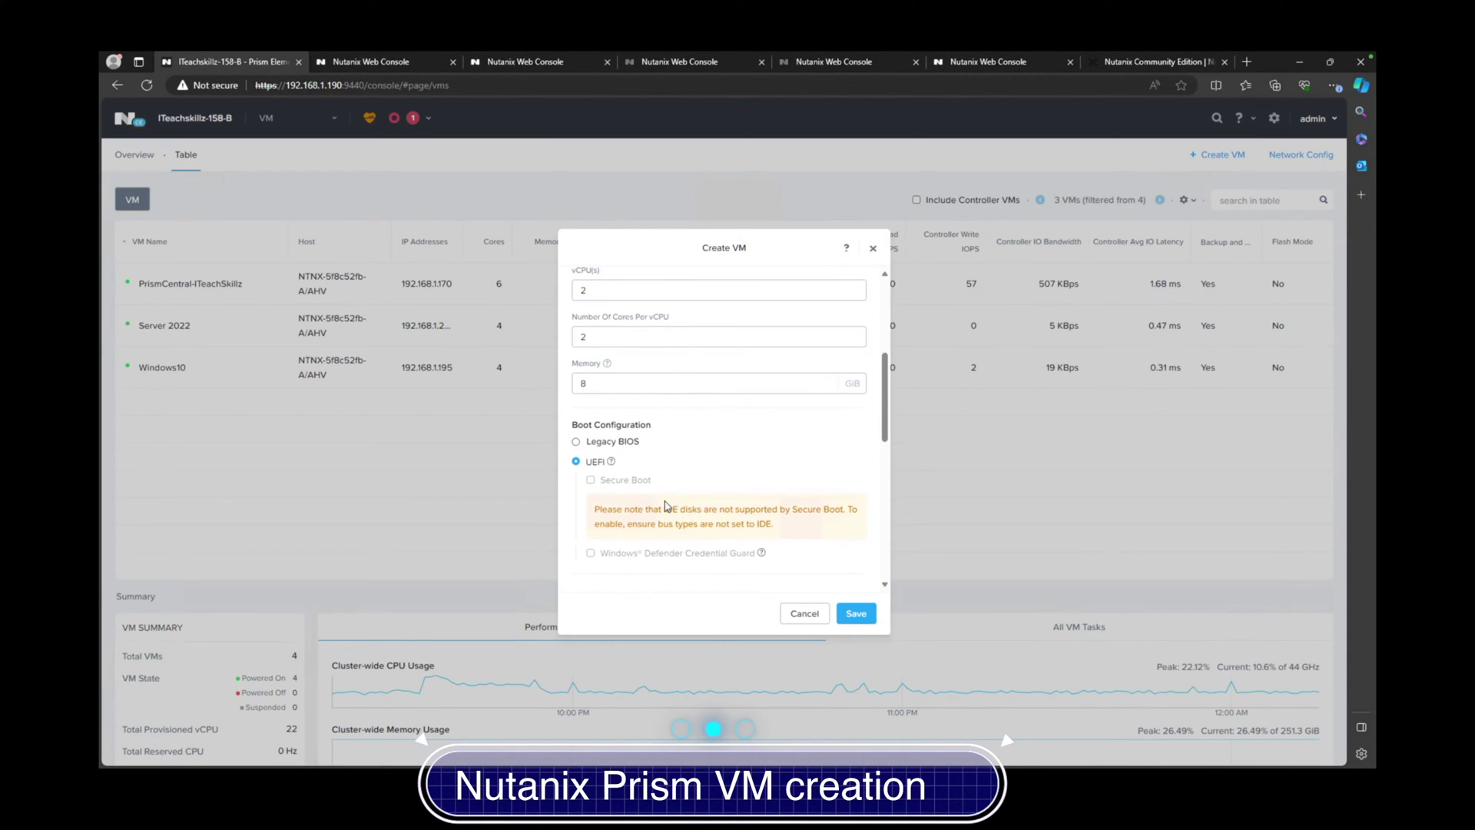
scroll(666, 505, down, 3)
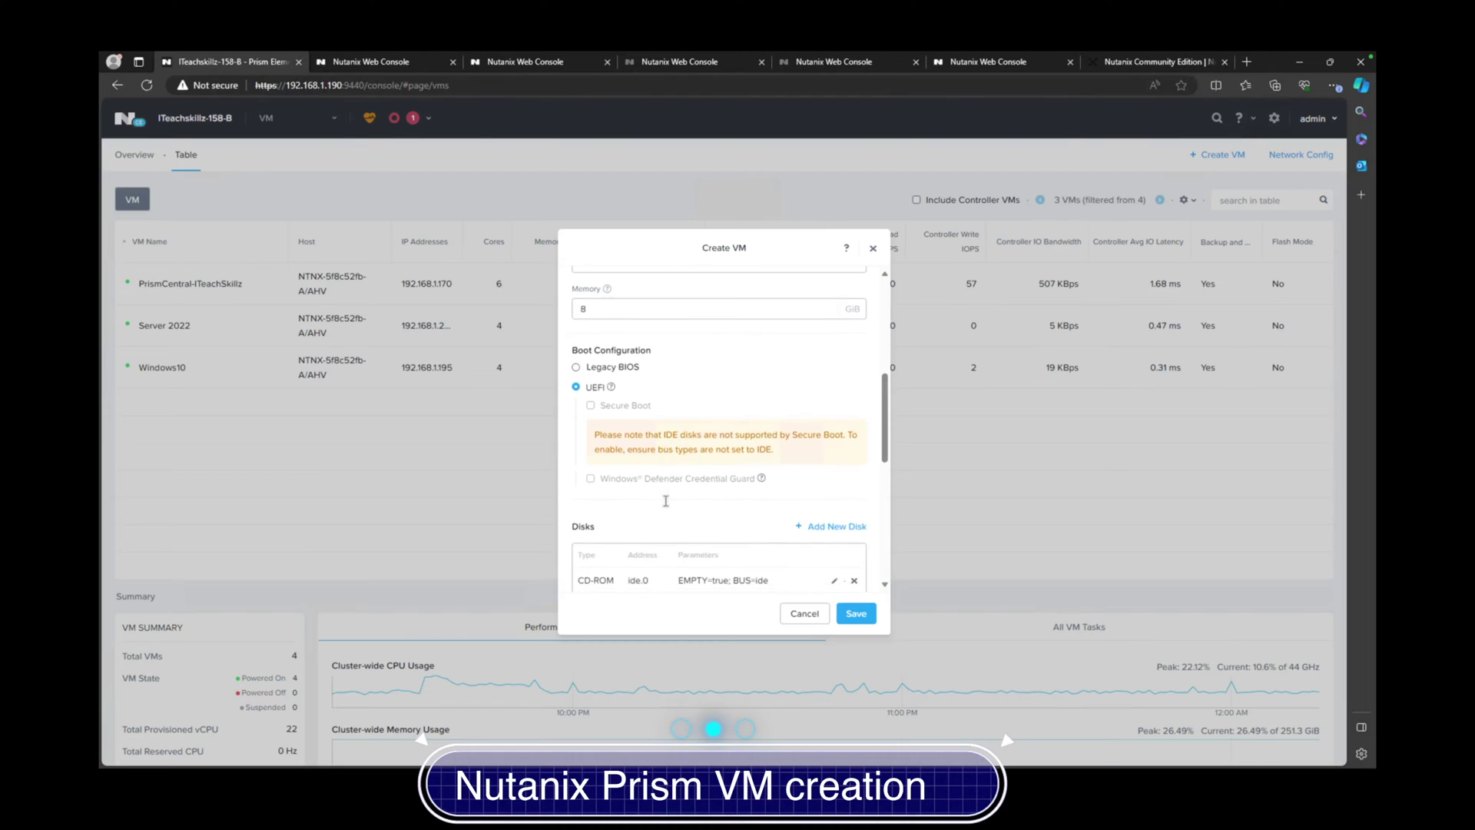
scroll(666, 501, down, 5)
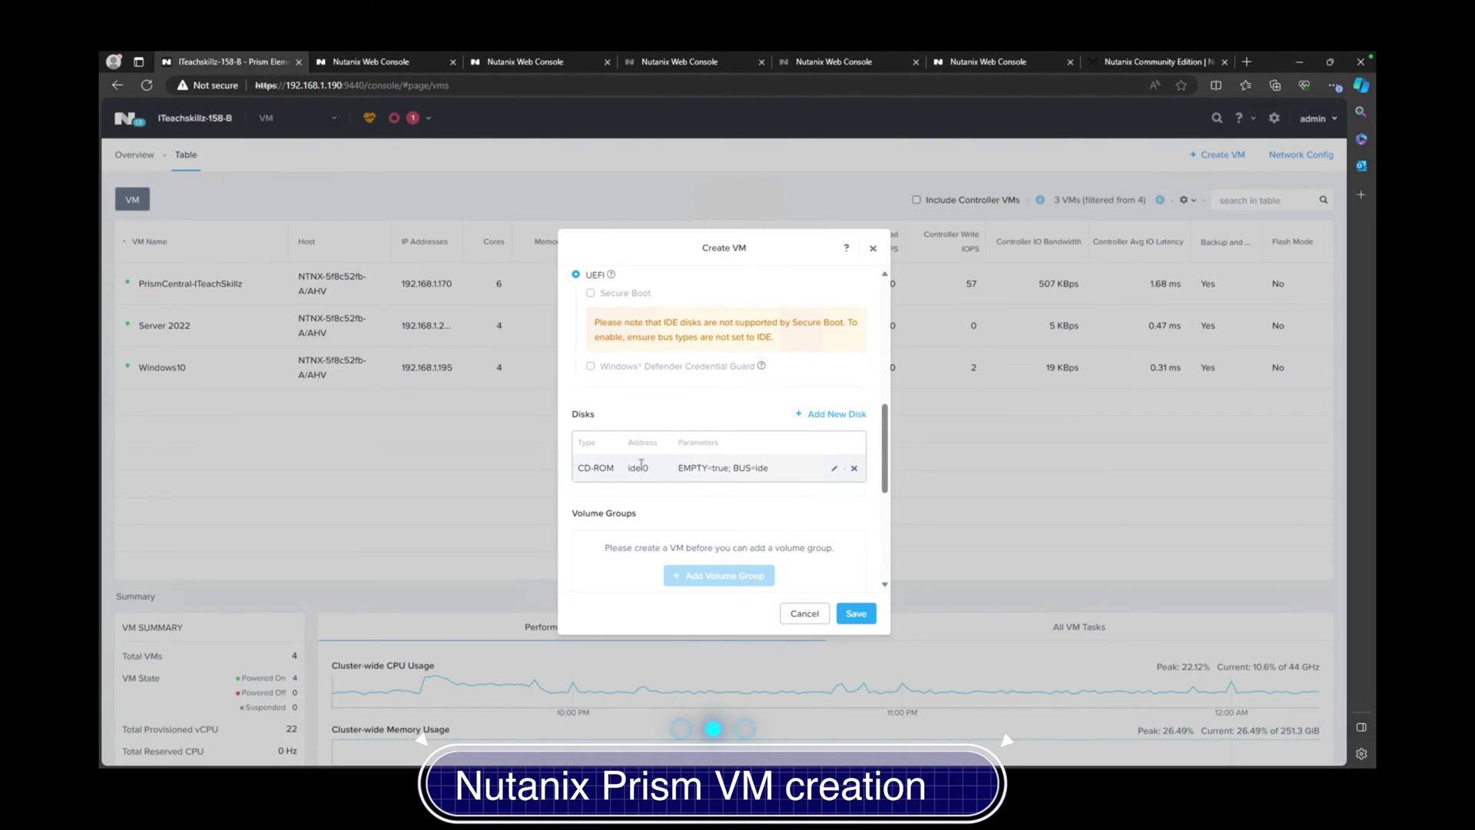
- Change the empty CD-ROM drive's bus type to SATA
click(833, 471)
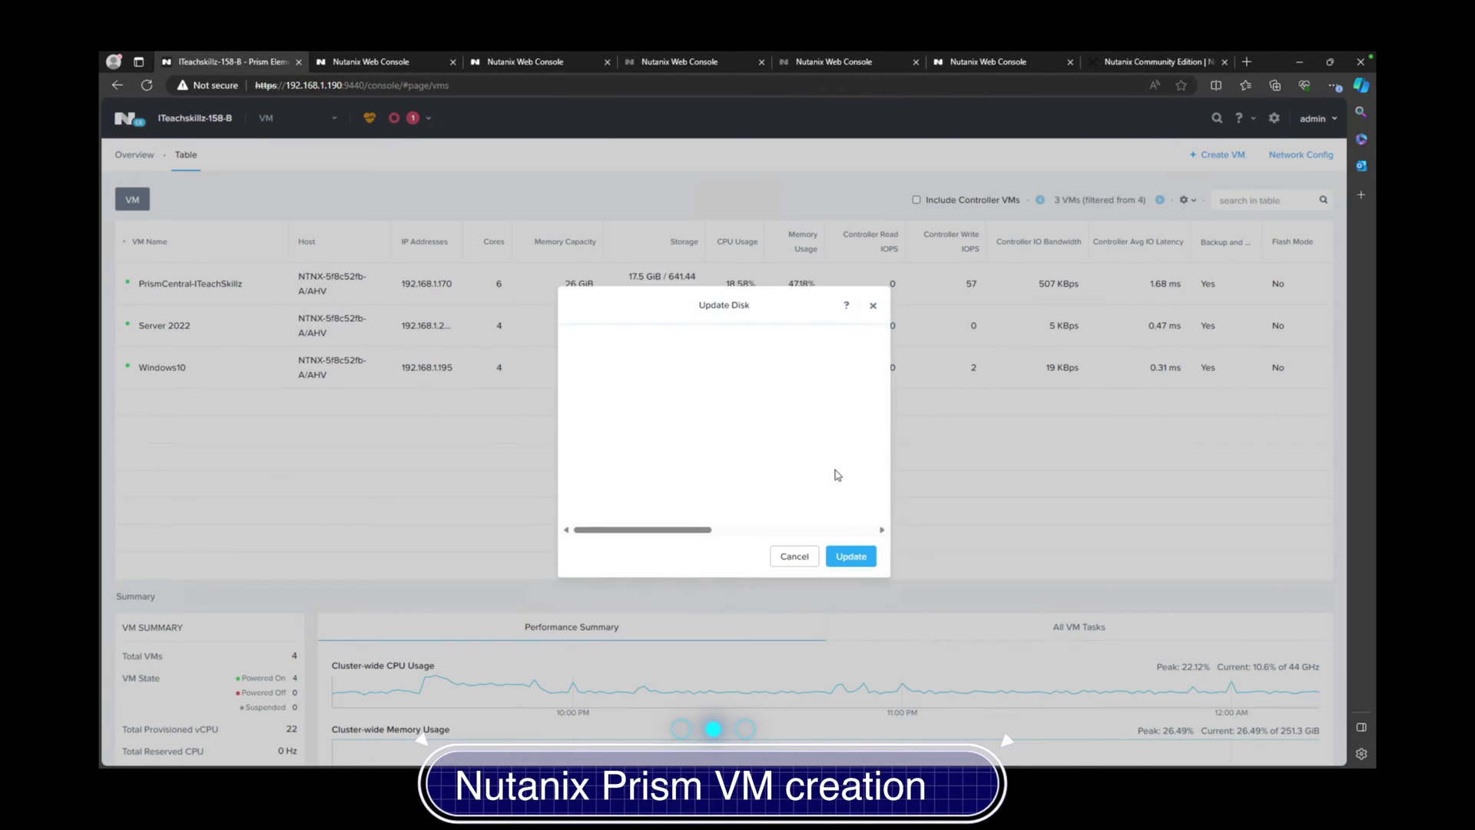
click(652, 474)
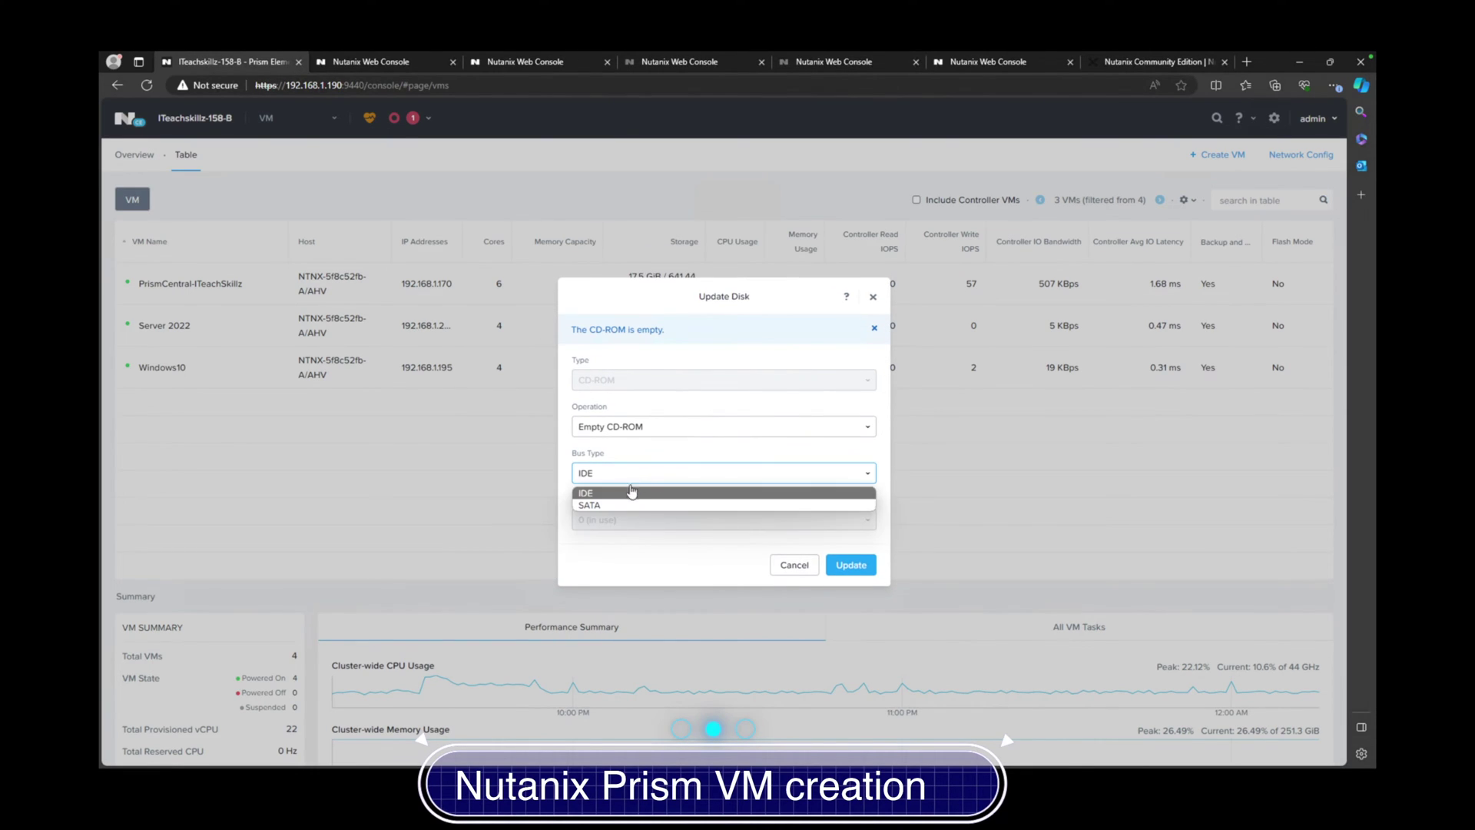
click(619, 507)
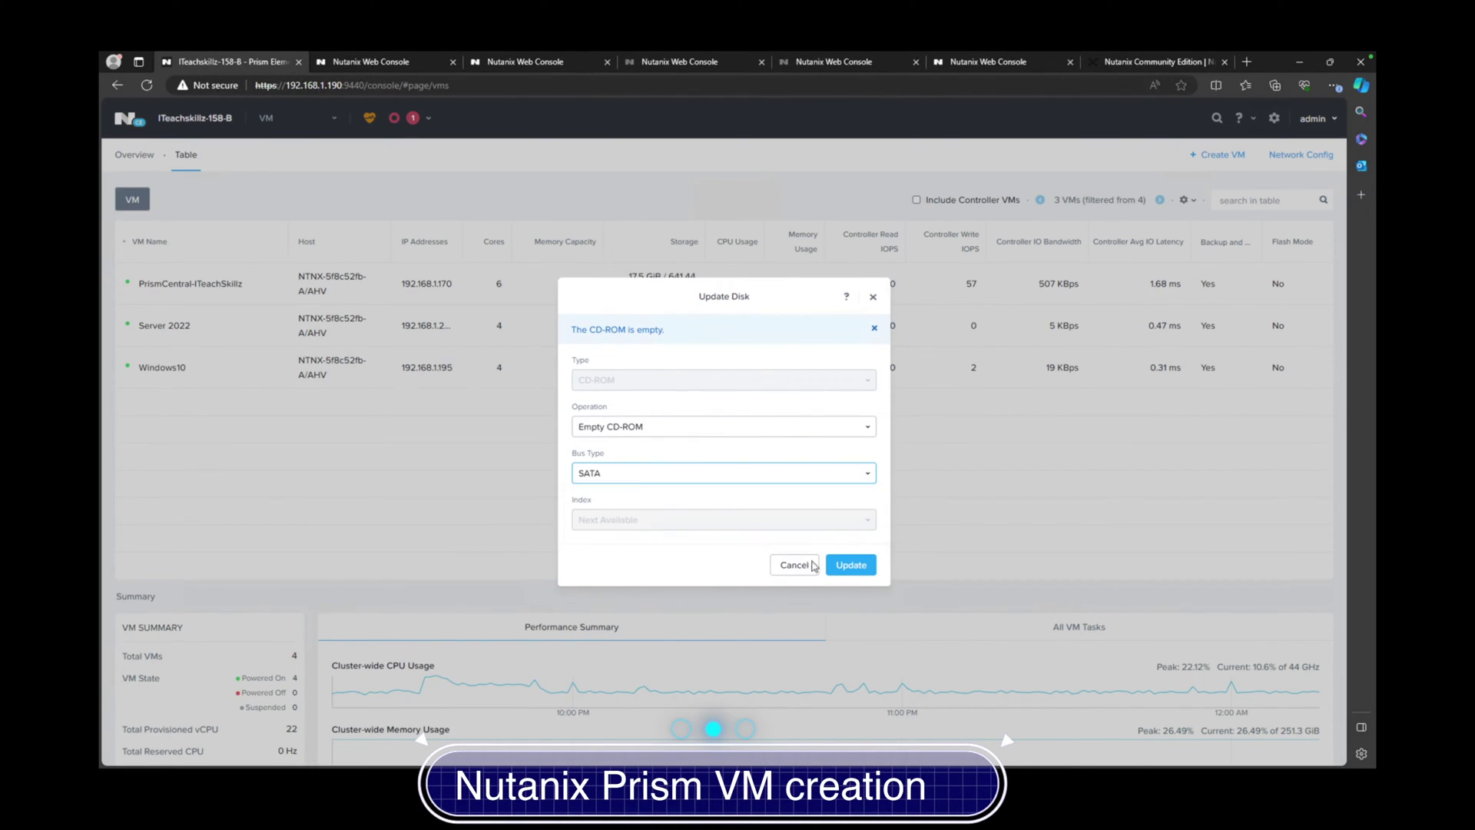
click(849, 566)
- Enable Secure Boot under the UEFI boot option
scroll(715, 461, up, 5)
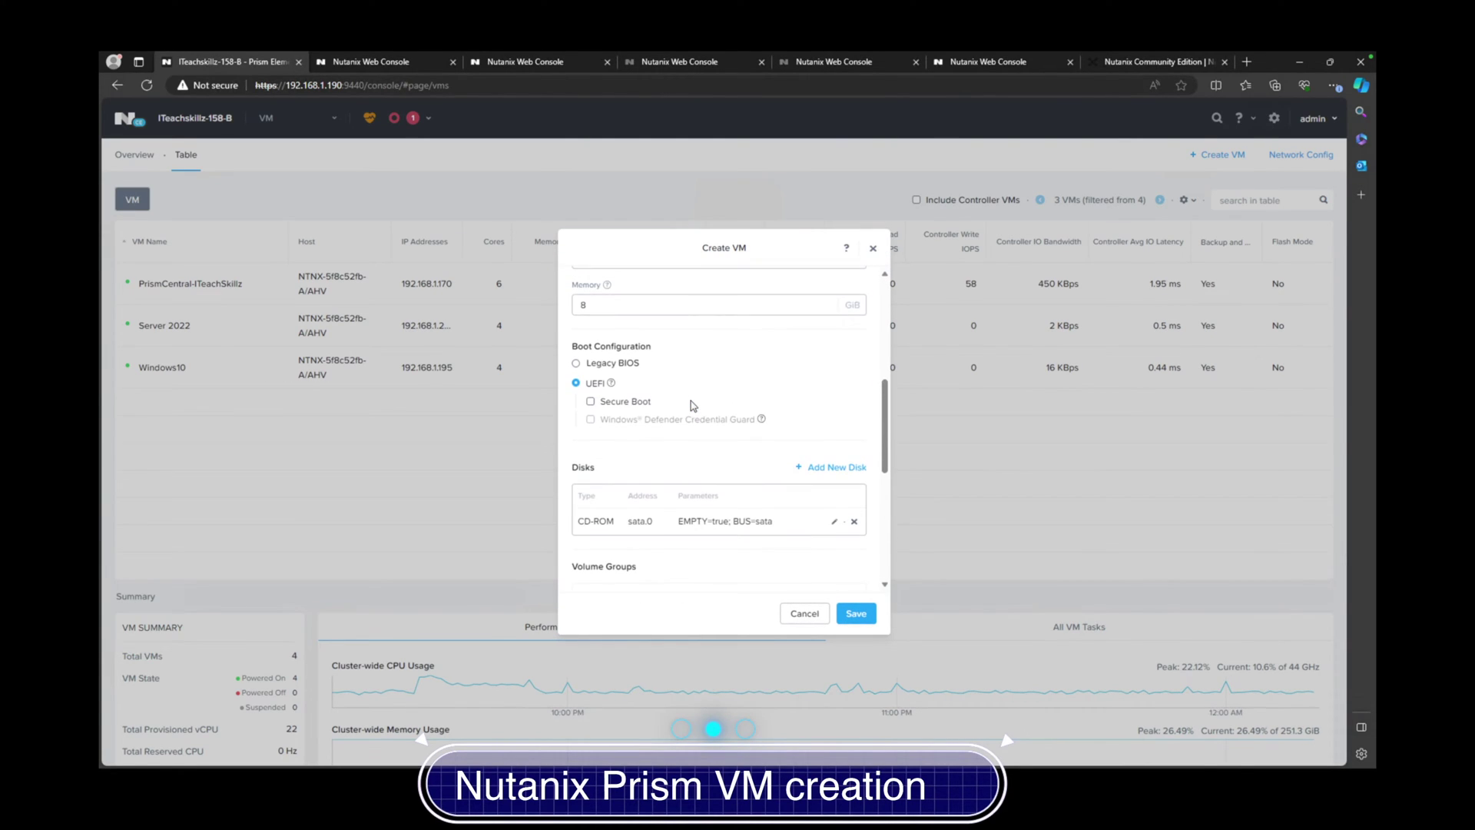
click(591, 402)
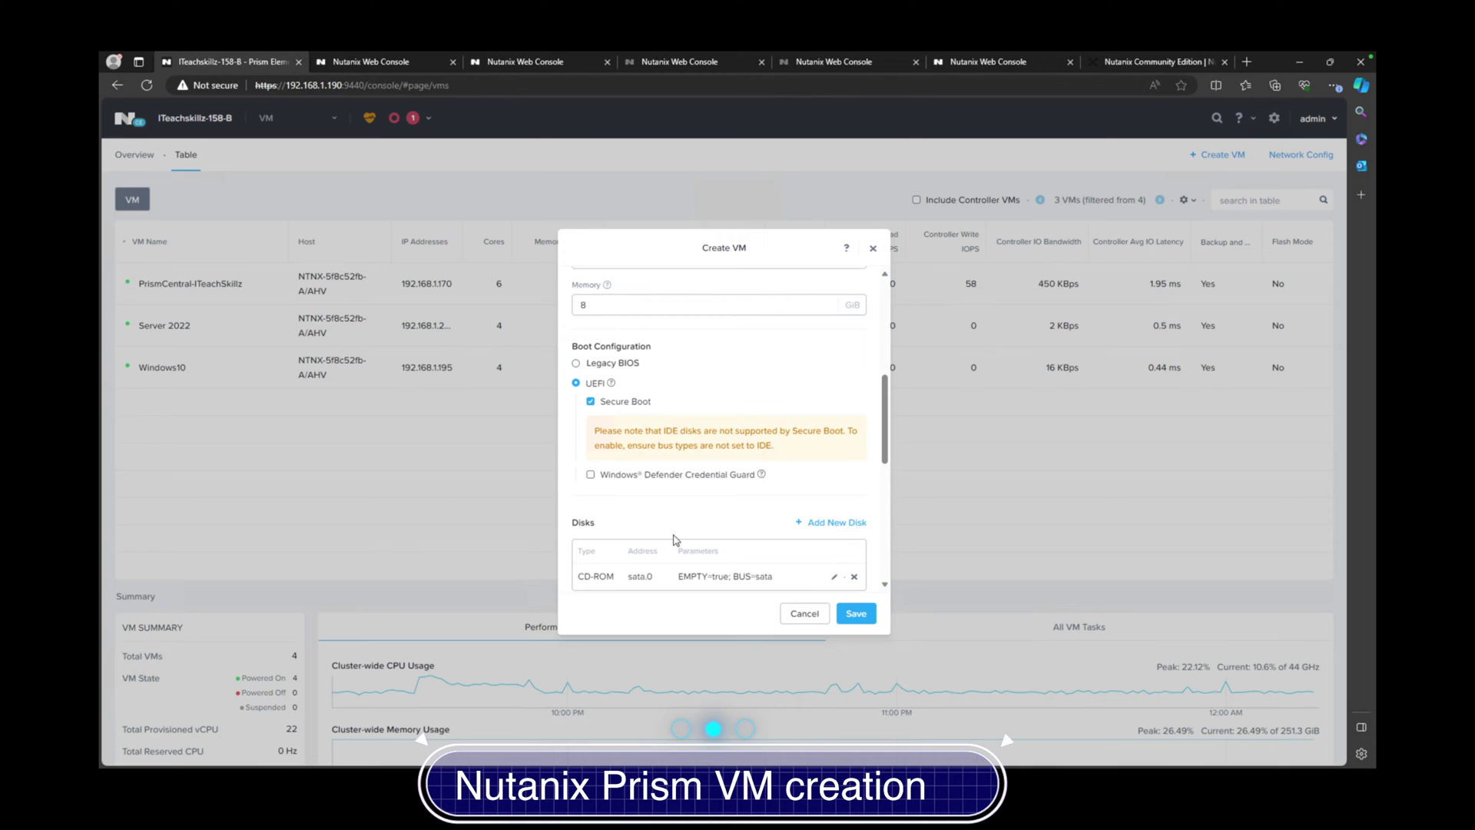
scroll(673, 540, down, 1)
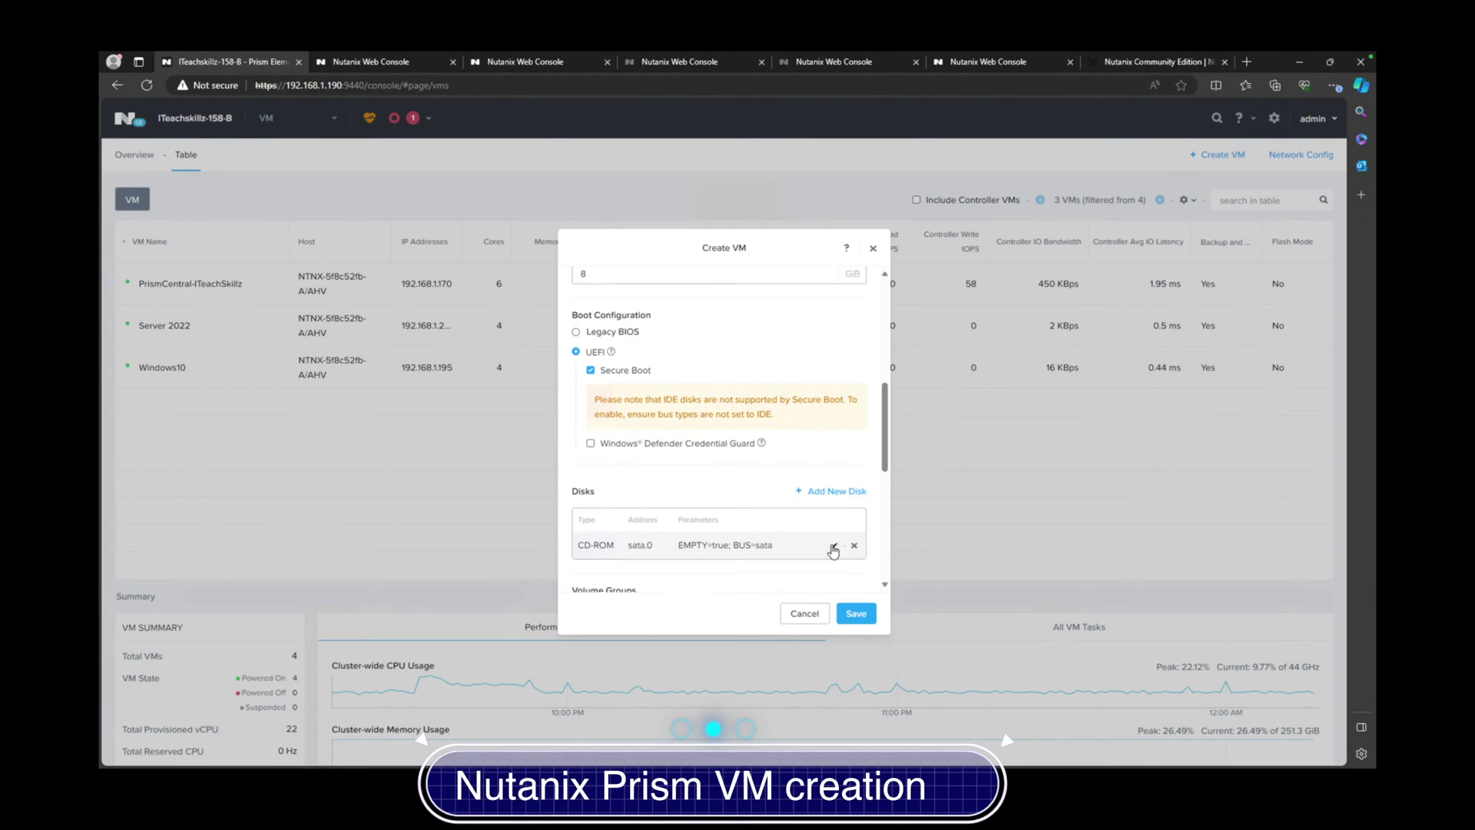
- Set the SATA CD-ROM to clone the Windows Server 2022 image from Image Service
click(832, 547)
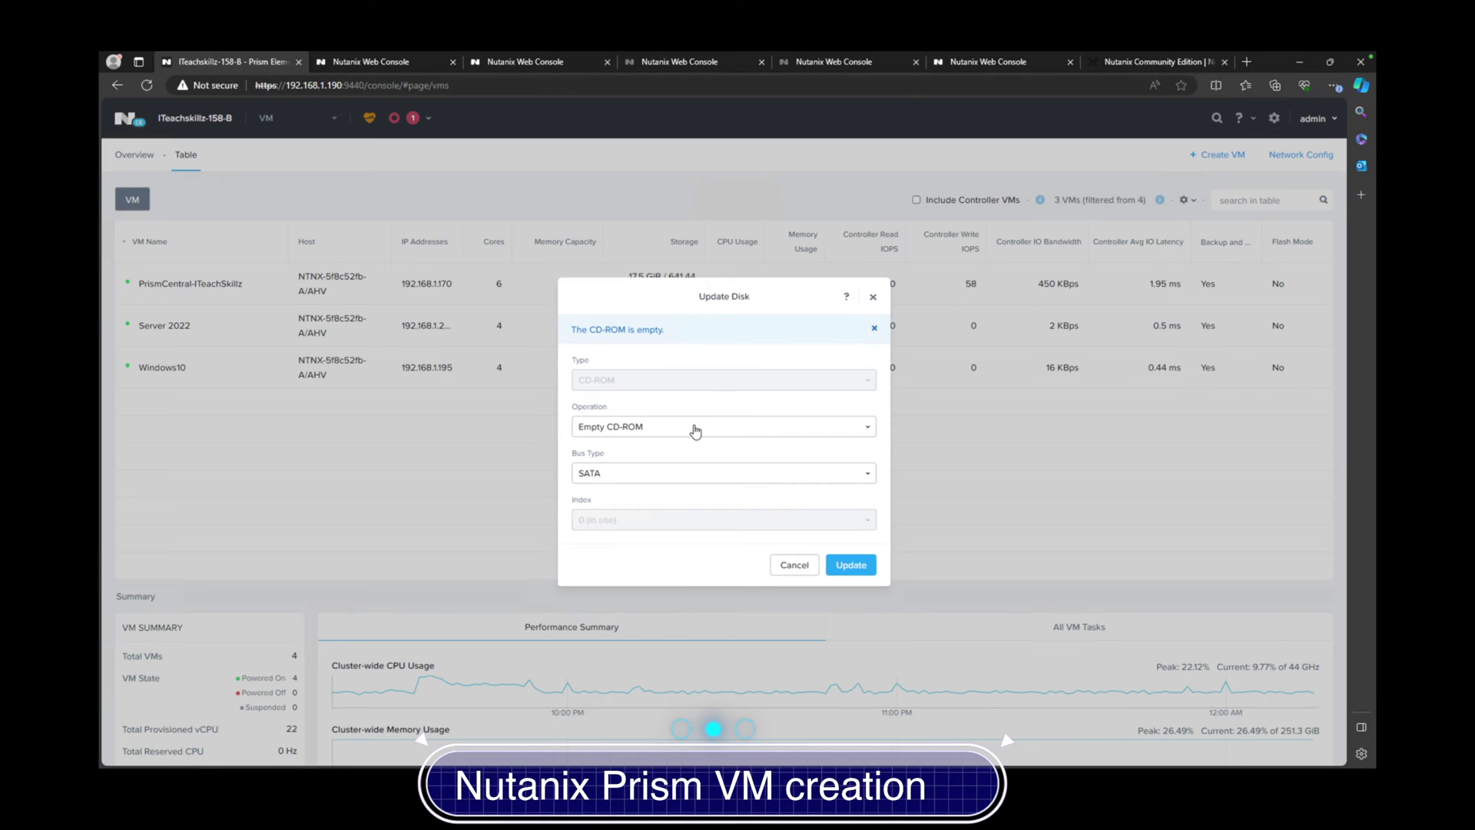
click(655, 428)
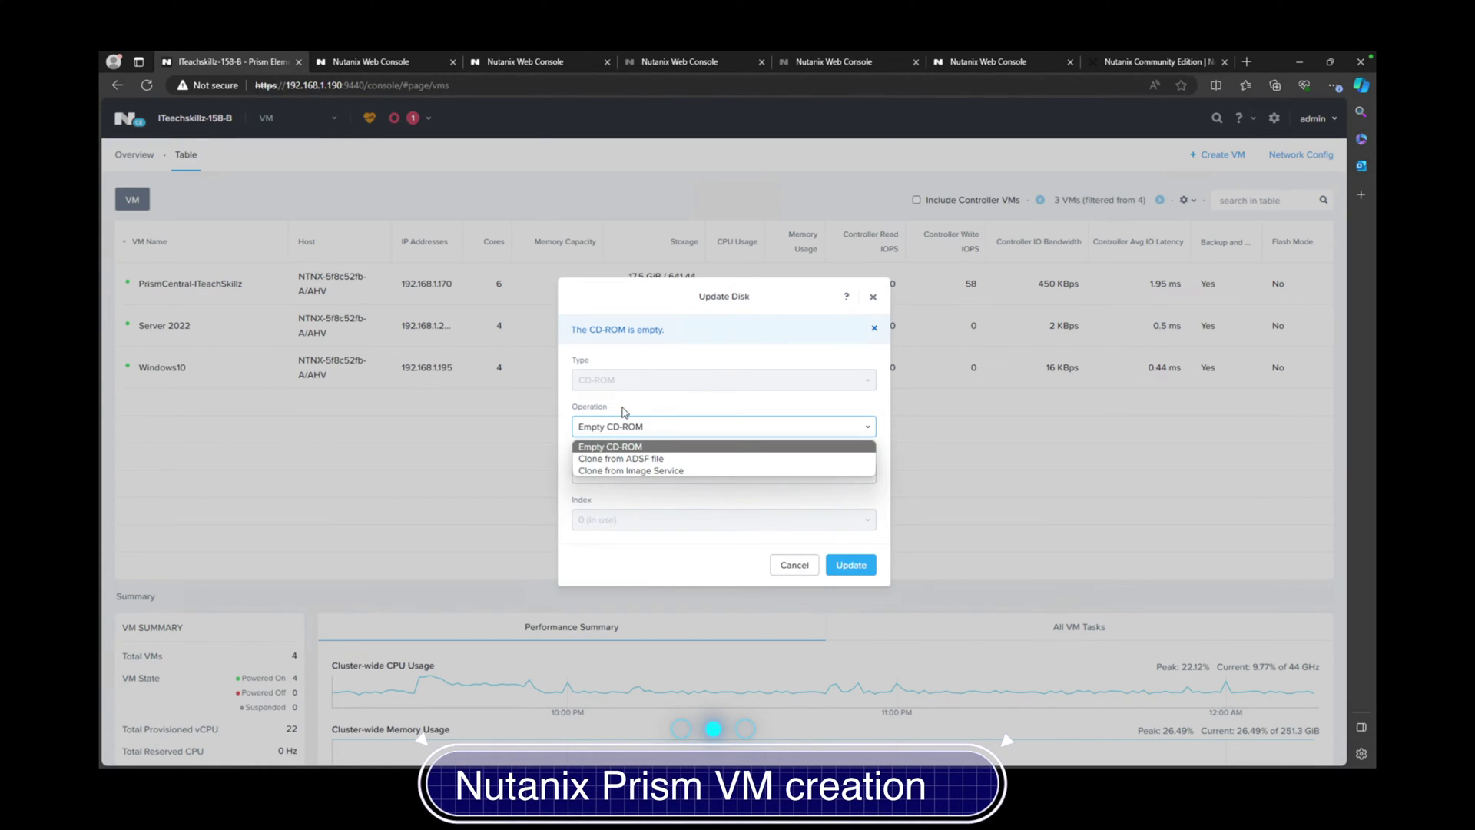
click(648, 472)
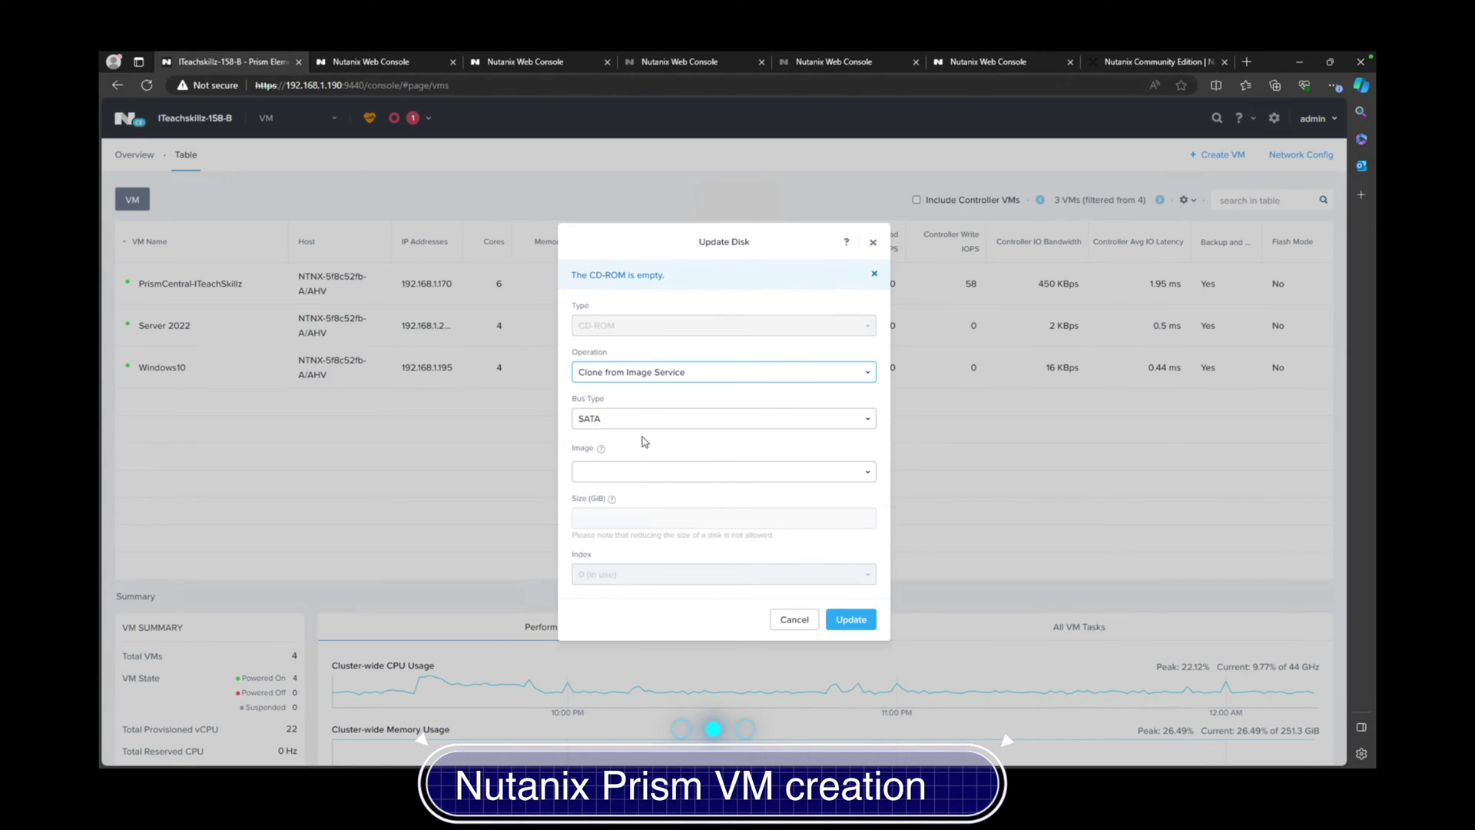
click(619, 472)
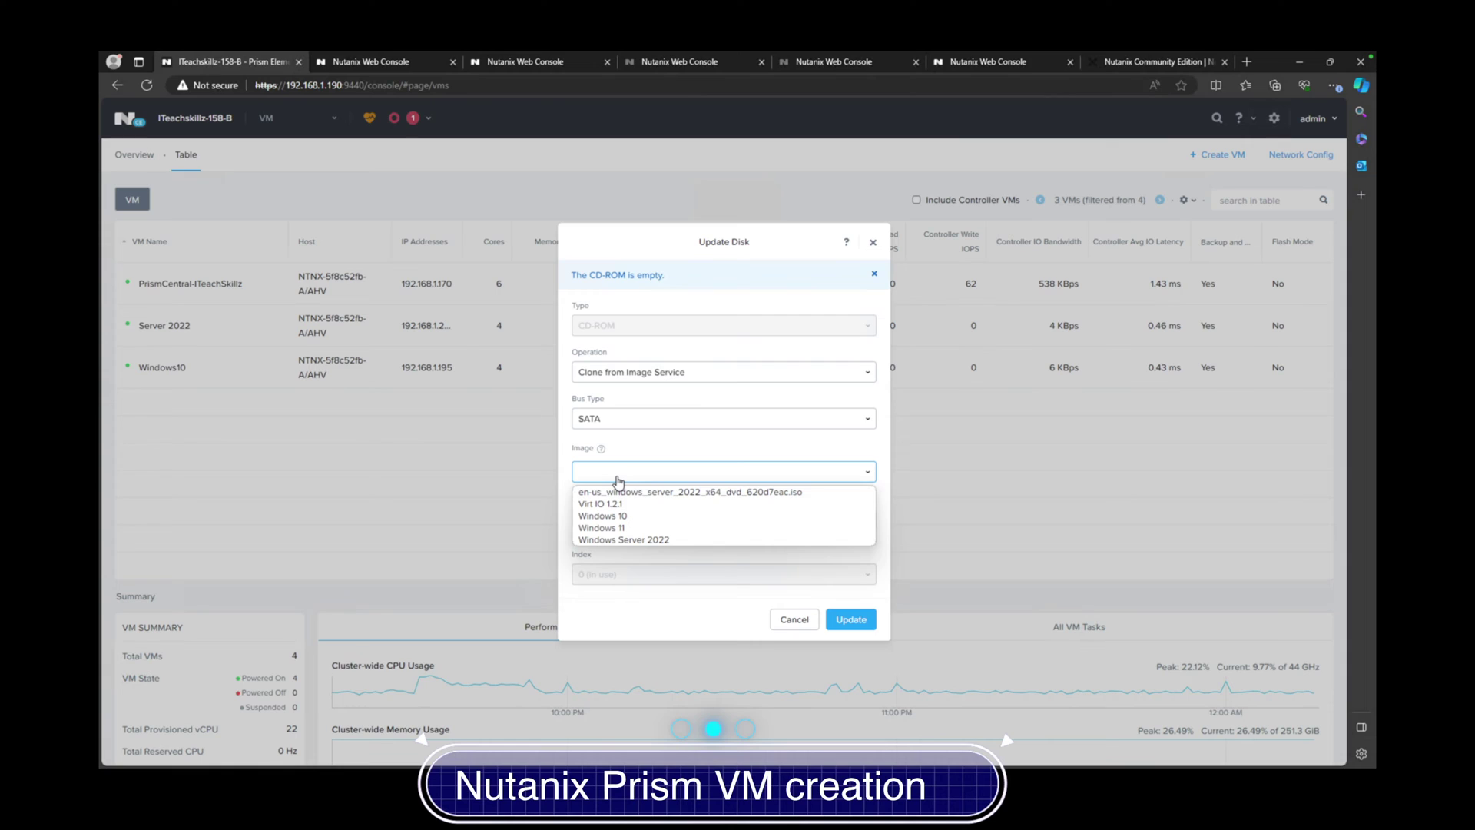
click(628, 541)
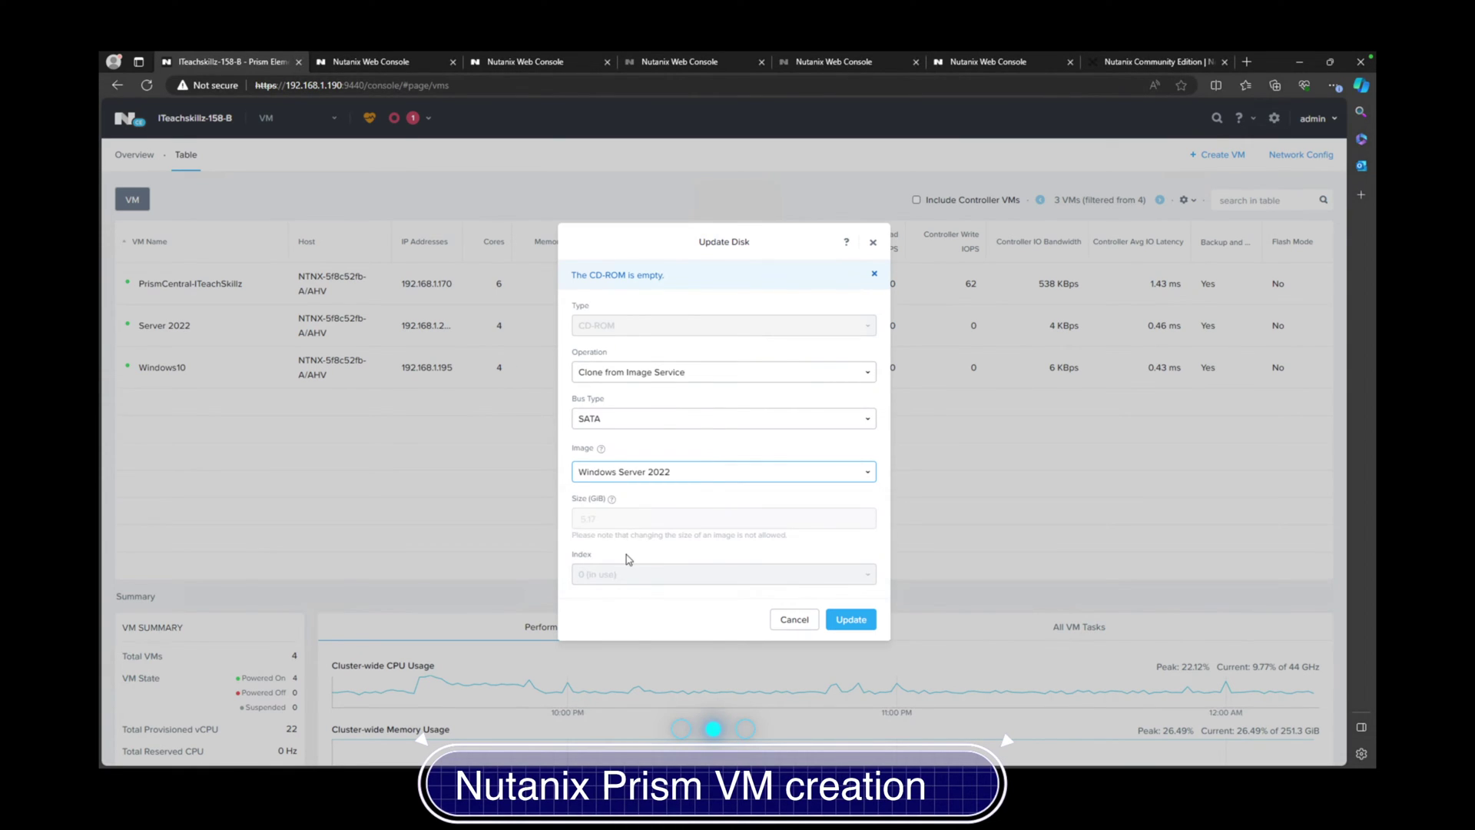
click(841, 624)
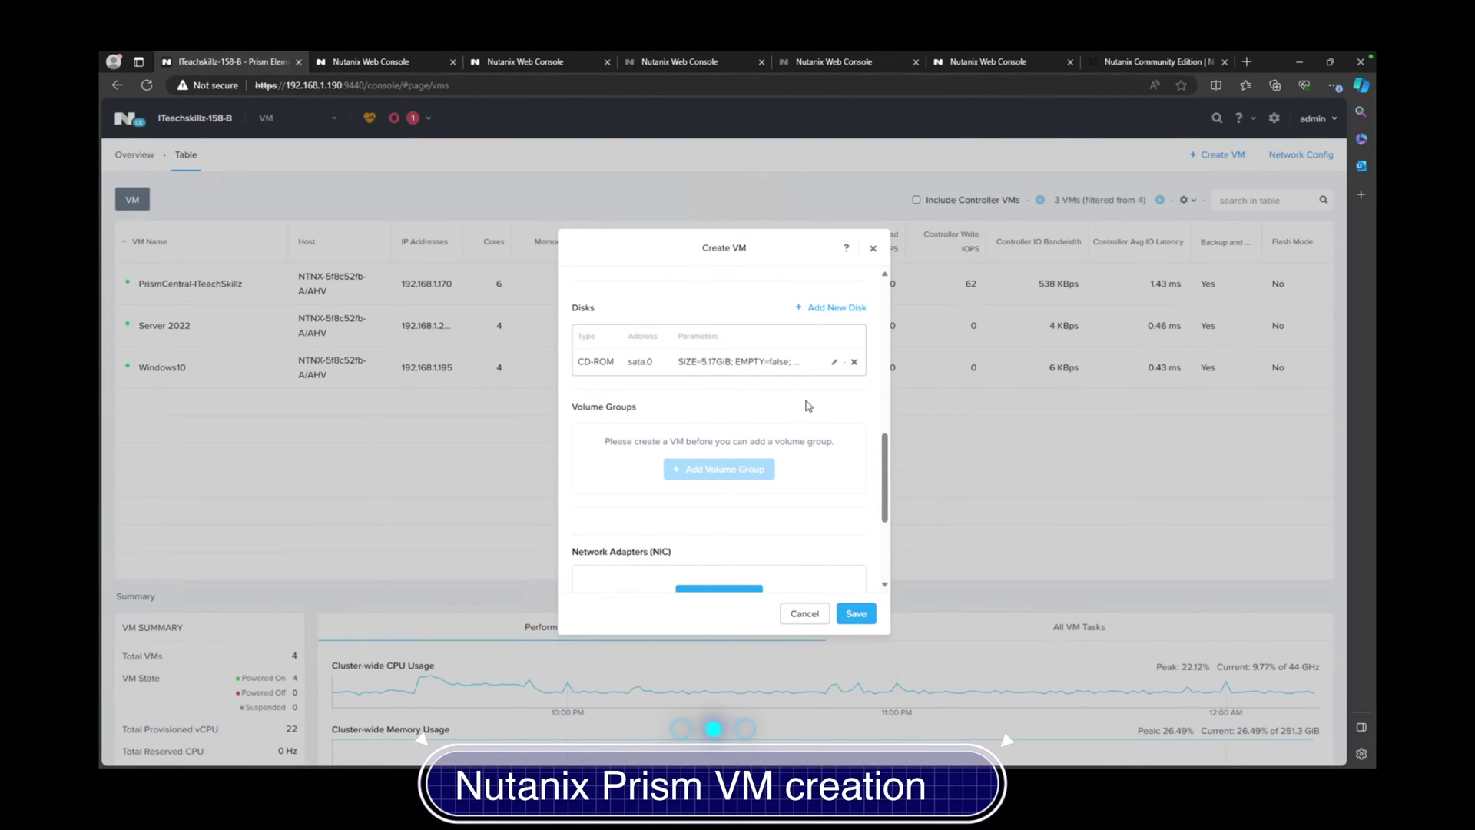
- Set up a new CD-ROM disk cloned from the Virt IO 1.2.1 image
click(832, 309)
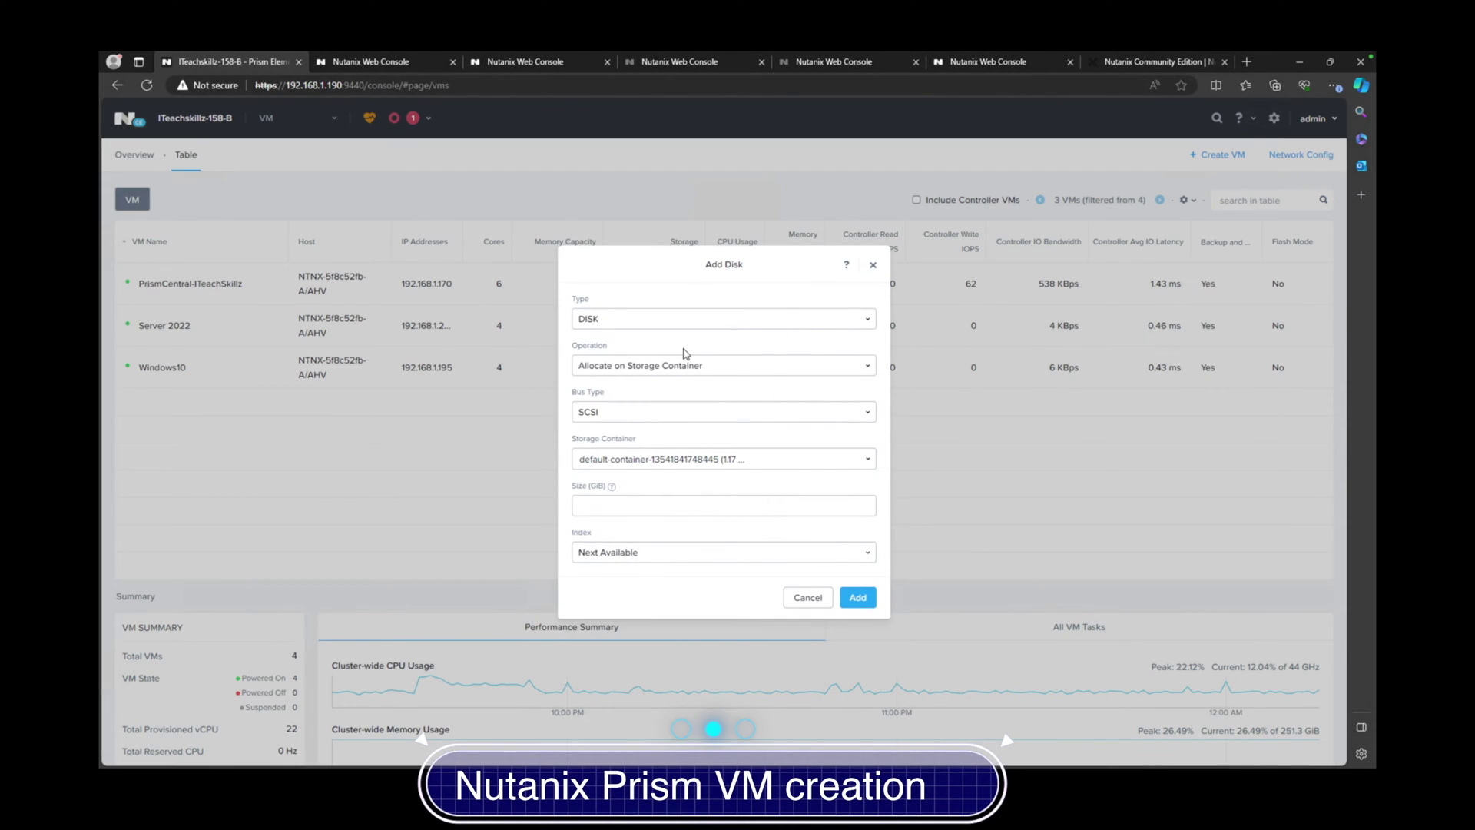
click(660, 323)
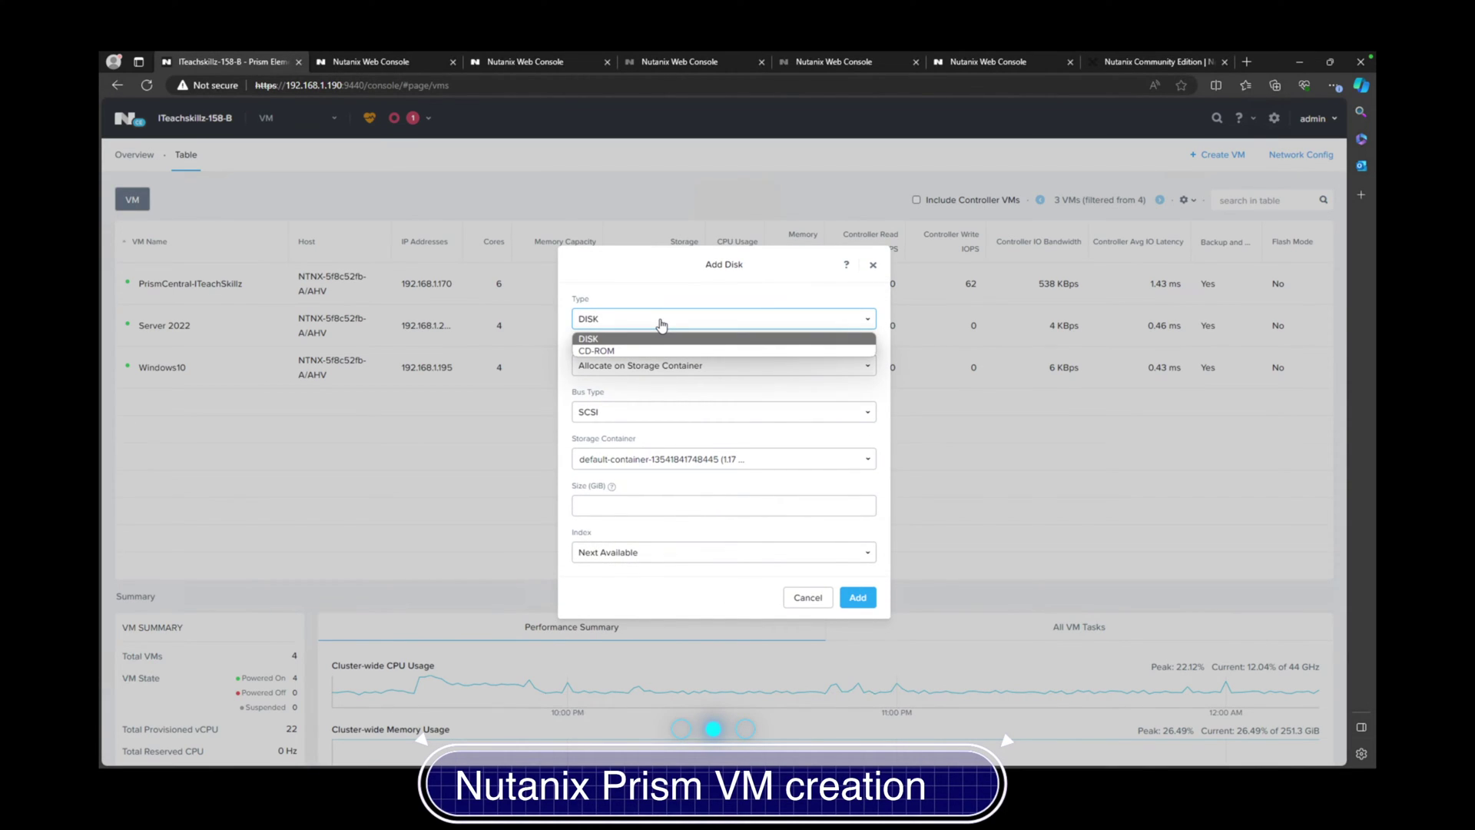
click(639, 351)
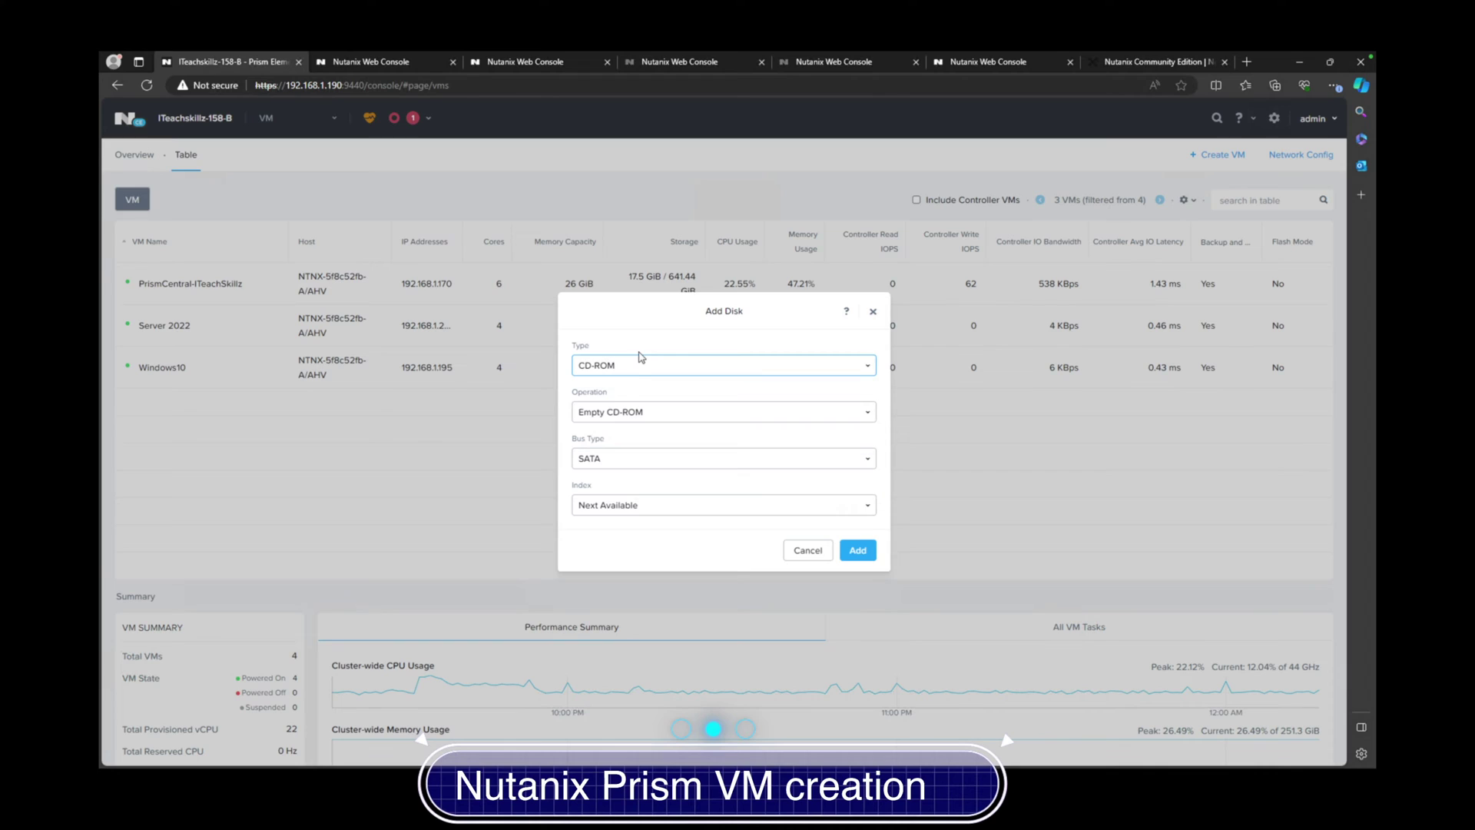
click(626, 415)
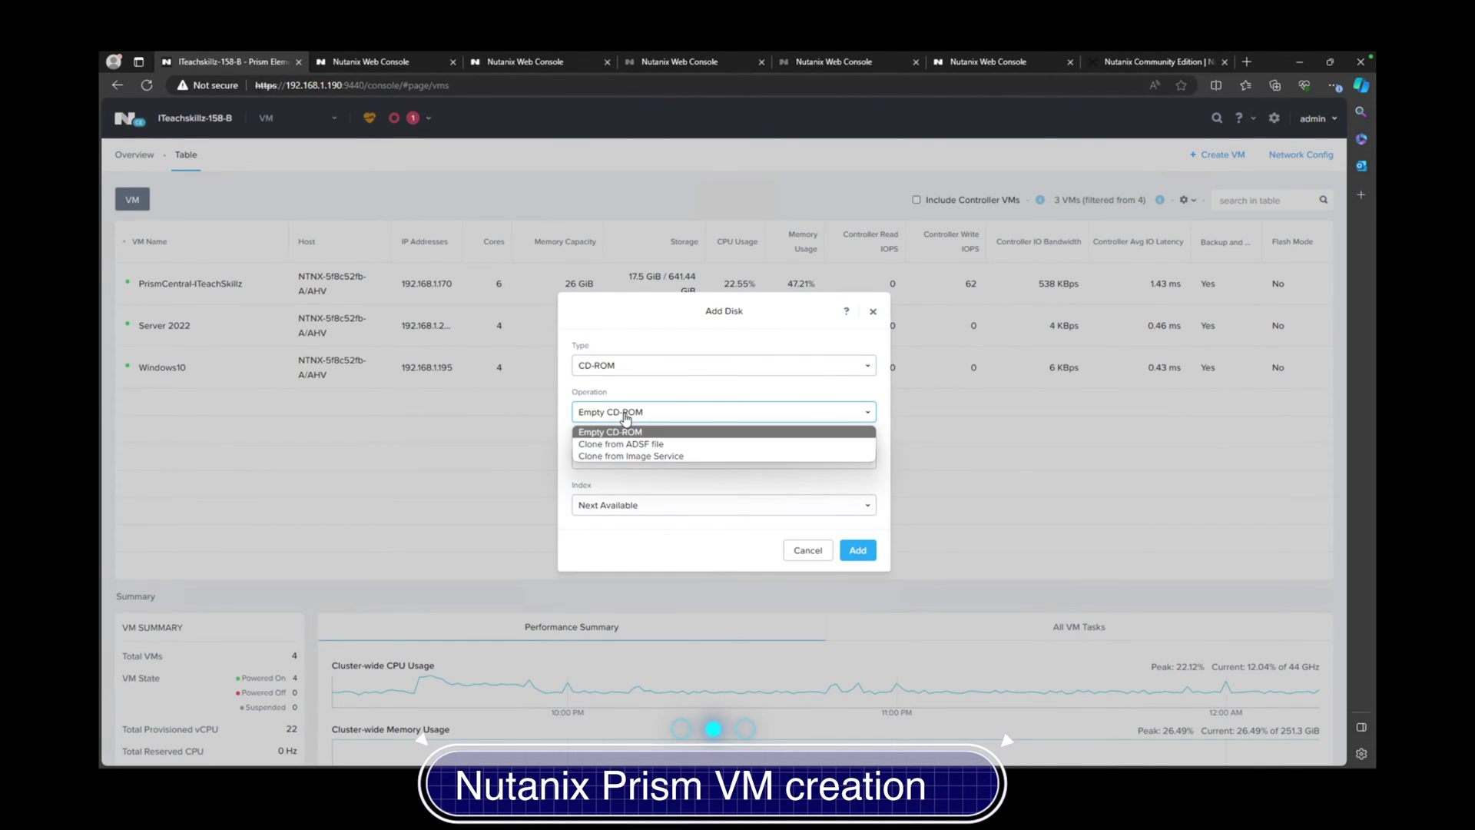
click(627, 456)
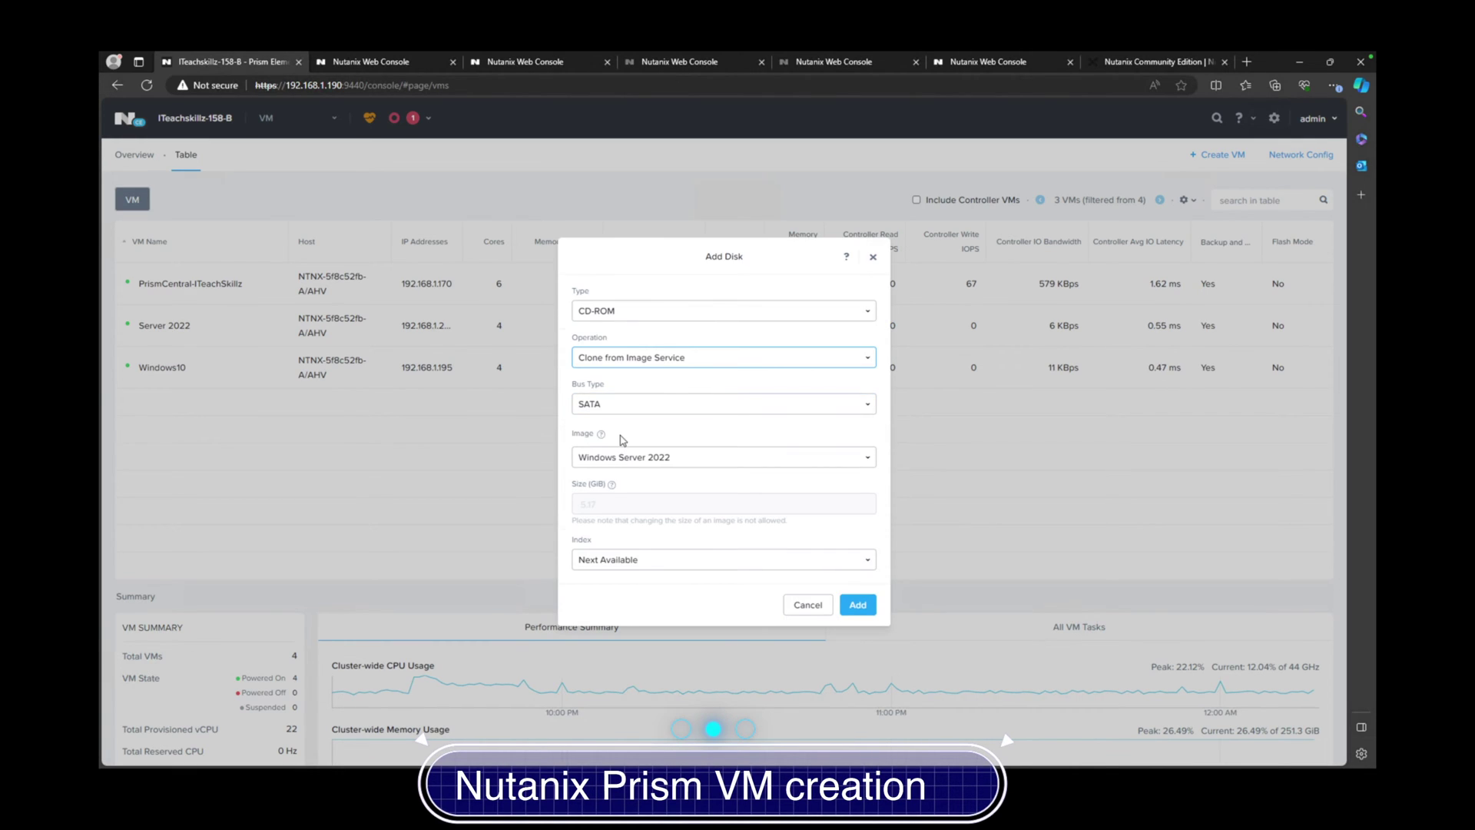
click(627, 460)
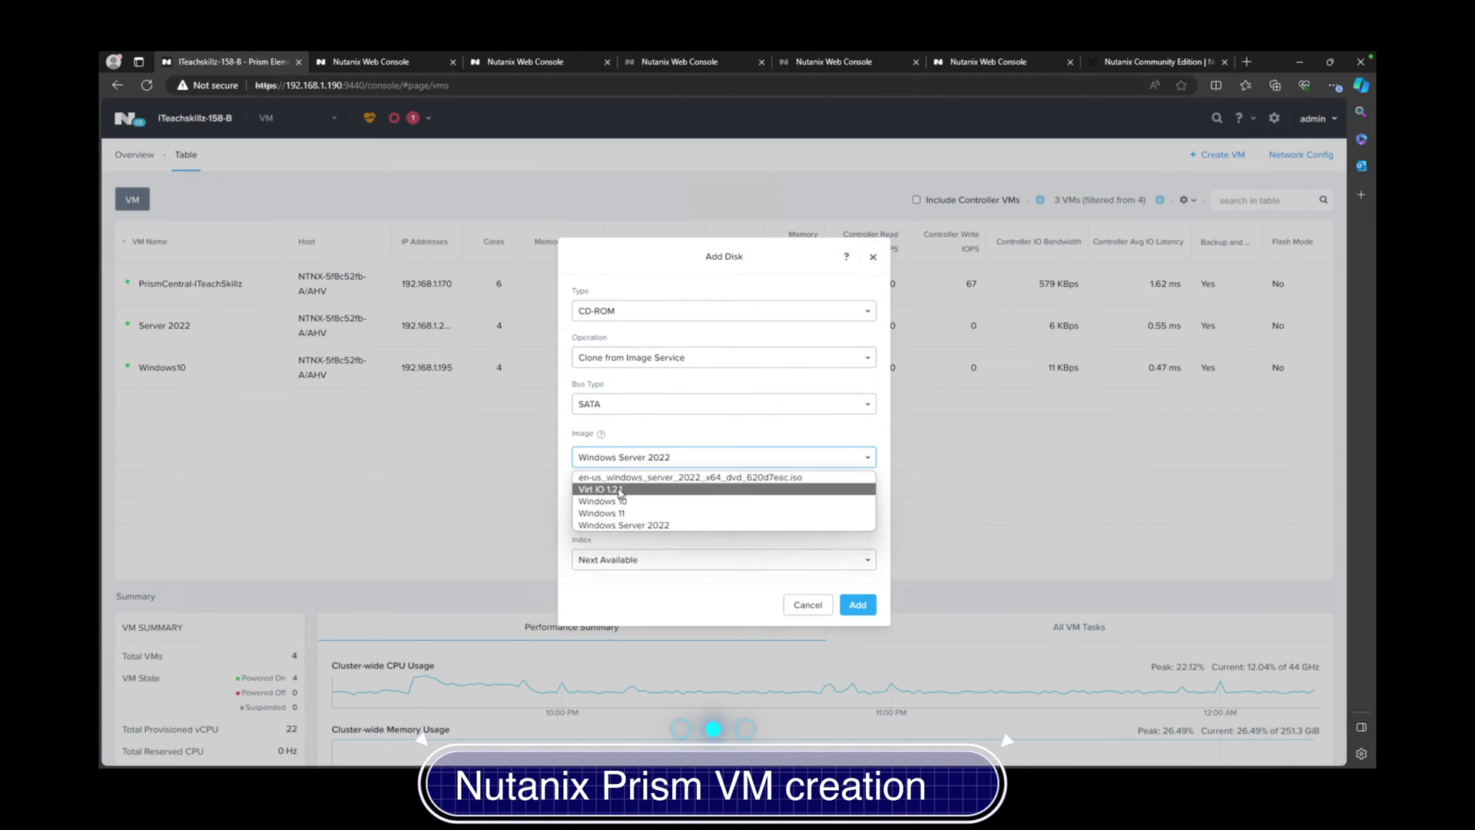
click(616, 490)
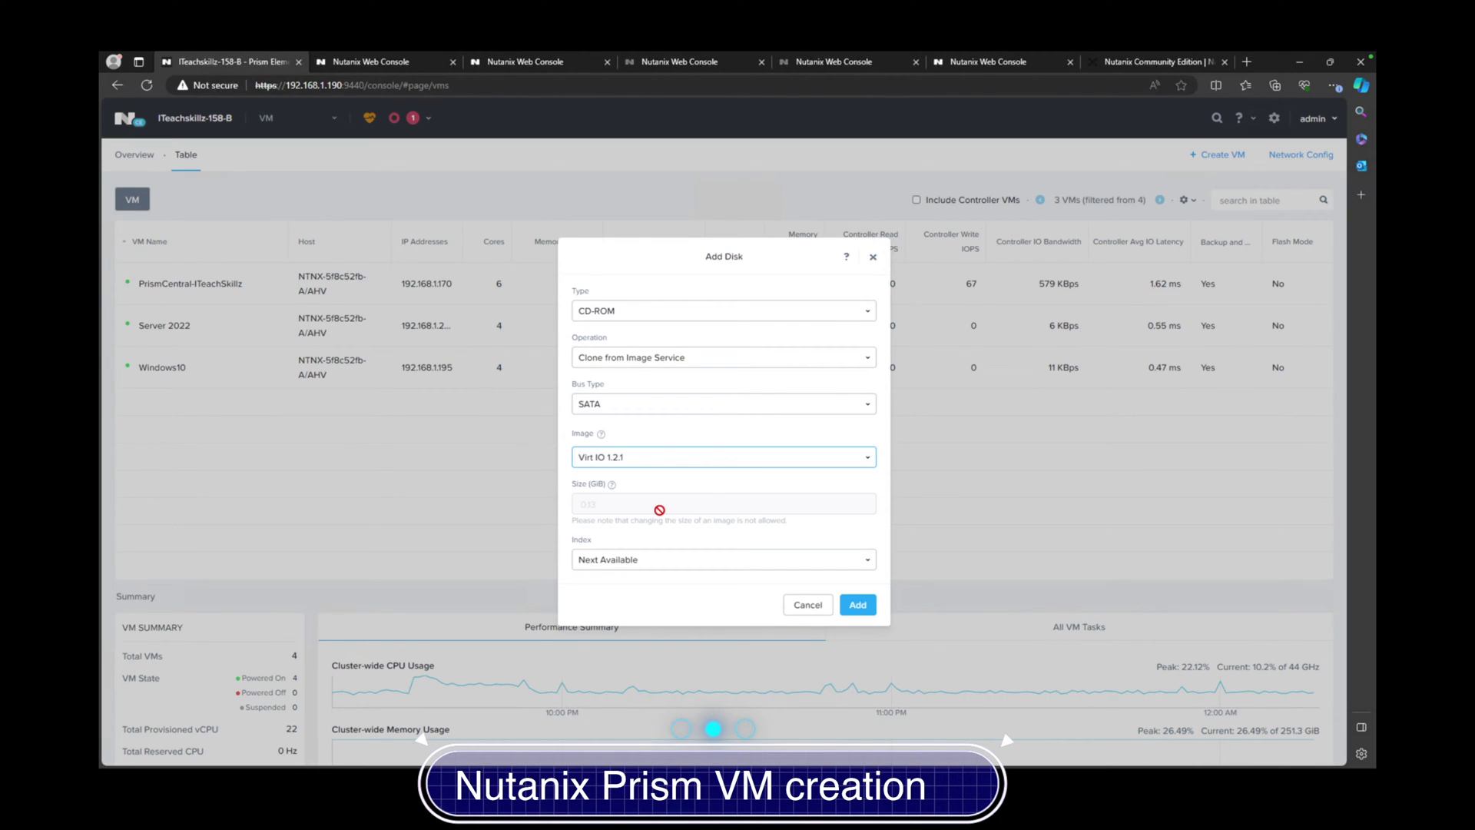
- Add the Virt IO CD-ROM to the VM and start another new disk
click(855, 607)
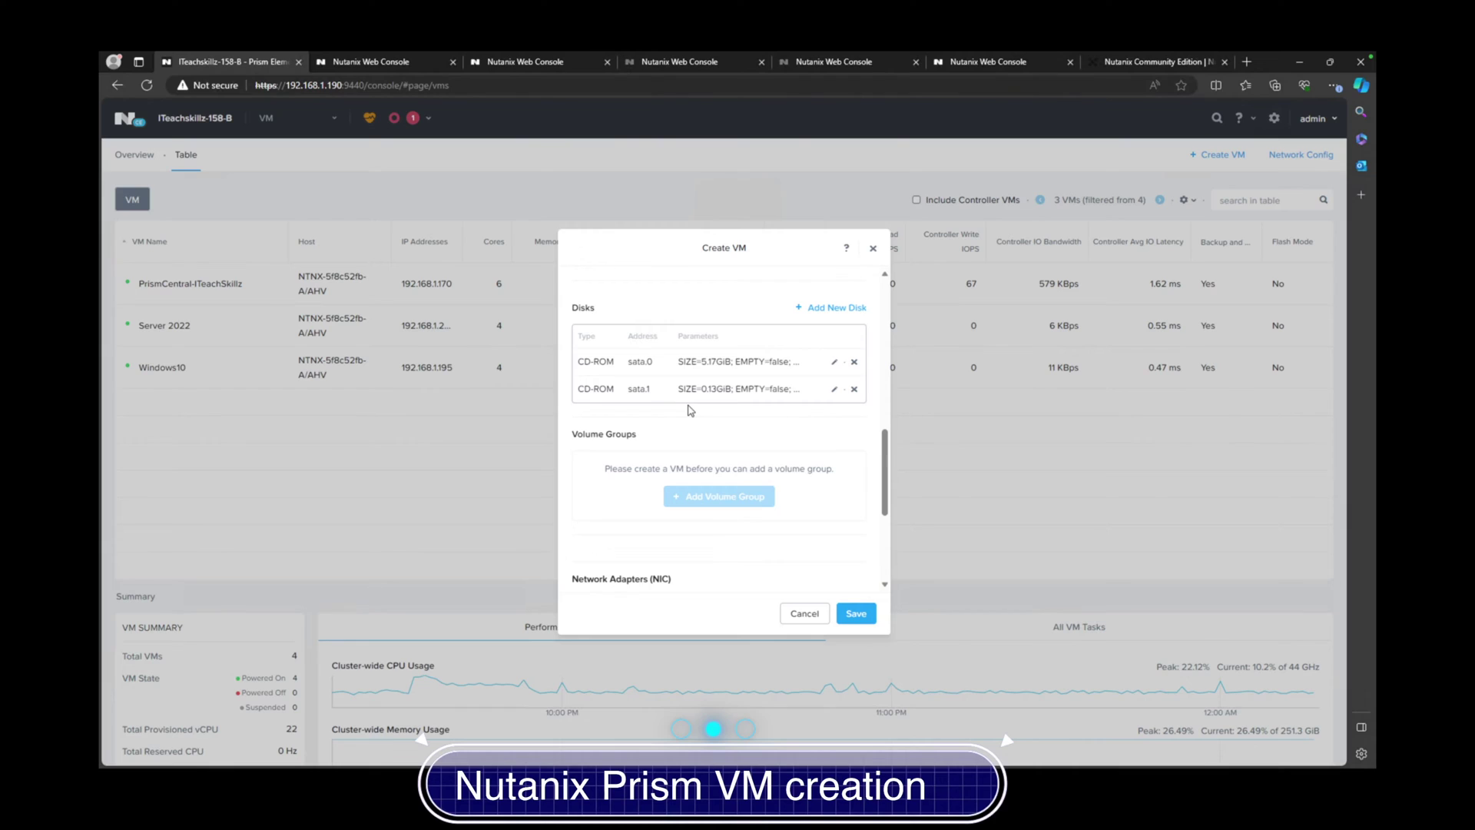
click(829, 312)
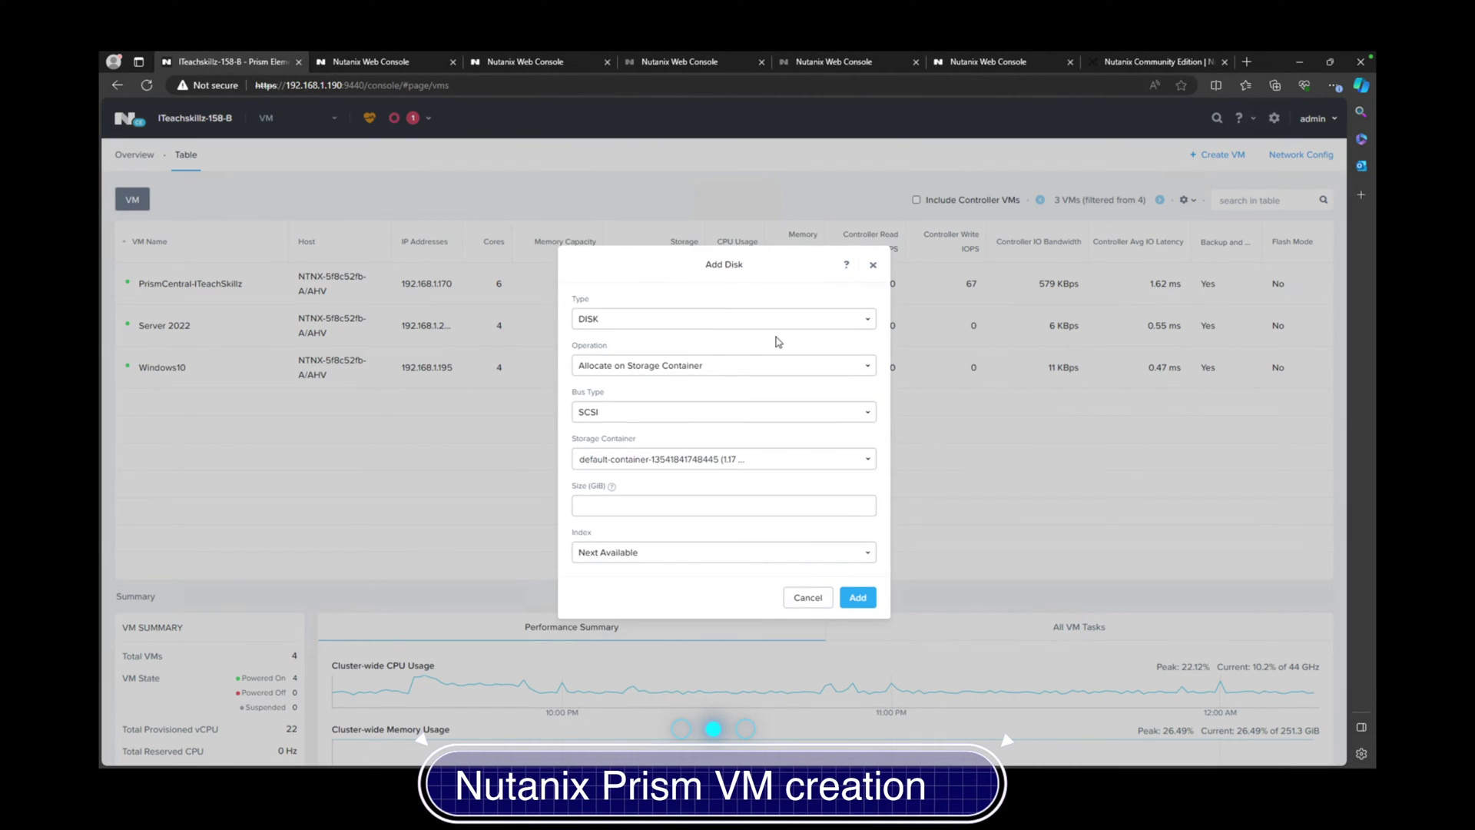
- Add a 70 GiB SCSI disk allocated on the default storage container
click(623, 506)
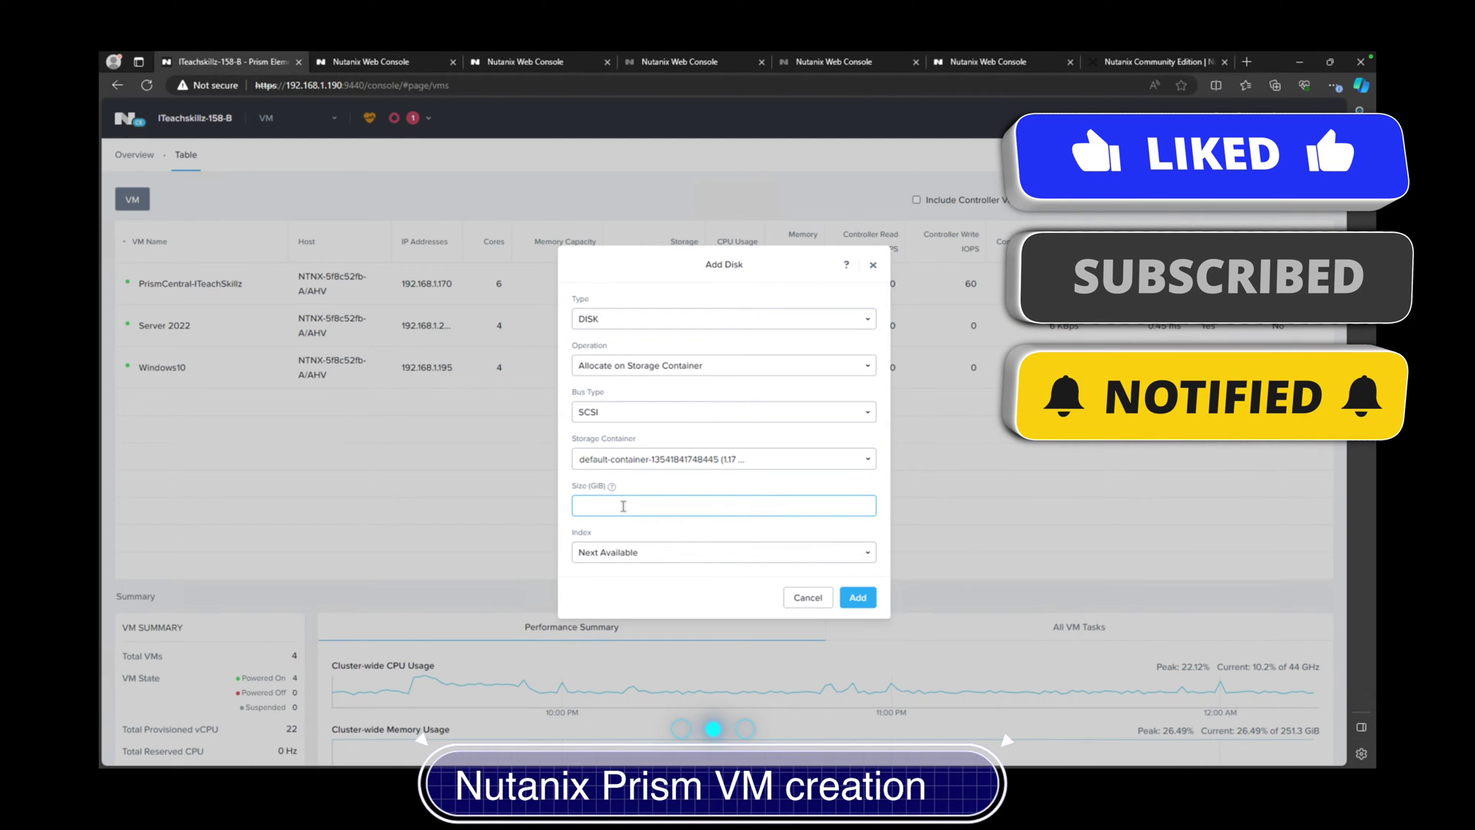
text(70)
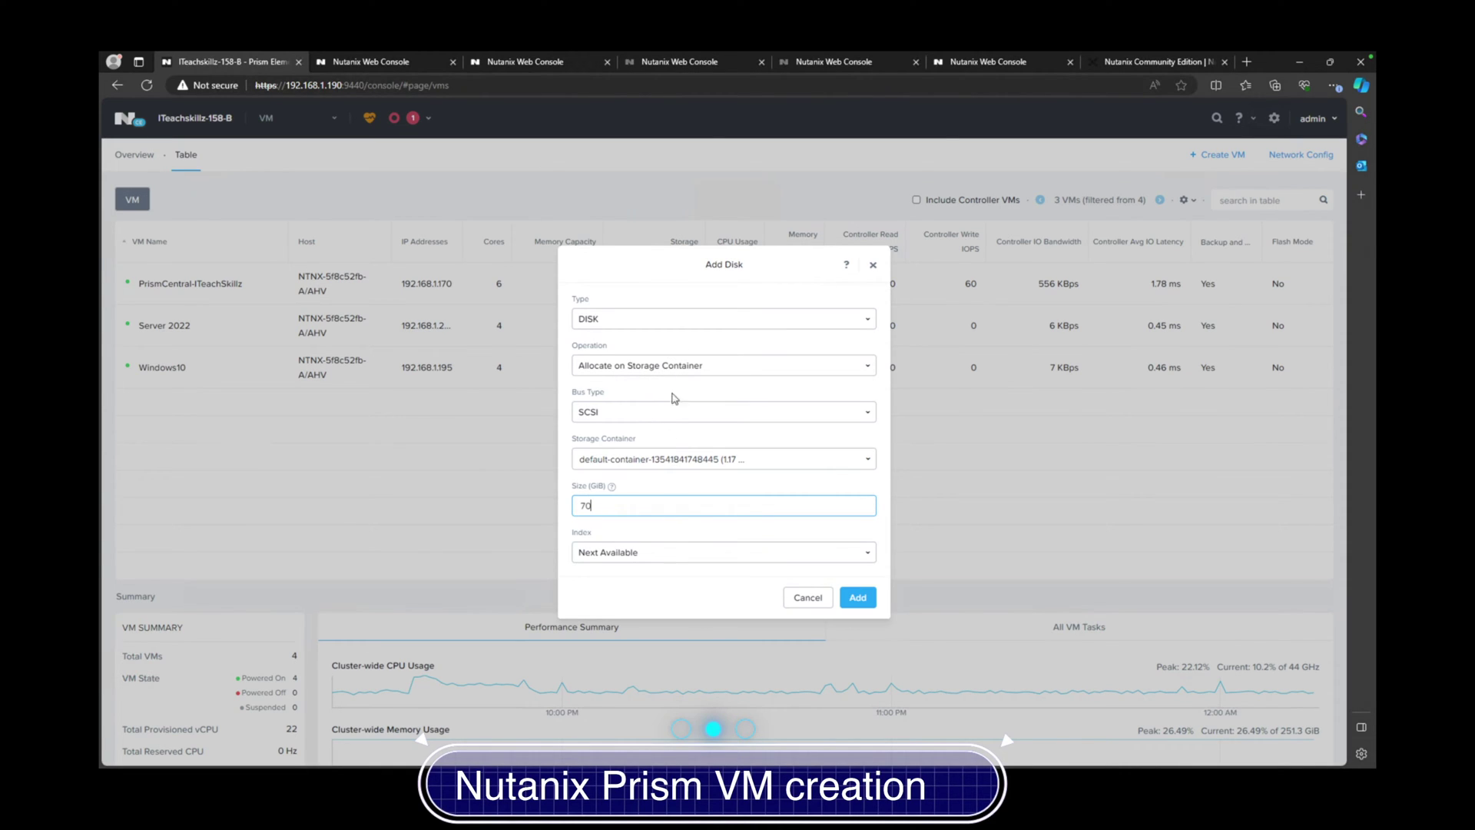
click(700, 371)
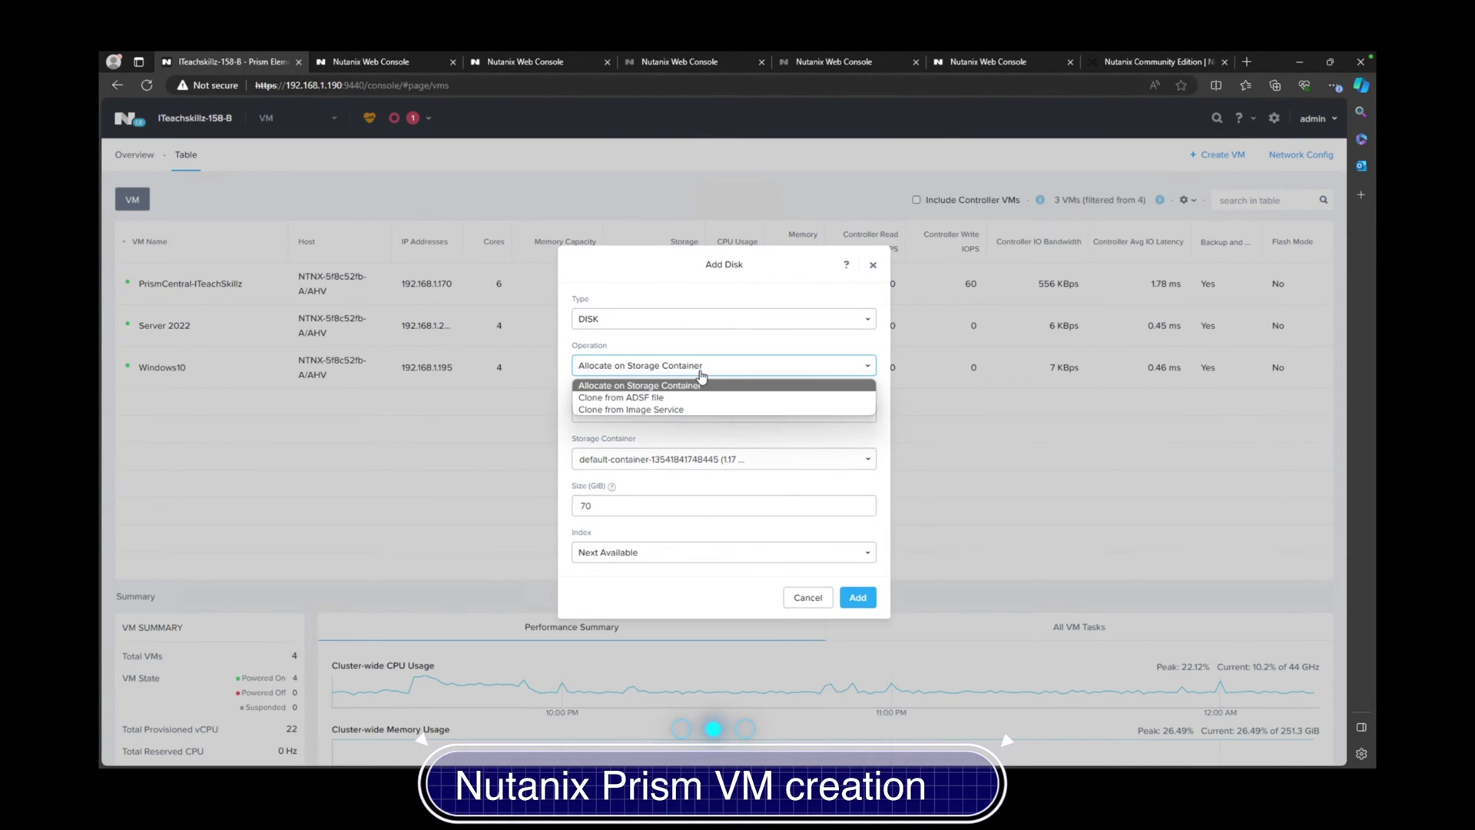
click(733, 434)
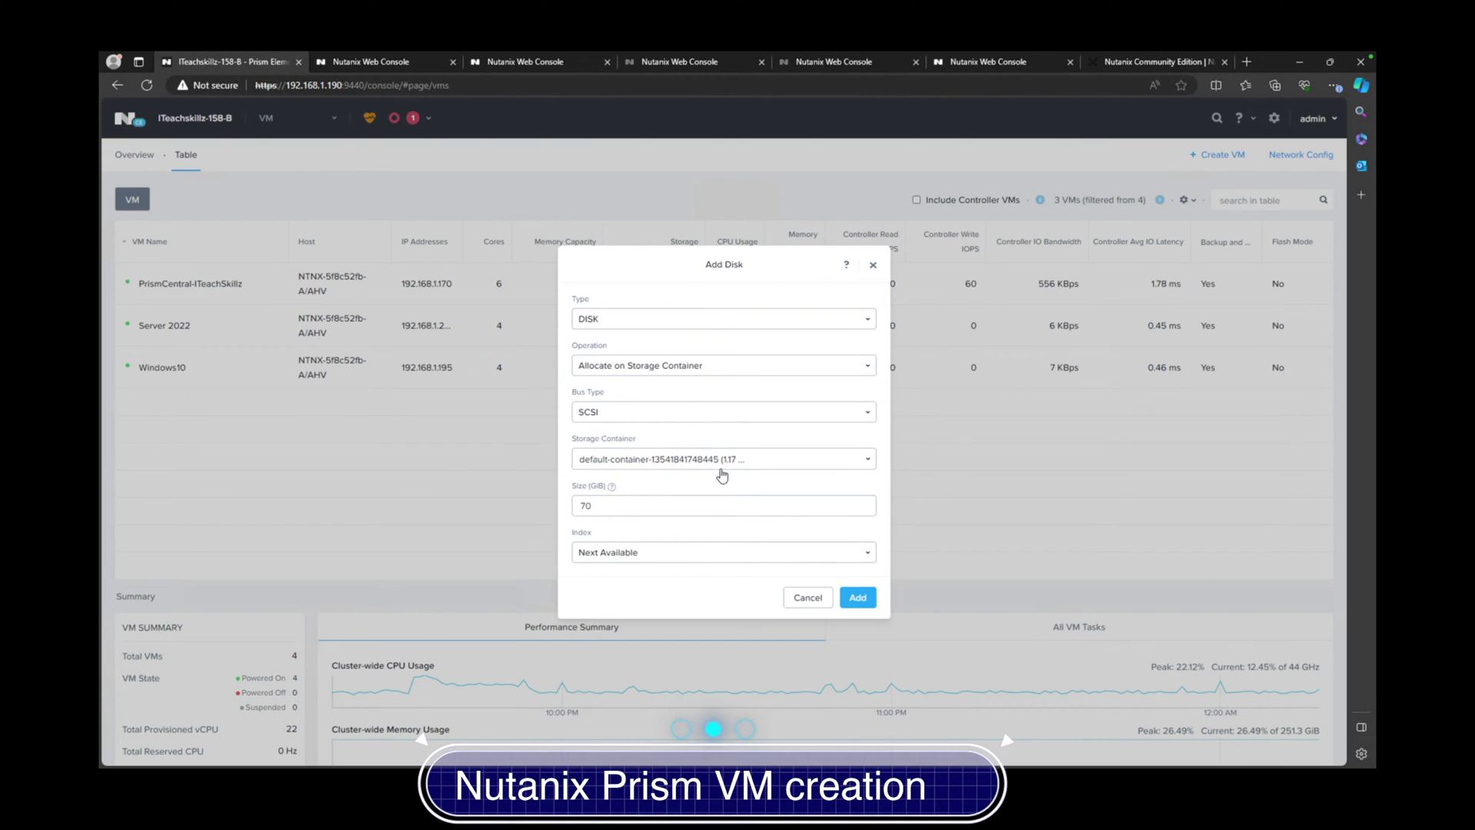
click(857, 598)
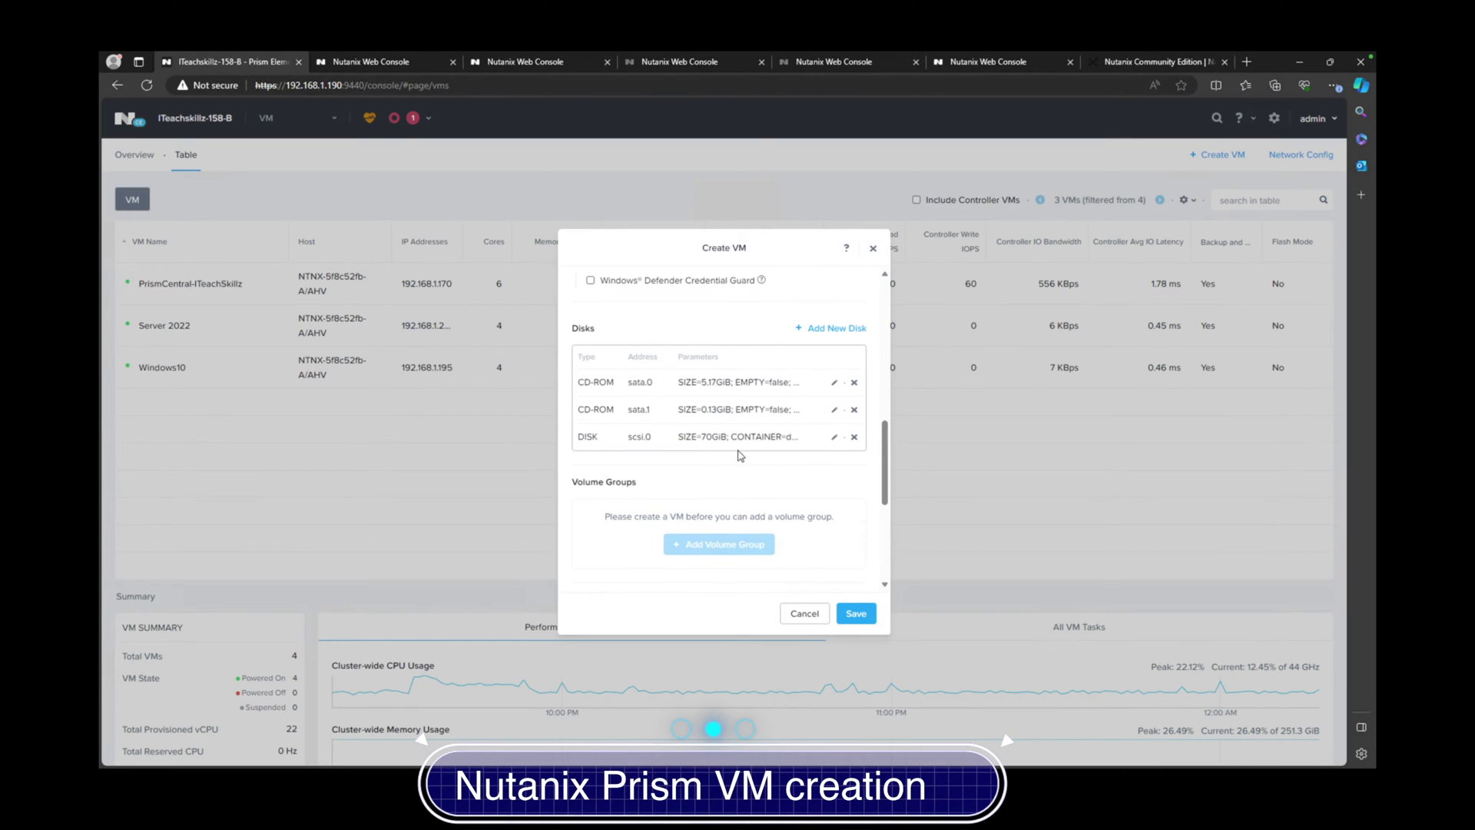
- Add a network adapter on subnet new-itky-vnet
scroll(740, 455, up, 10)
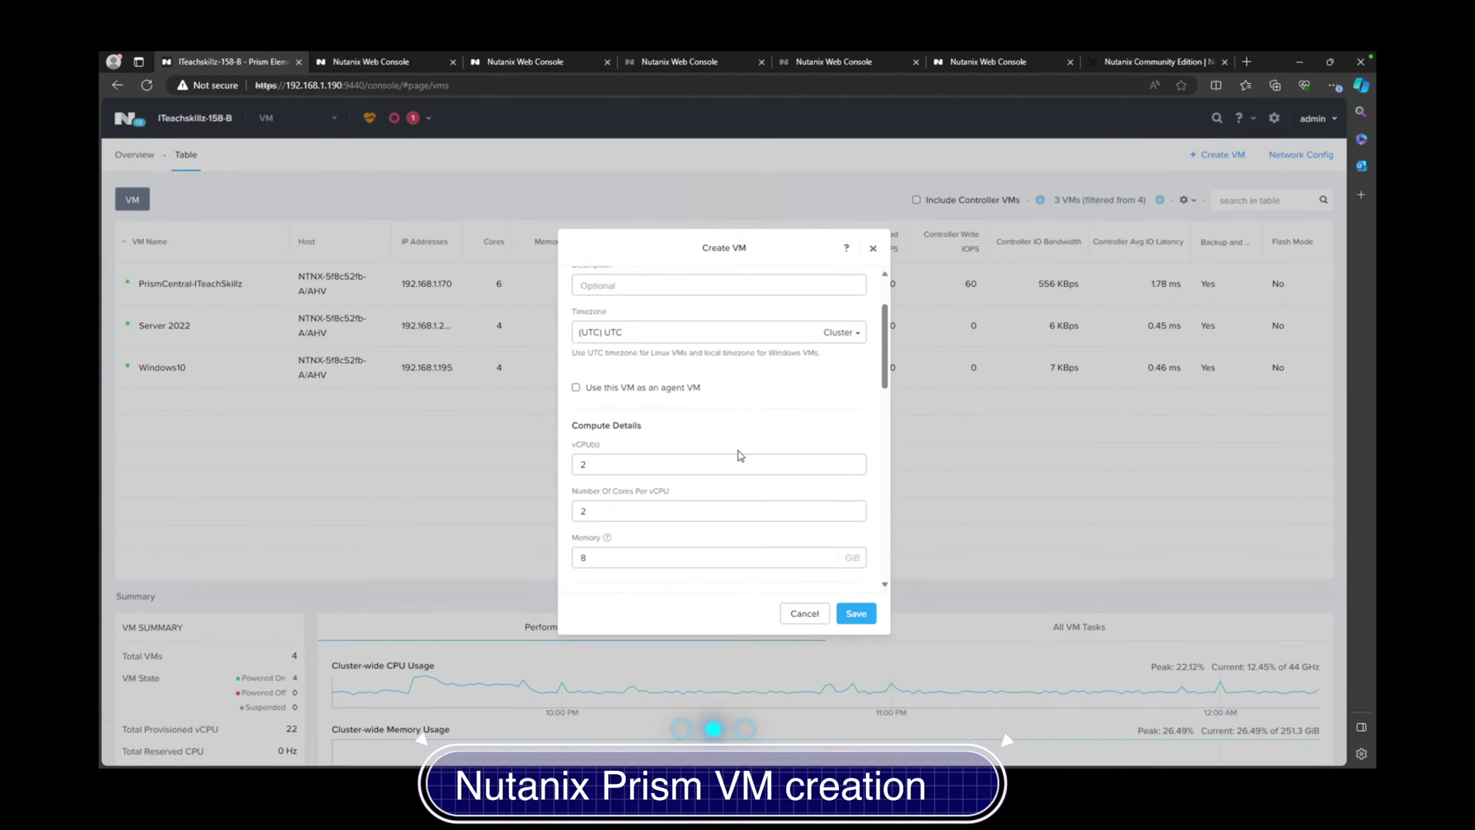
scroll(740, 456, up, 3)
scroll(740, 455, down, 10)
scroll(740, 456, down, 5)
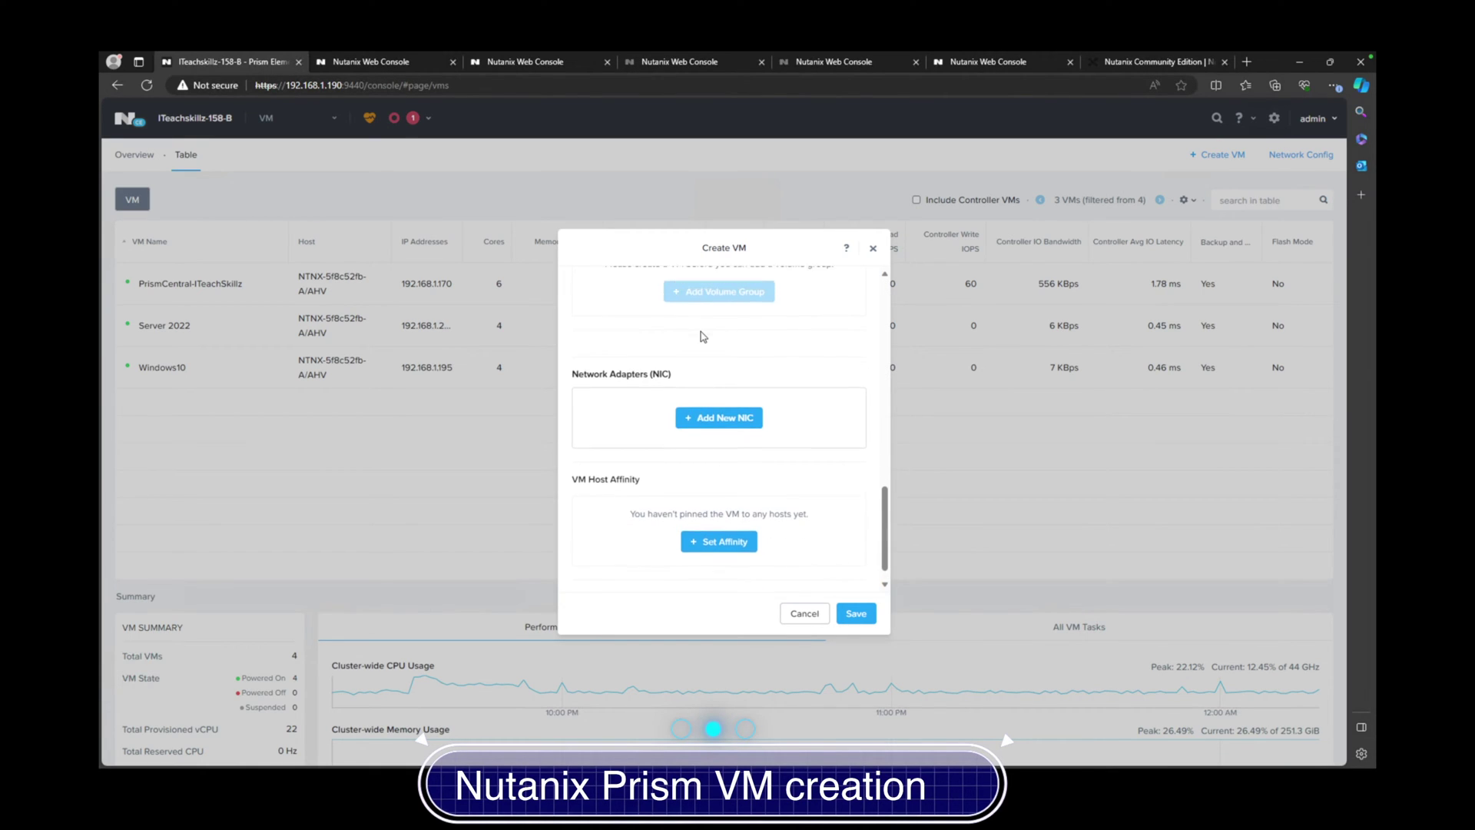
scroll(701, 336, up, 3)
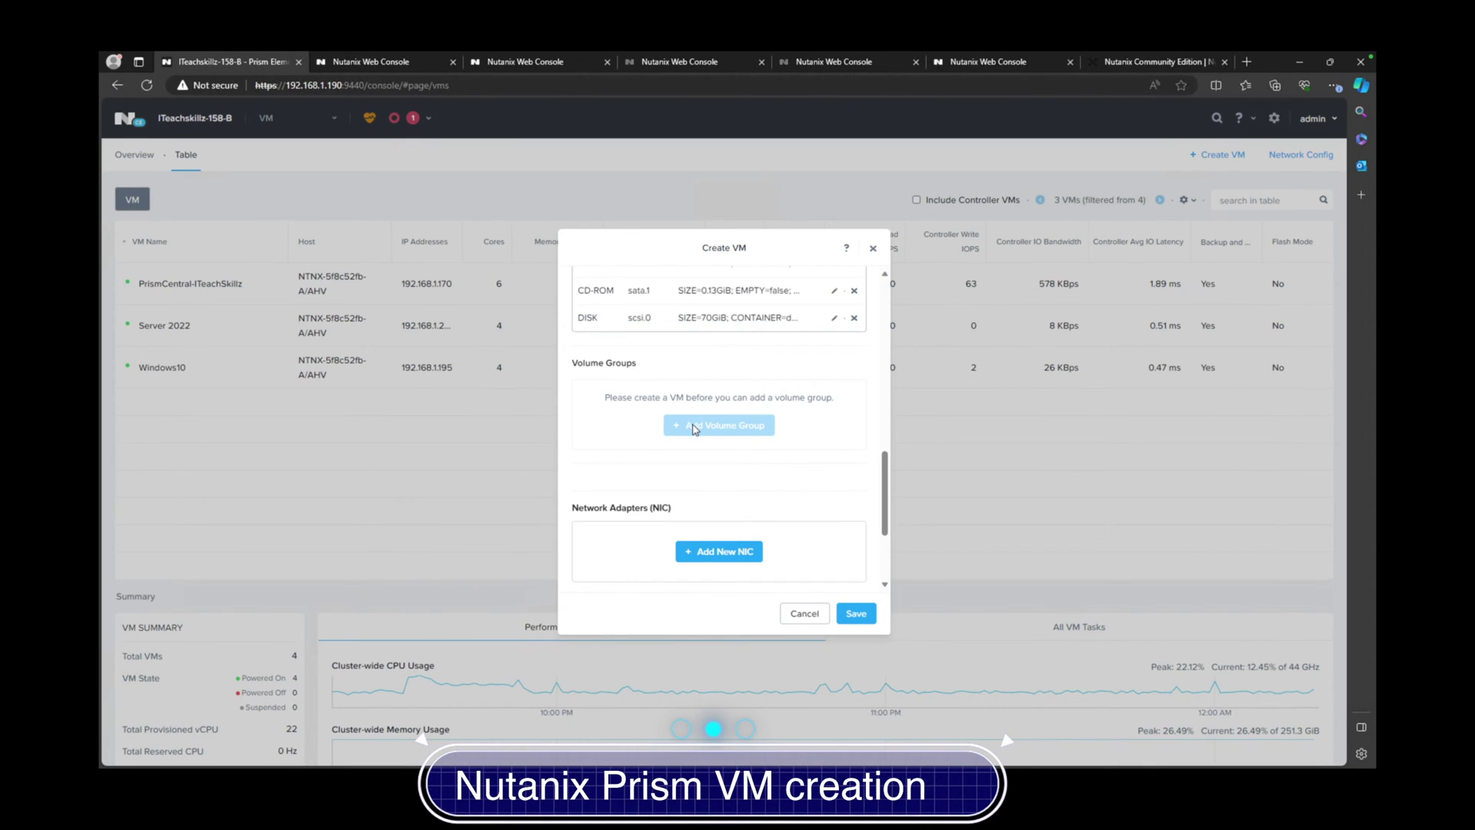
scroll(679, 487, down, 2)
click(686, 505)
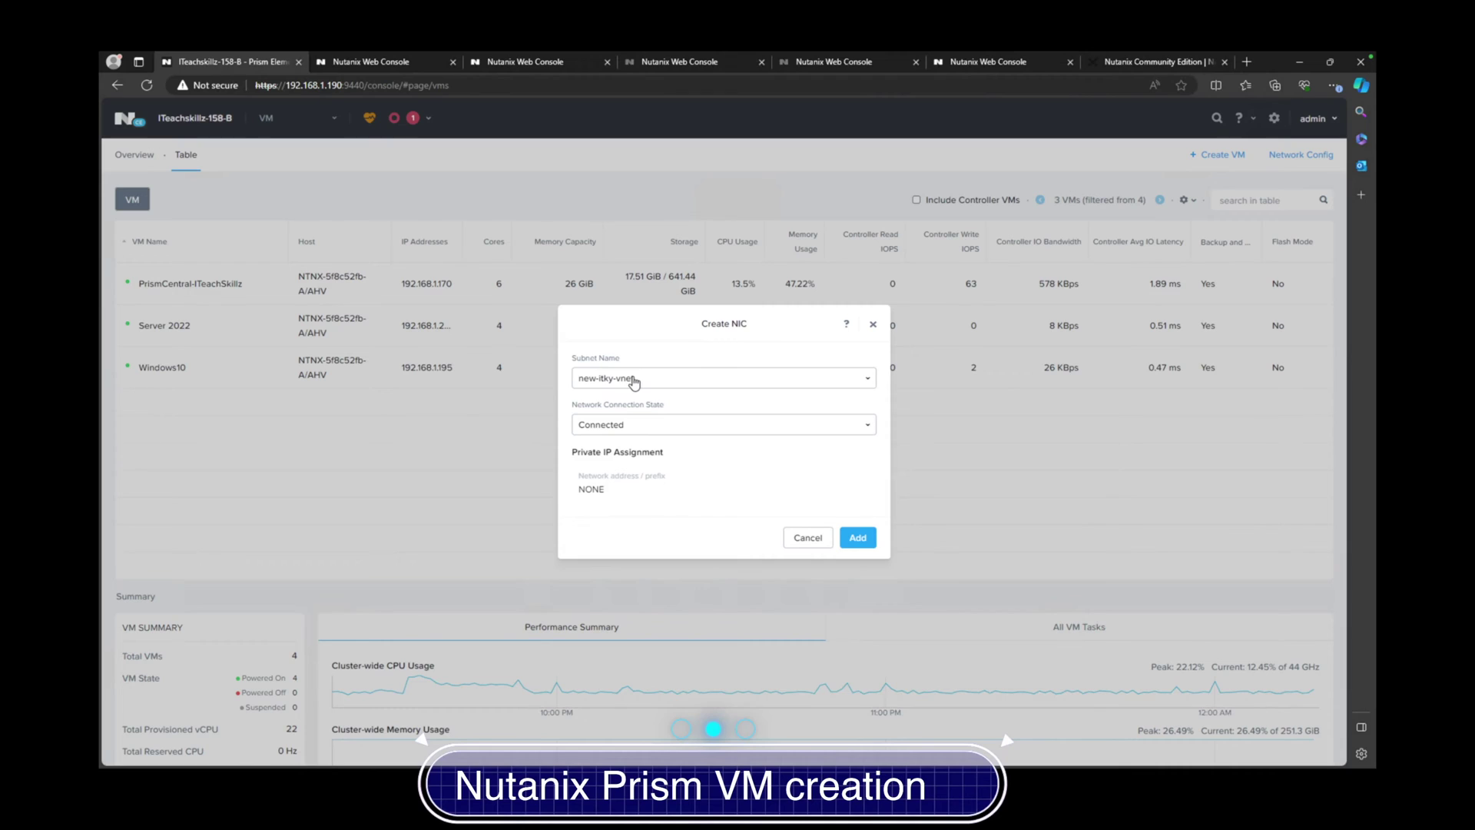
click(855, 537)
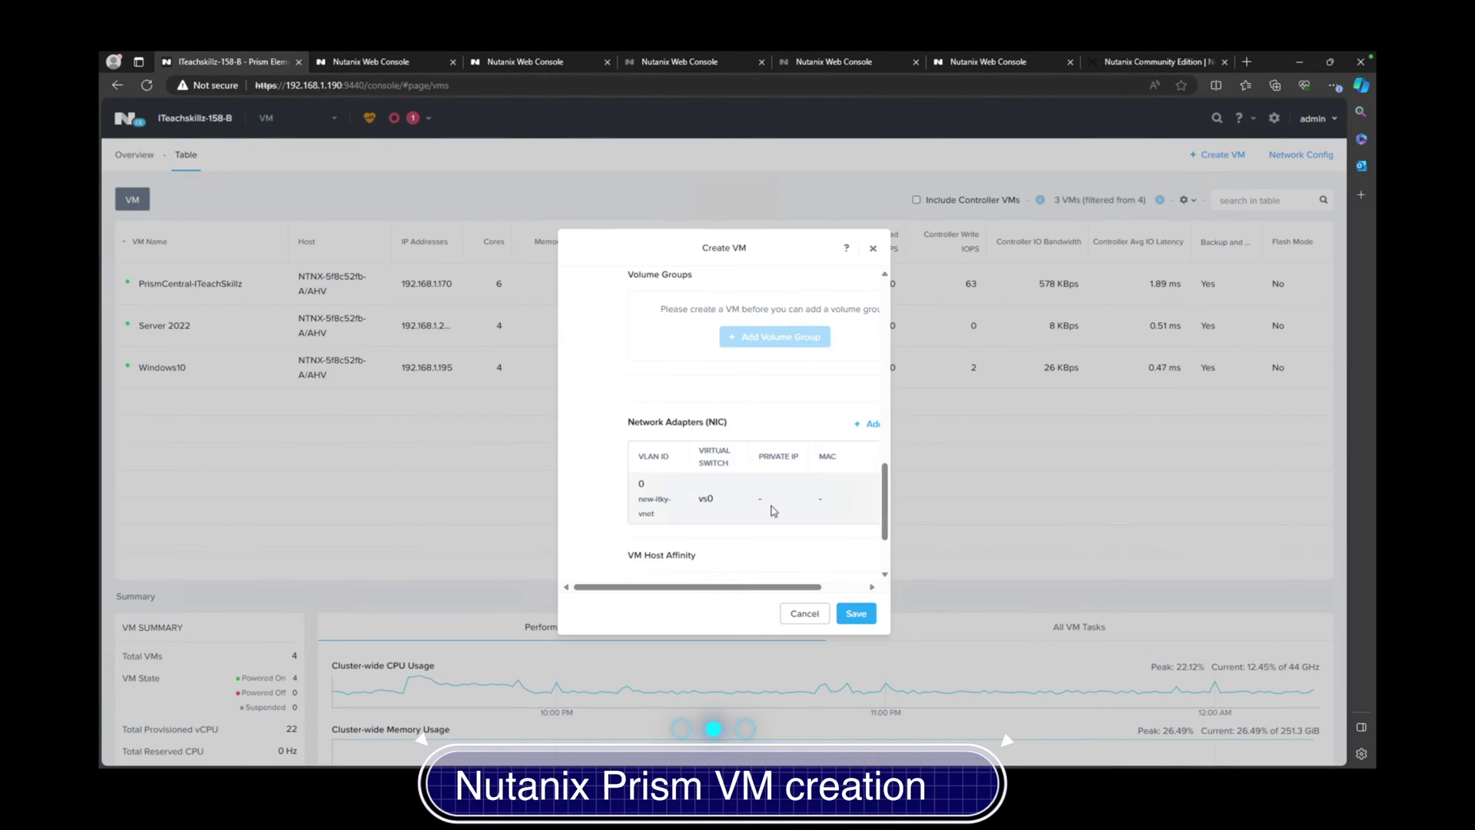
- Save the configuration to create the Exchange 2019 VM
scroll(656, 520, down, 2)
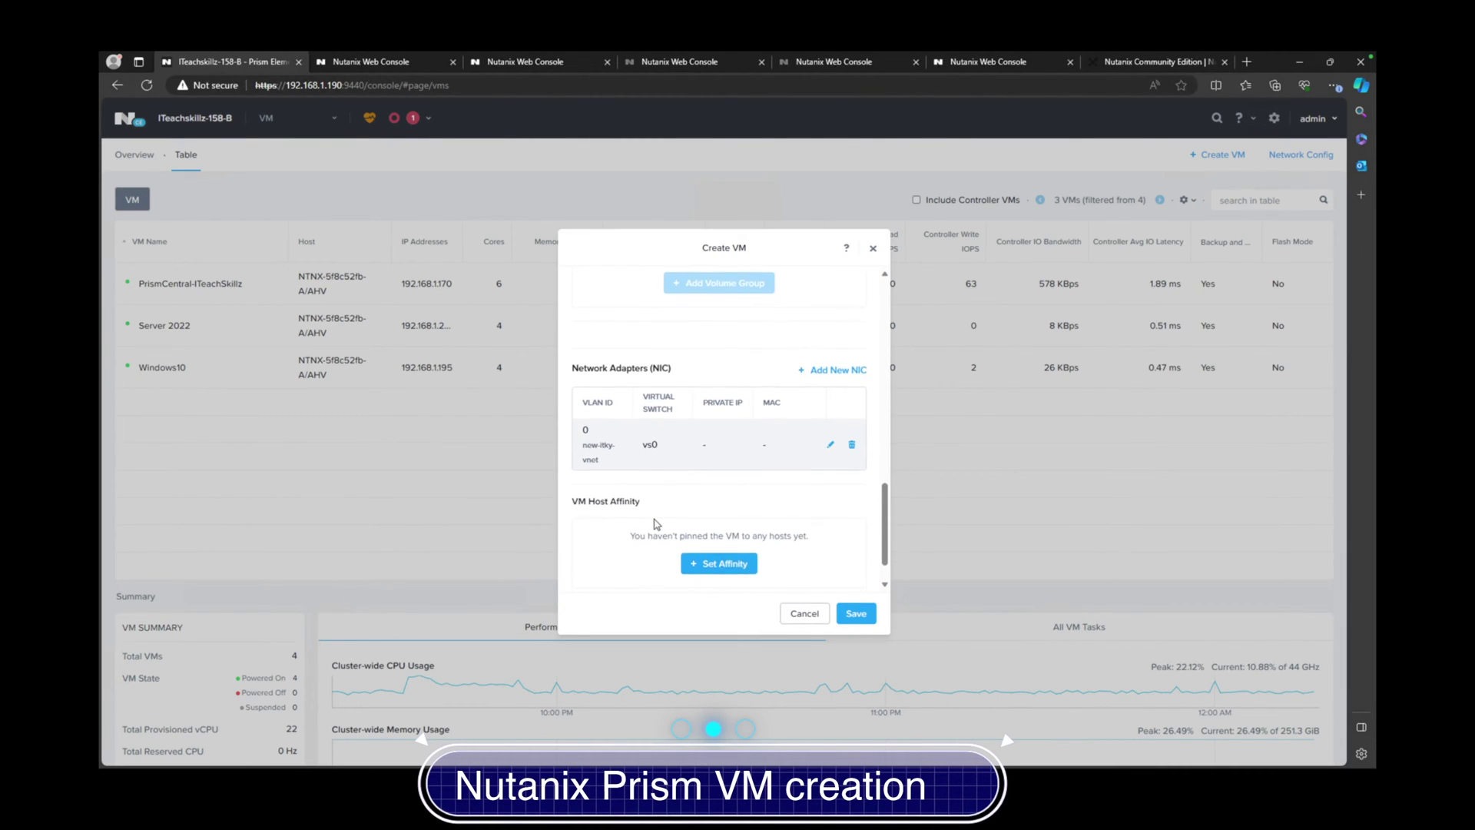
scroll(655, 523, down, 1)
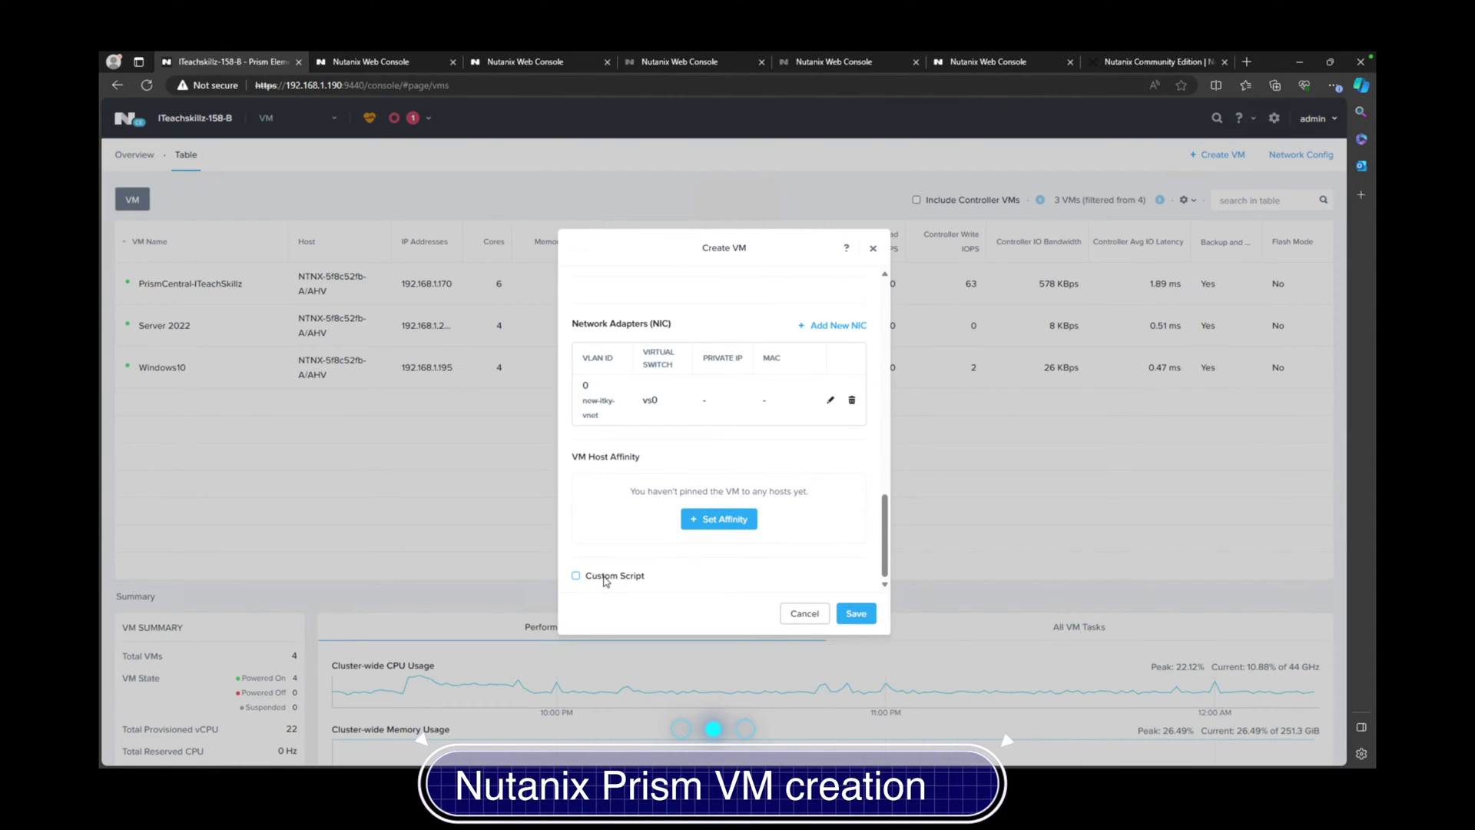
click(852, 614)
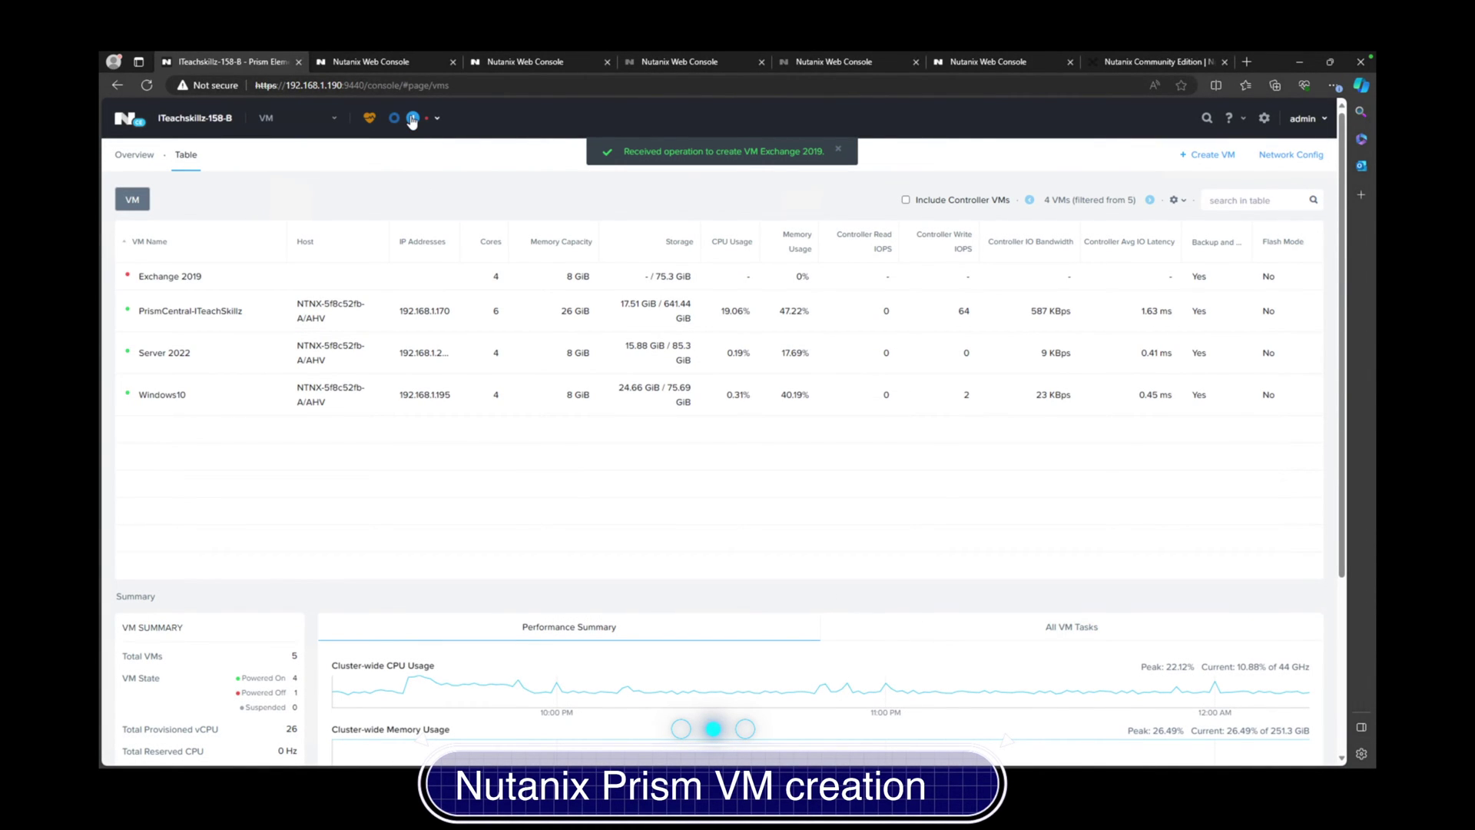
- Clean up the finished recent tasks, then power on the Exchange 2019 VM from its details
click(413, 118)
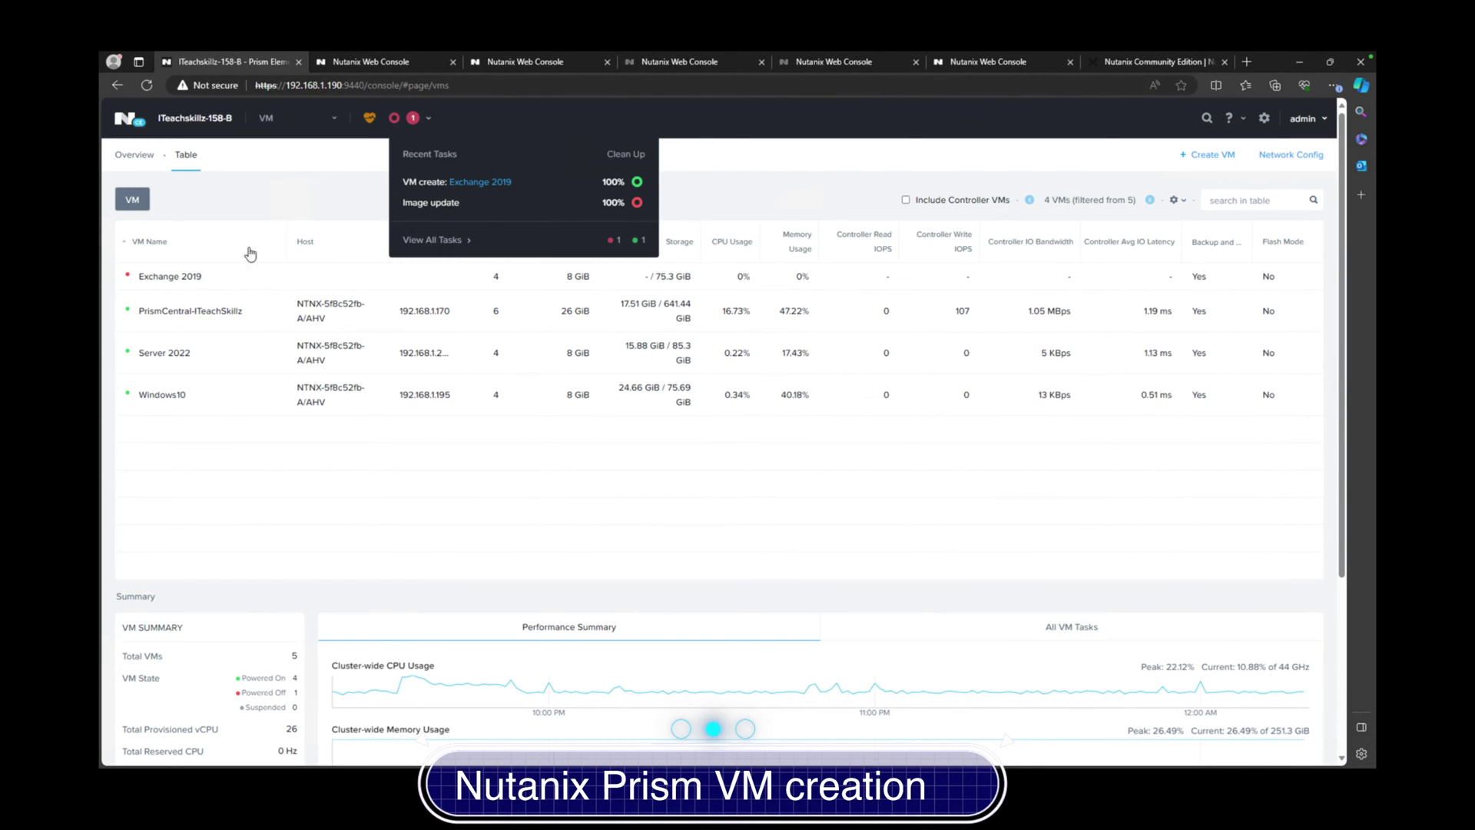
click(627, 154)
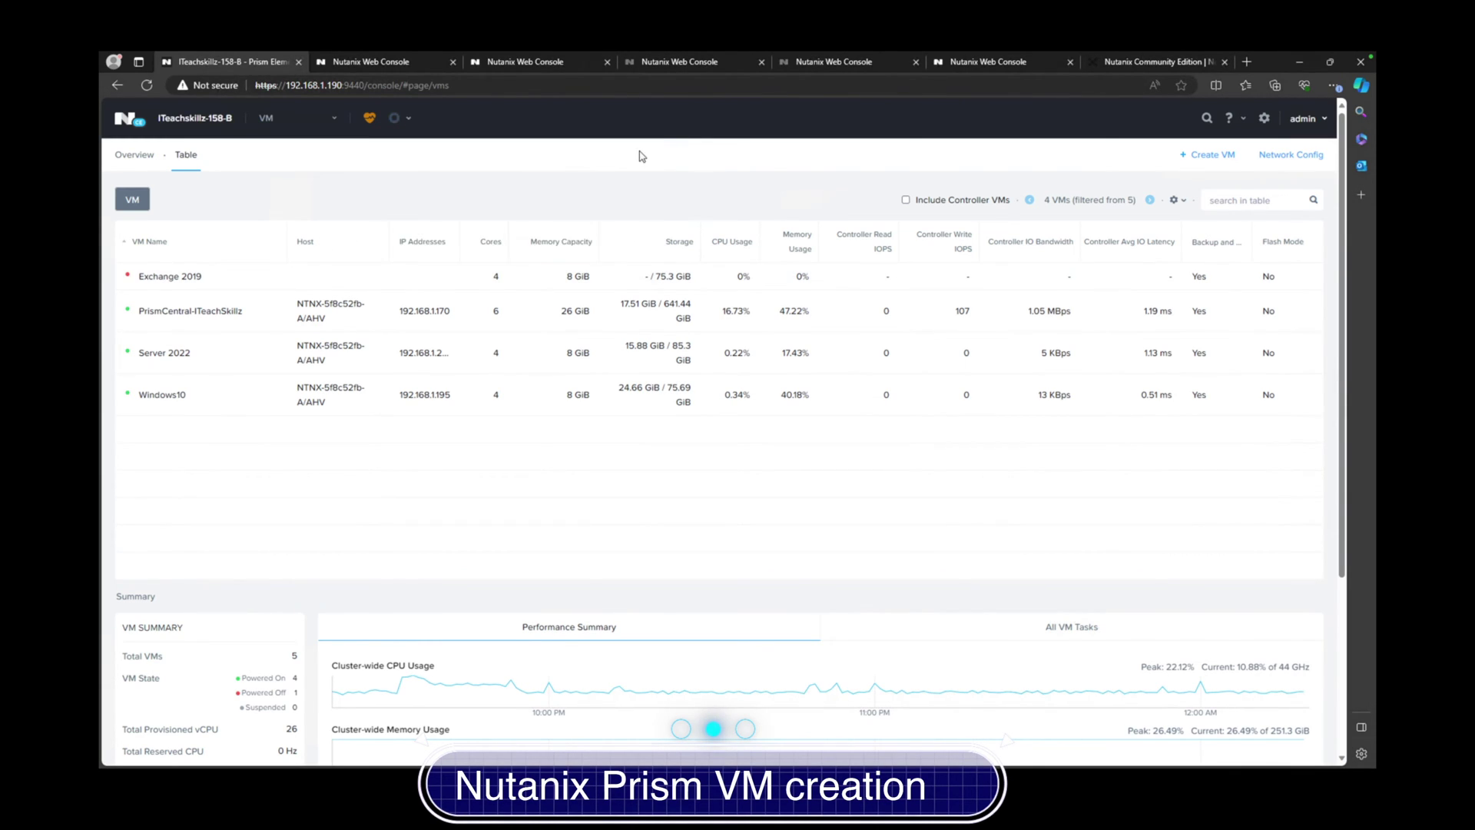
click(199, 280)
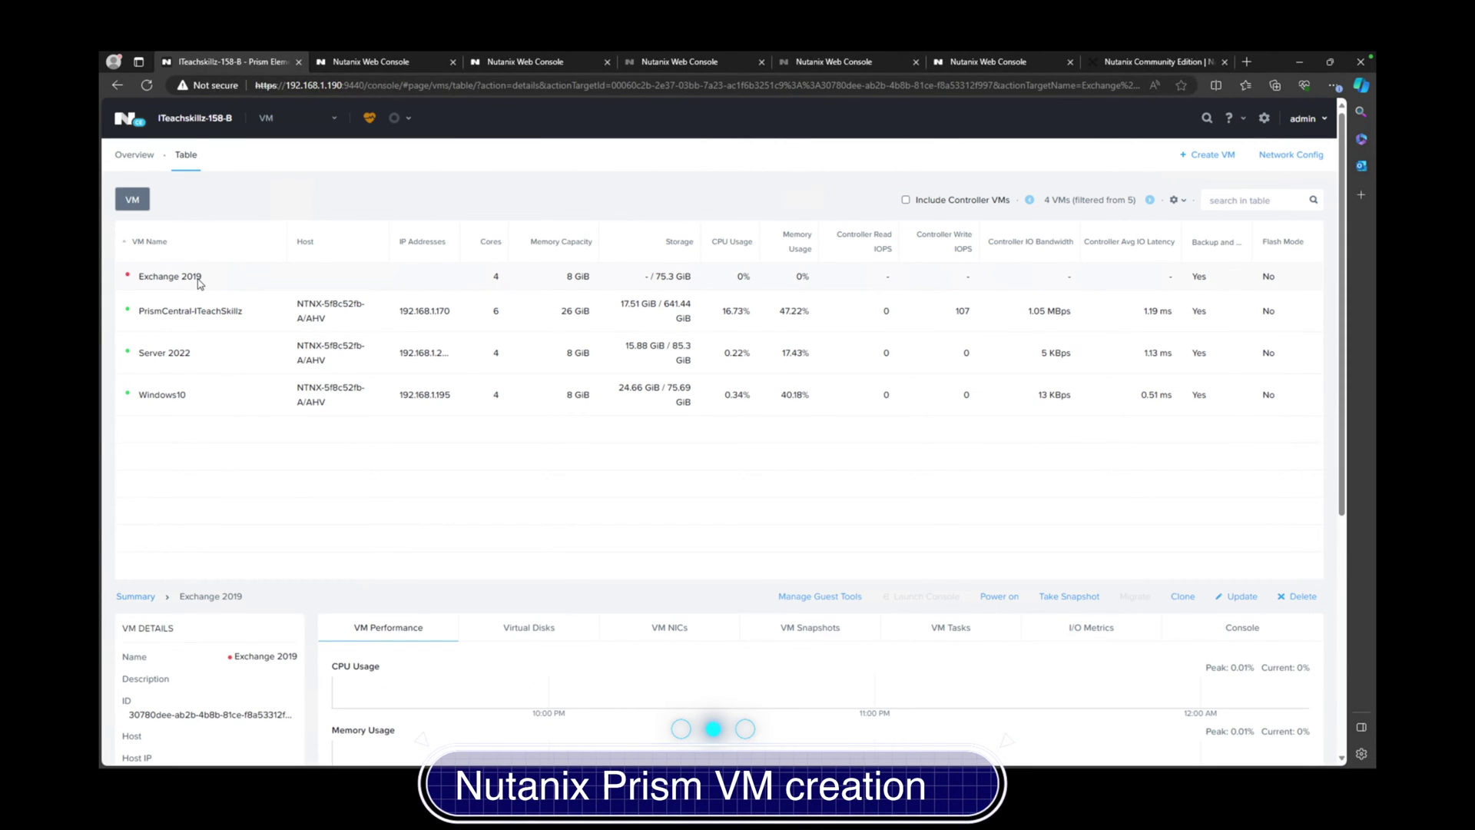
click(1007, 599)
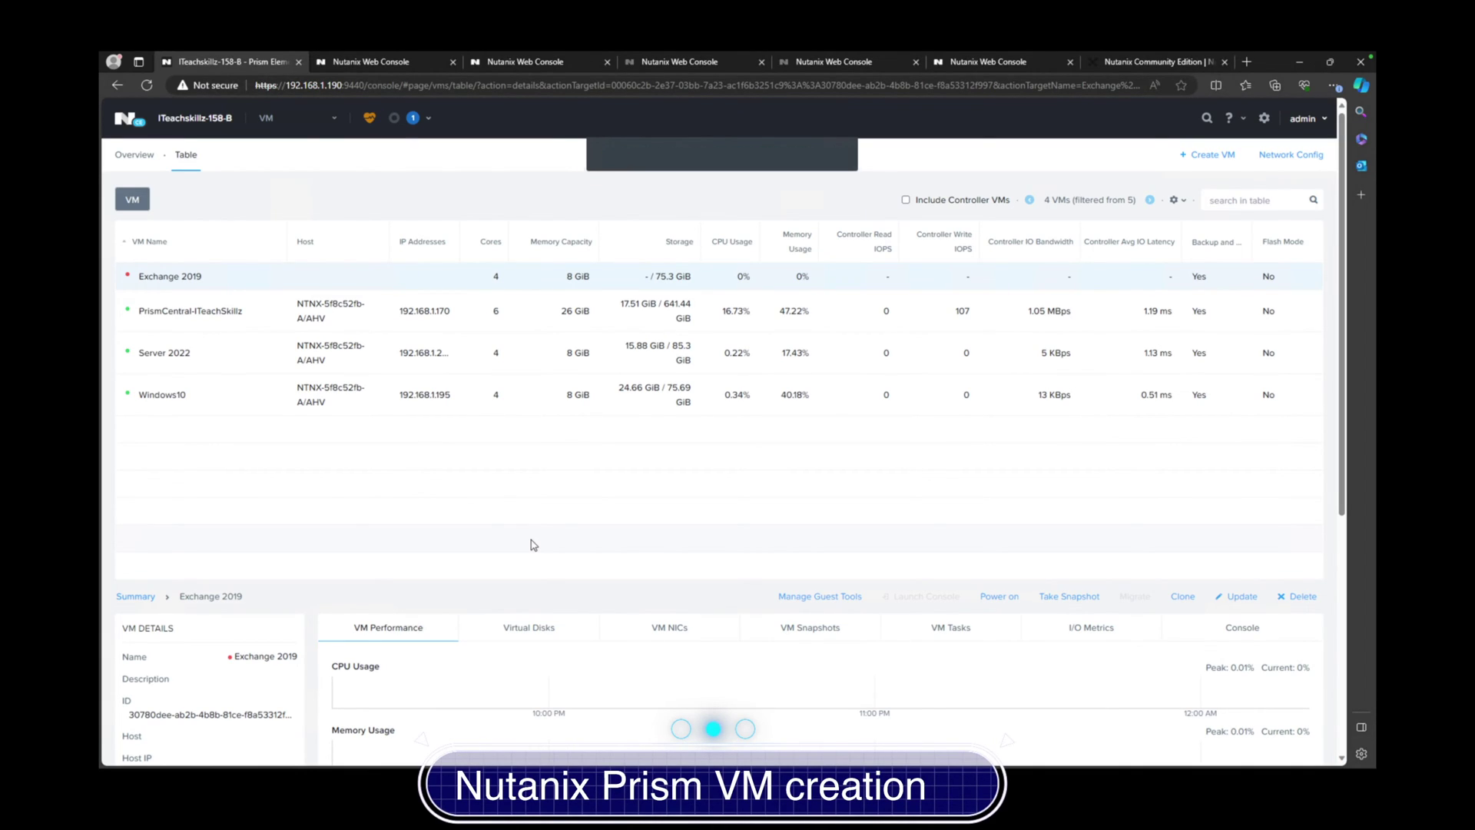
- Launch the Exchange 2019 console and boot from the installation DVD into Windows Server Setup
right_click(192, 282)
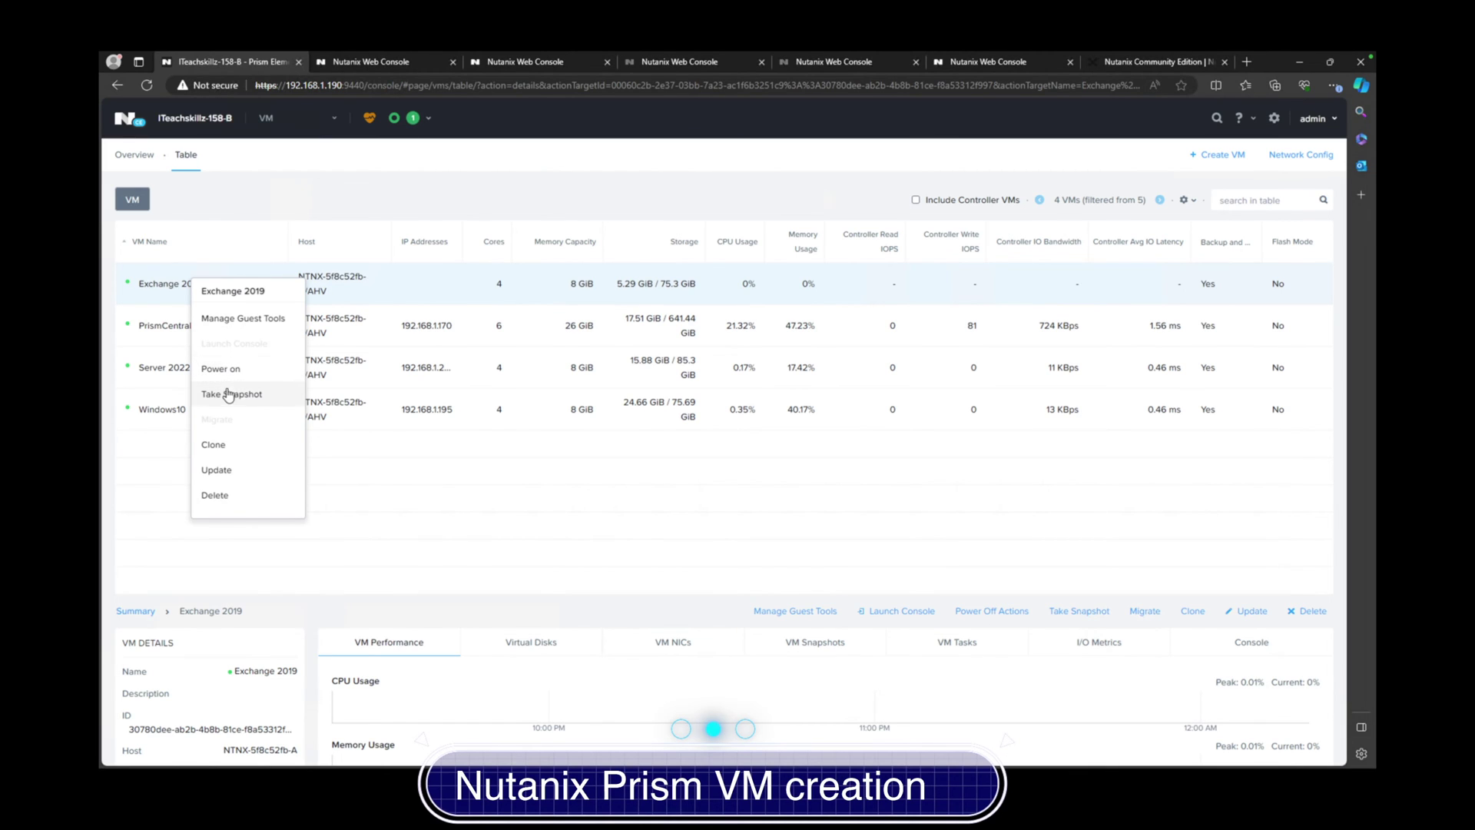
click(867, 614)
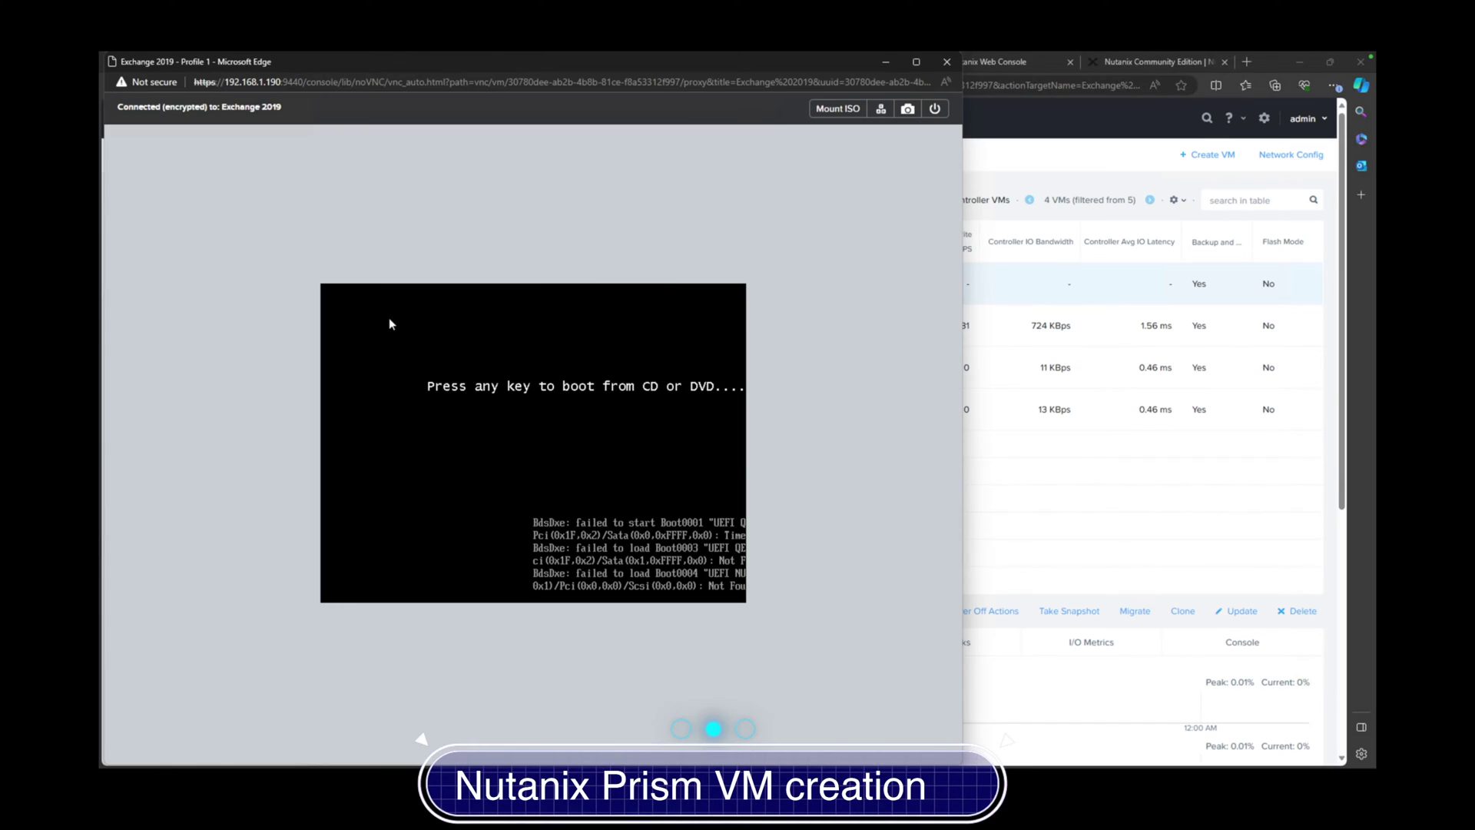
key(Return)
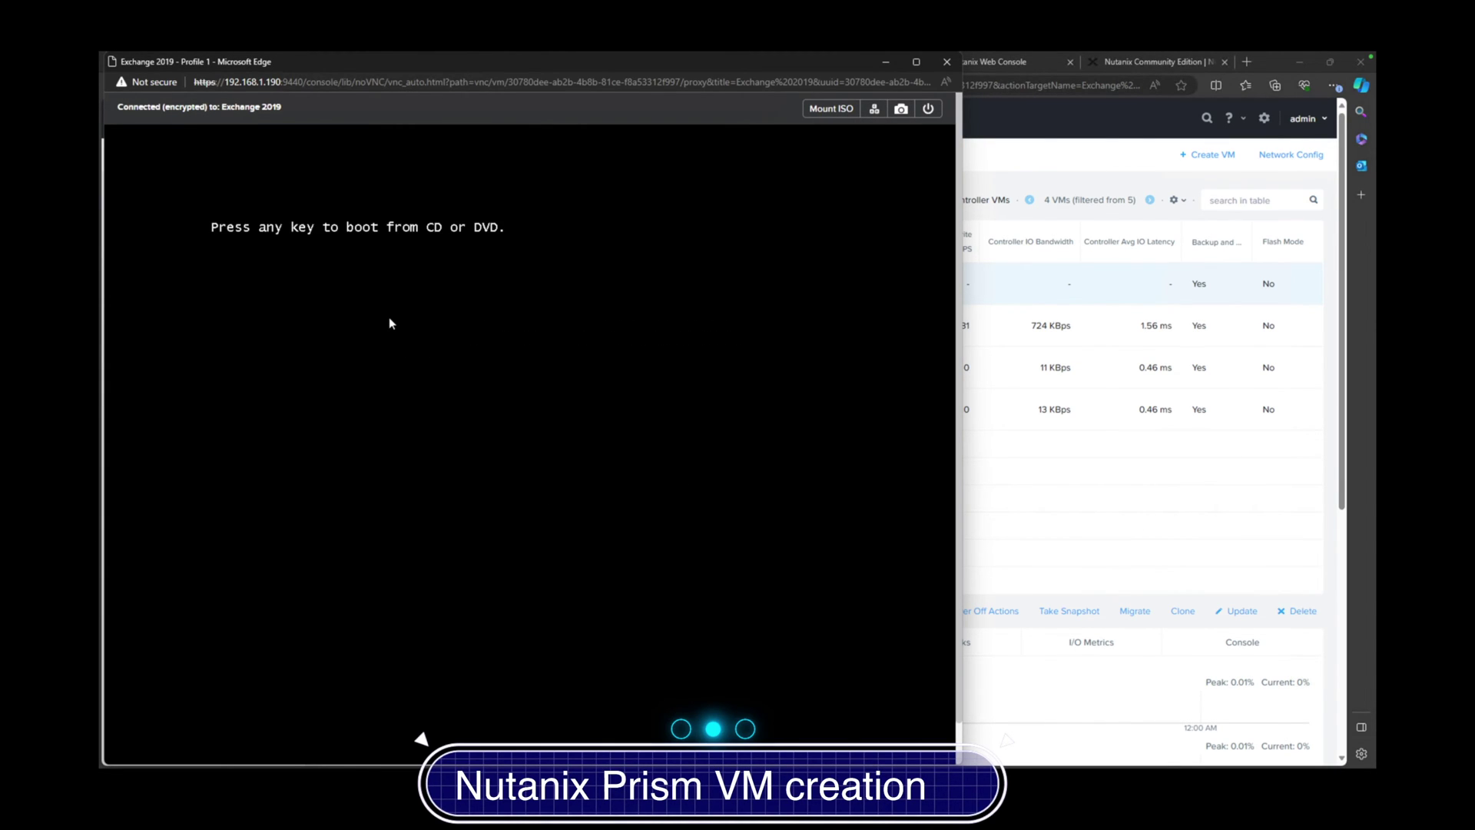
key(Return)
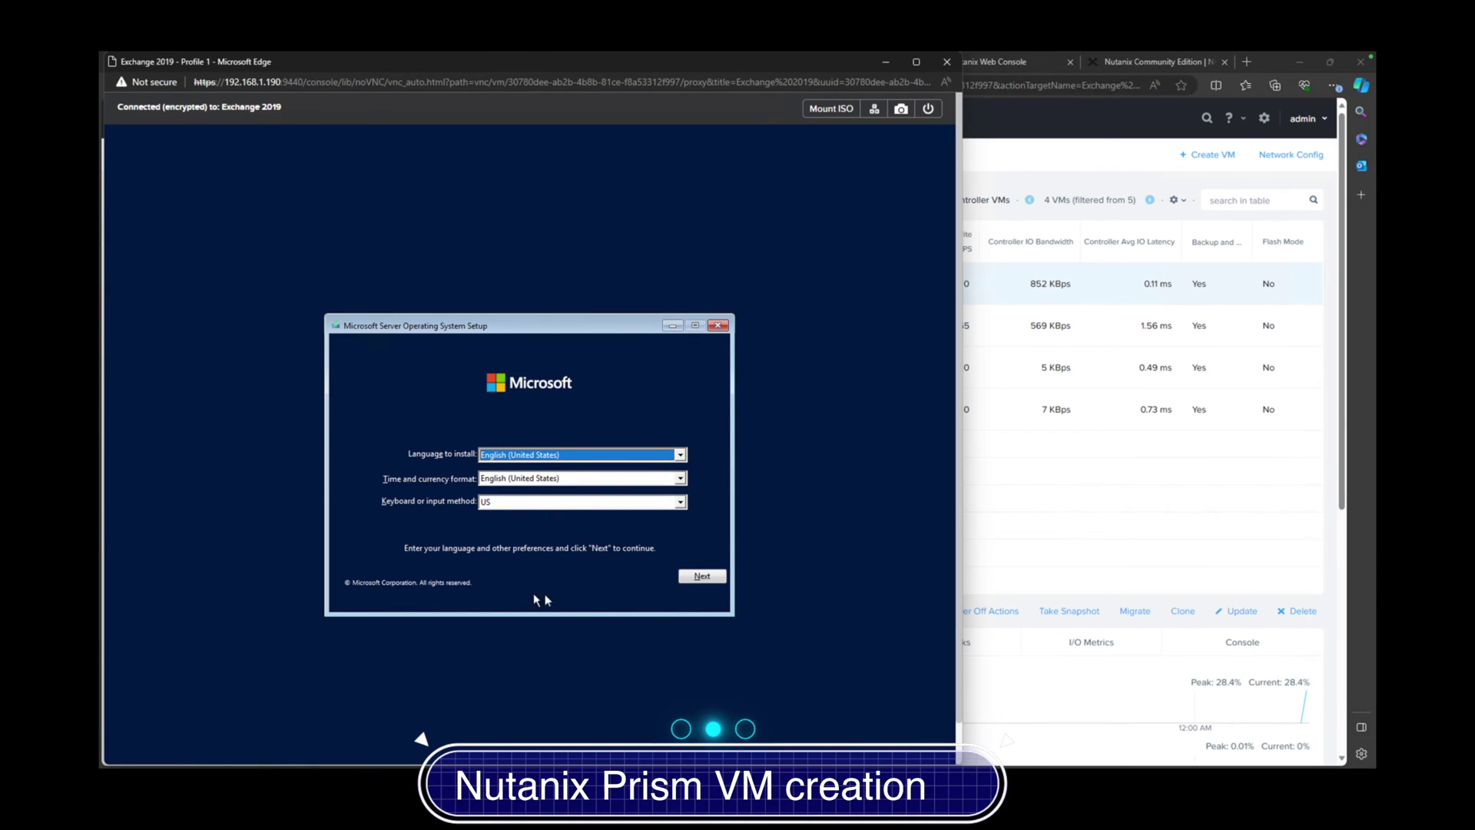
- Start Windows Server Setup without a product key, choosing Windows Server 2022 Datacenter (Desktop Experience)
click(695, 577)
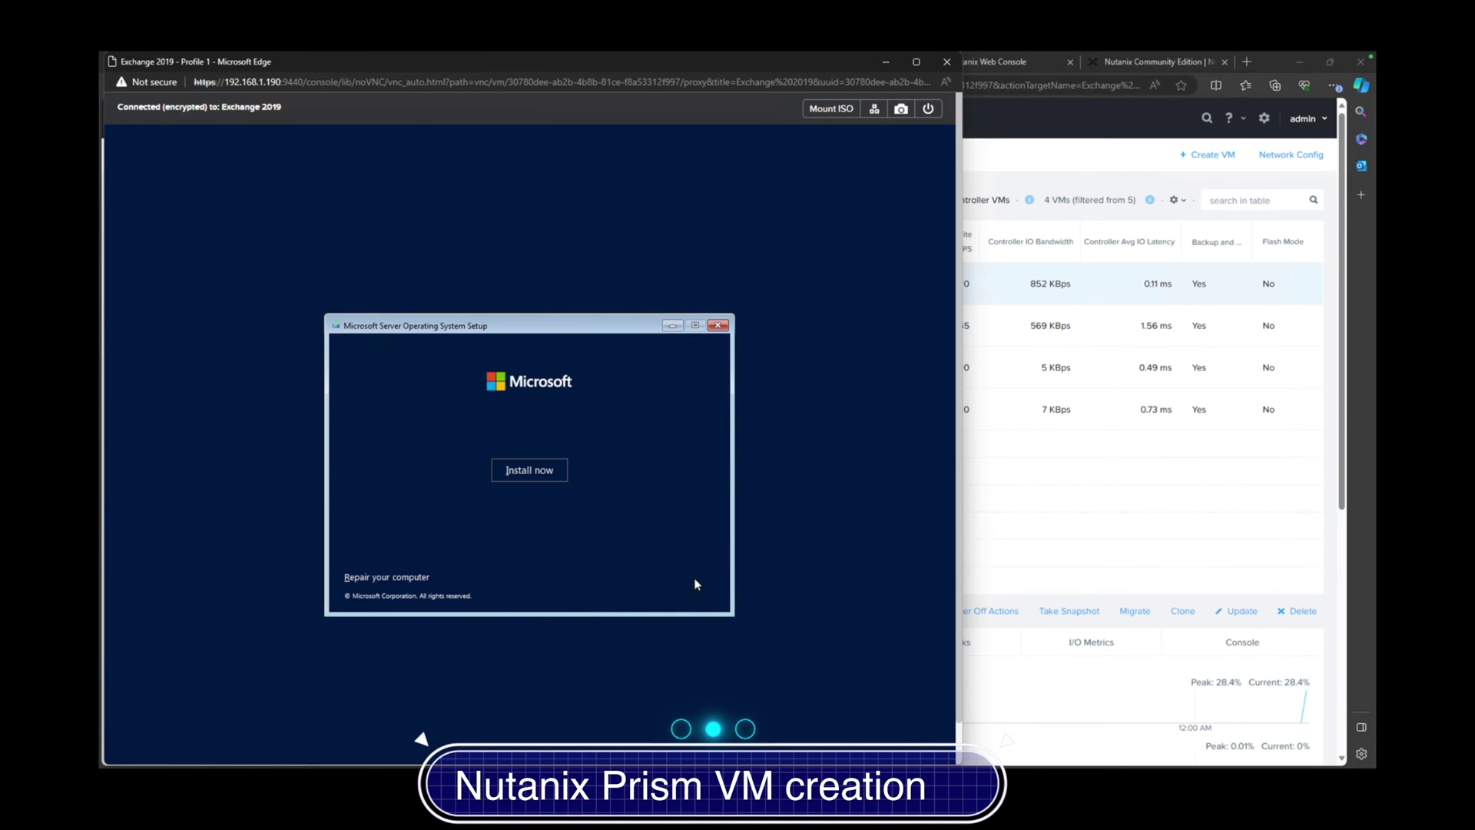
click(519, 472)
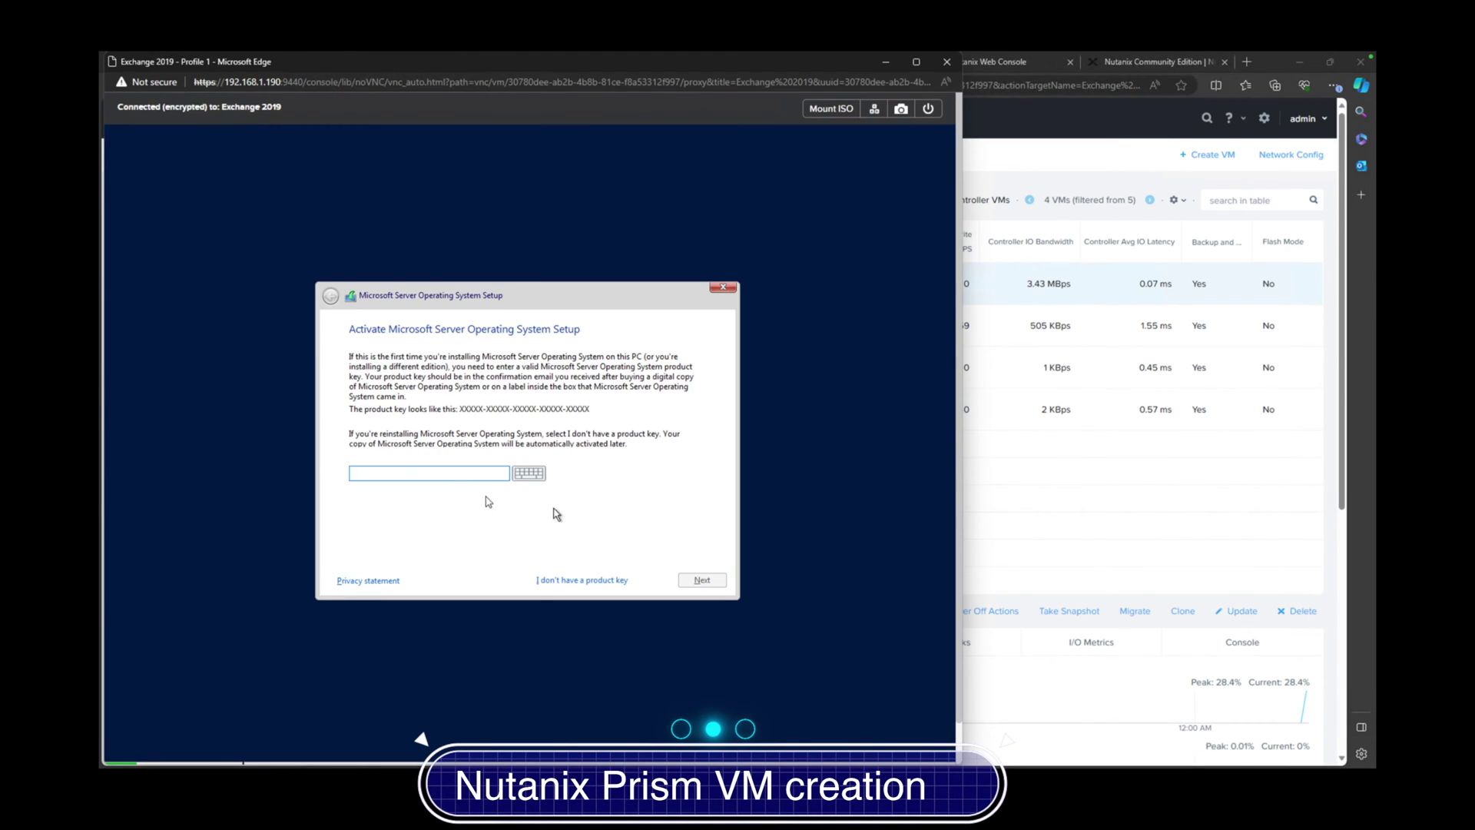
click(547, 582)
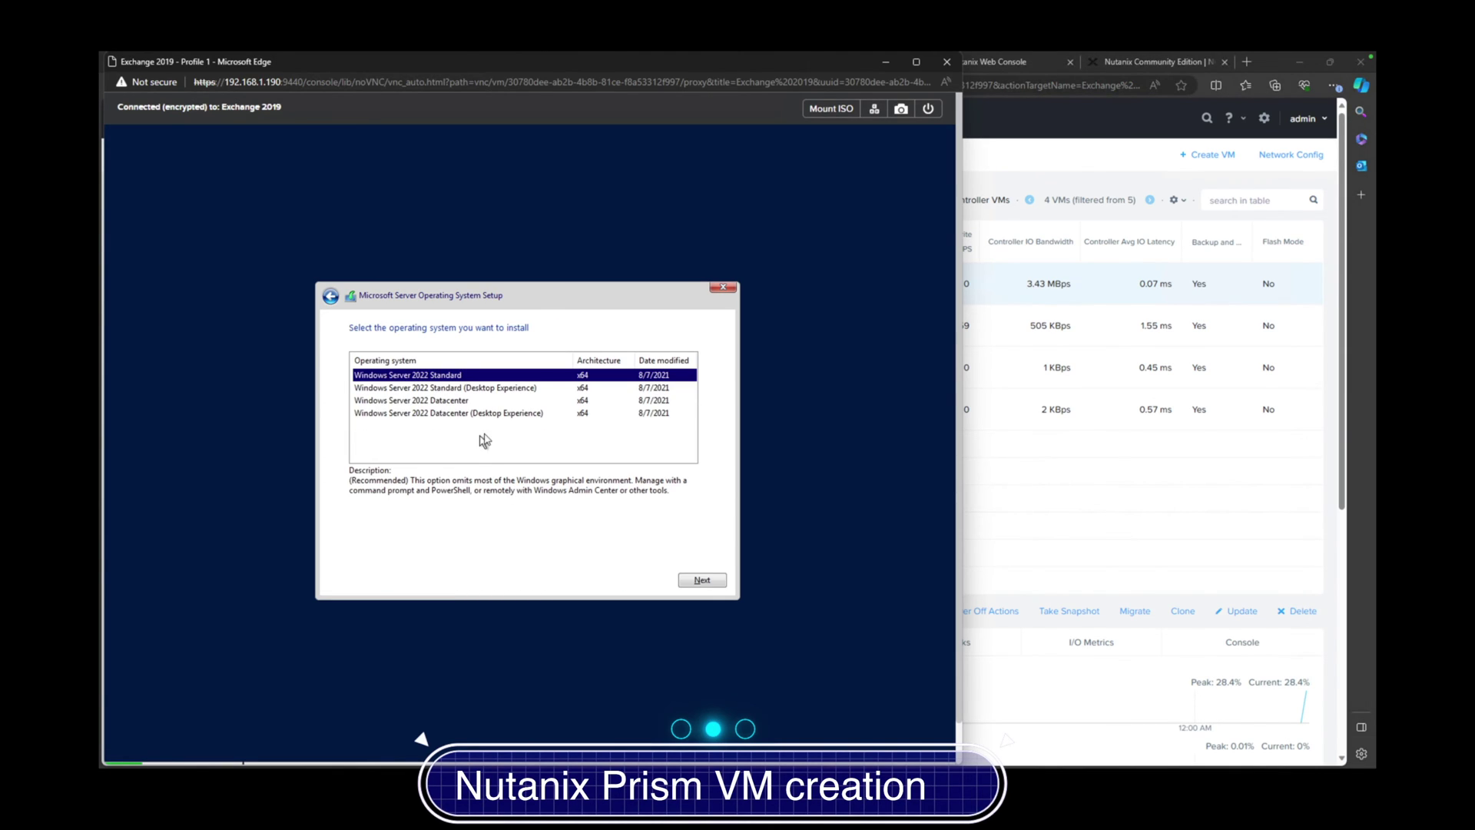
click(475, 413)
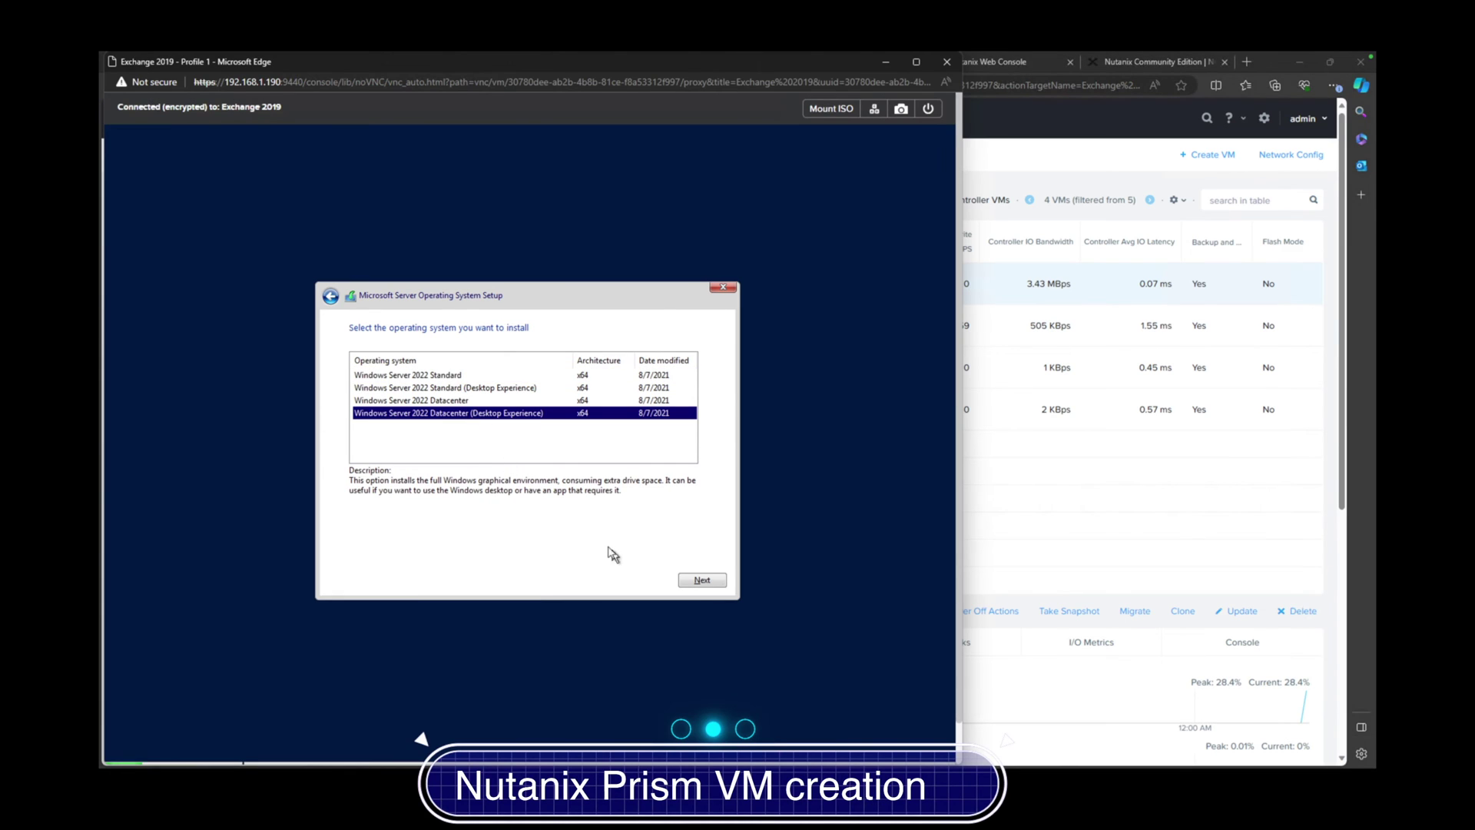
click(700, 582)
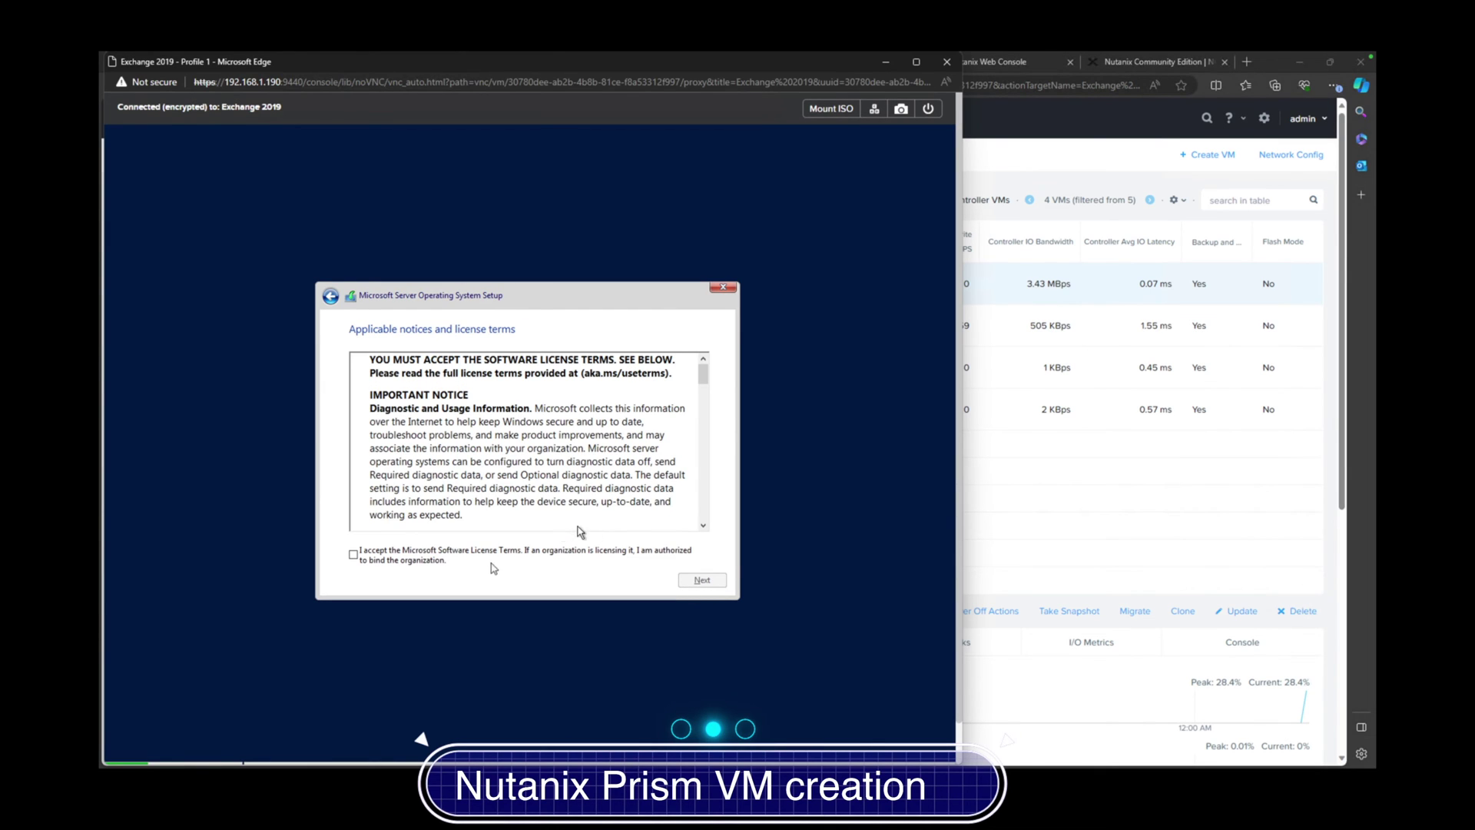
- Accept the license terms and choose a Custom installation
click(503, 554)
click(696, 581)
click(546, 461)
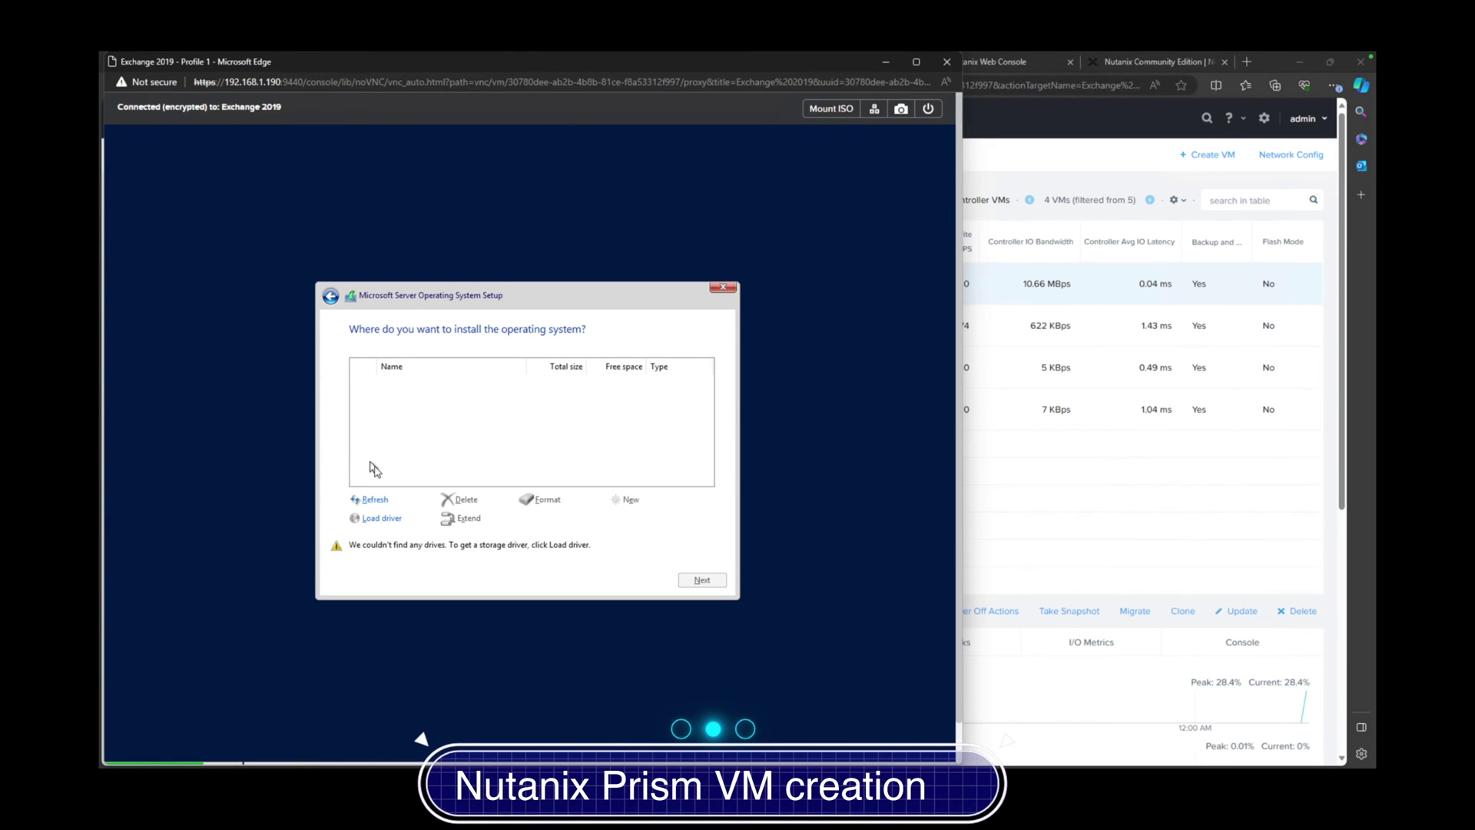
- Load all four VirtIO drivers from CD Drive (E:) Nutanix VirtIO > Windows Server 2022 > x64
click(382, 519)
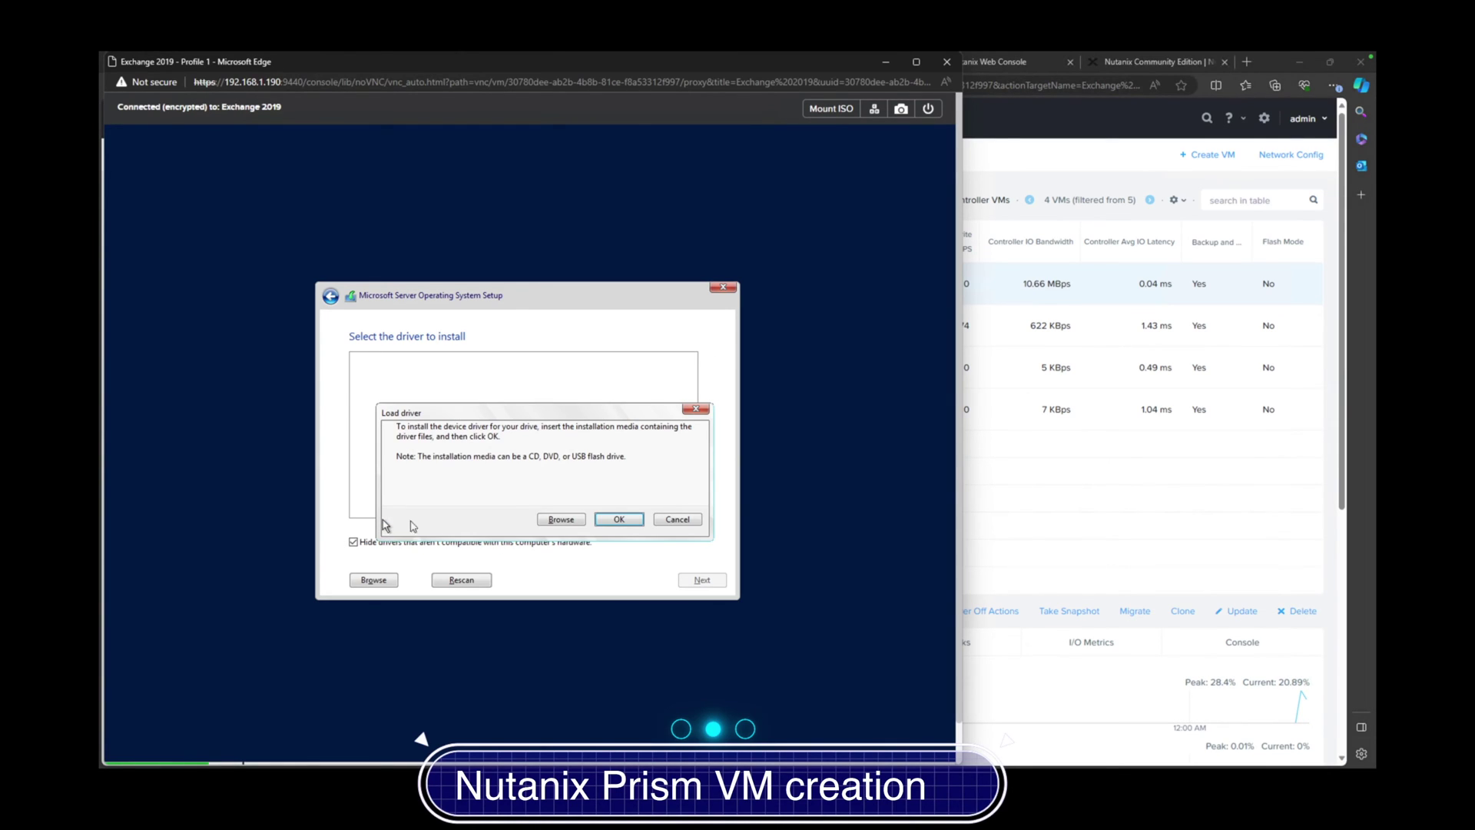
click(560, 519)
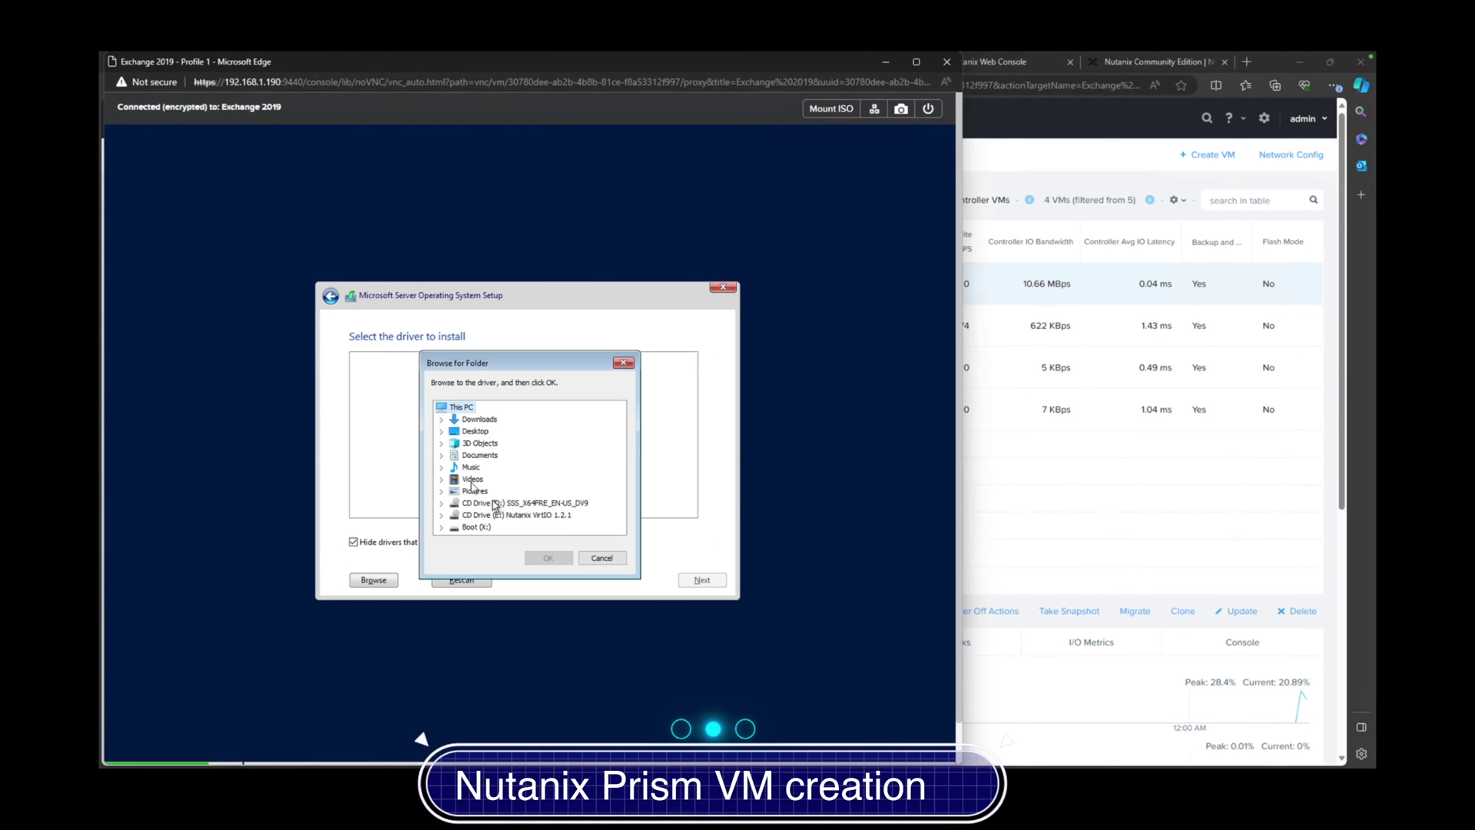
click(443, 516)
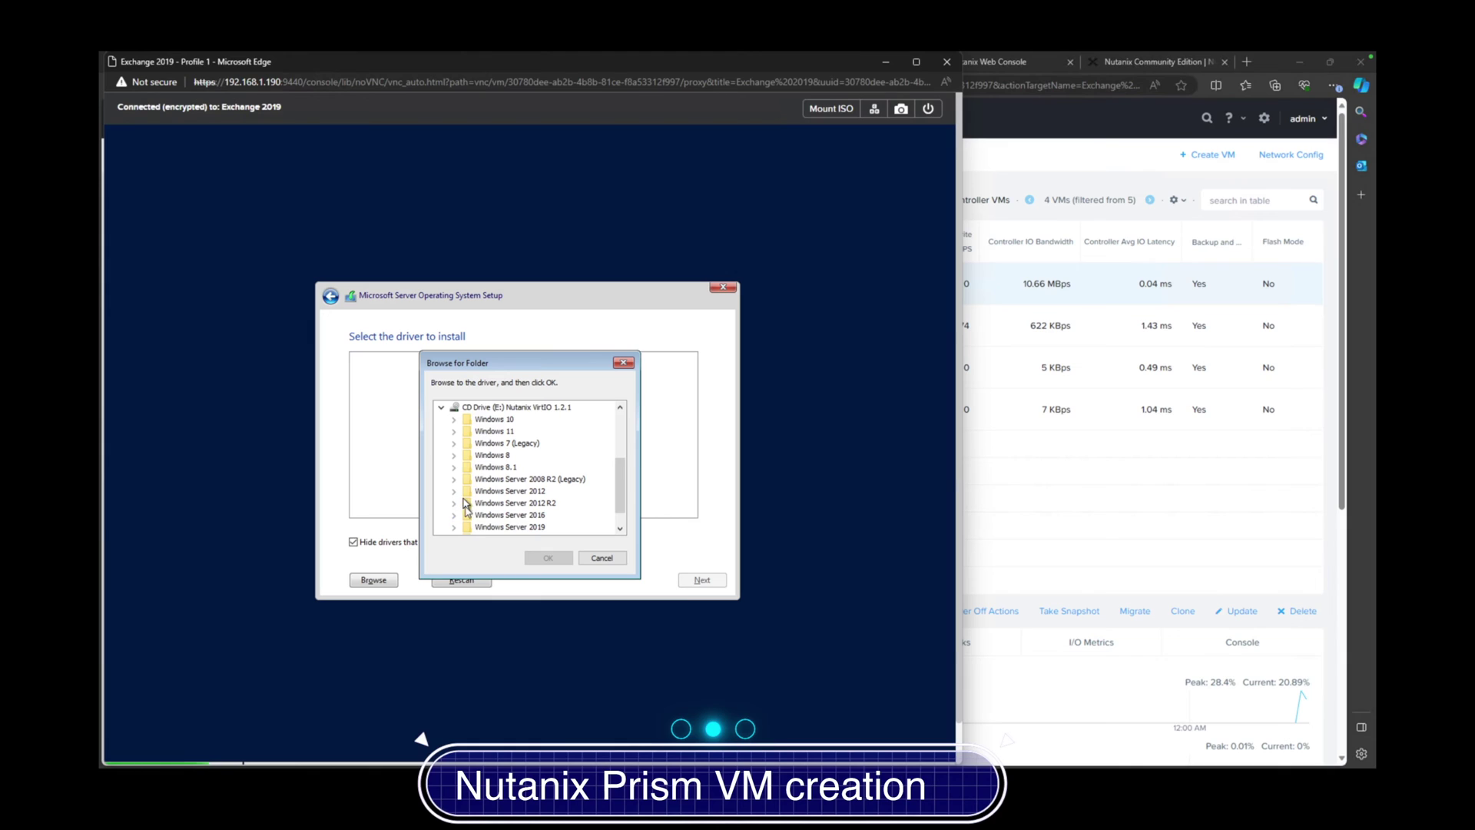
scroll(467, 512, down, 1)
click(454, 515)
click(489, 529)
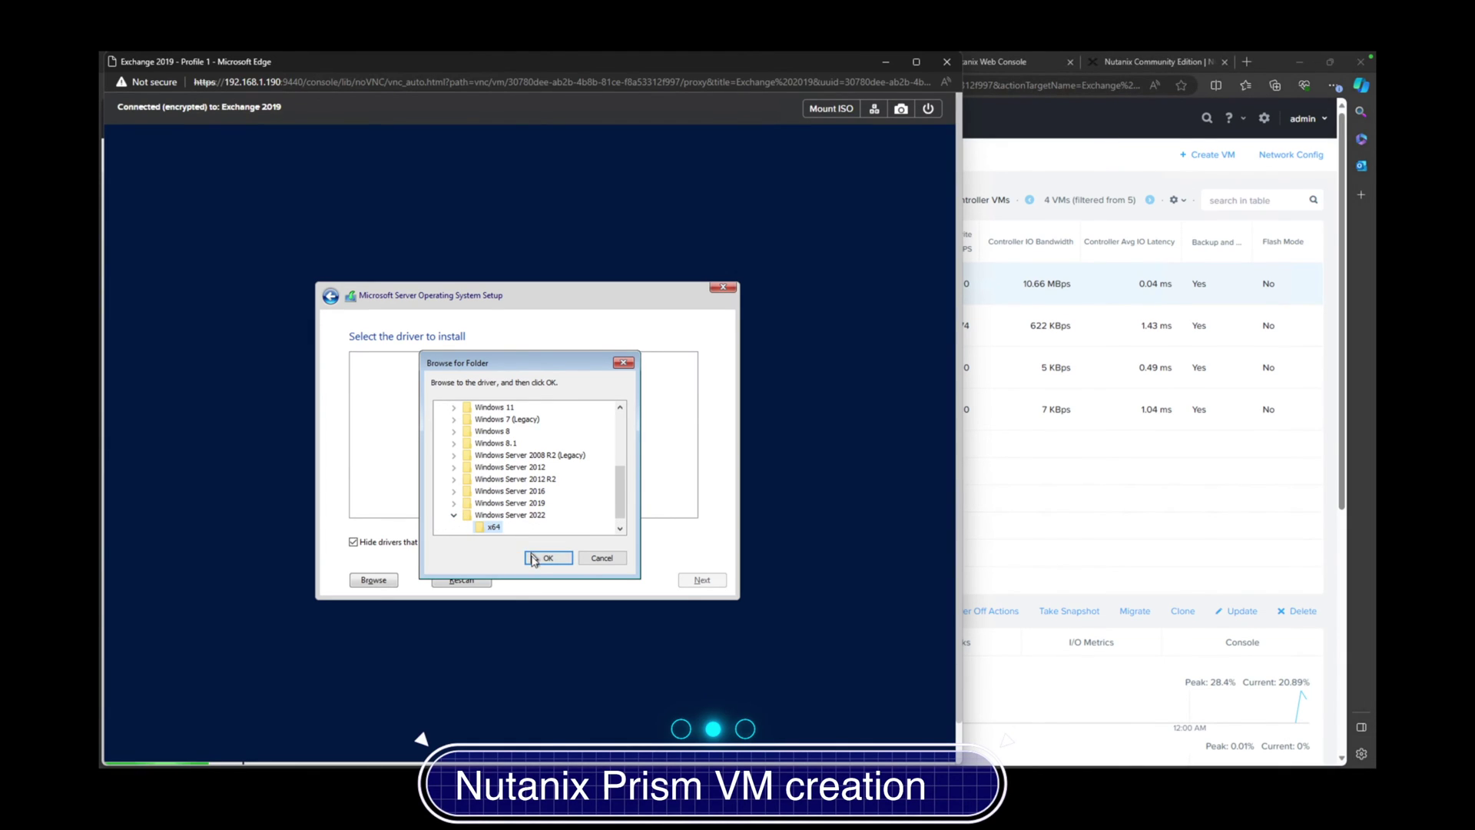
click(547, 557)
shift+click(477, 397)
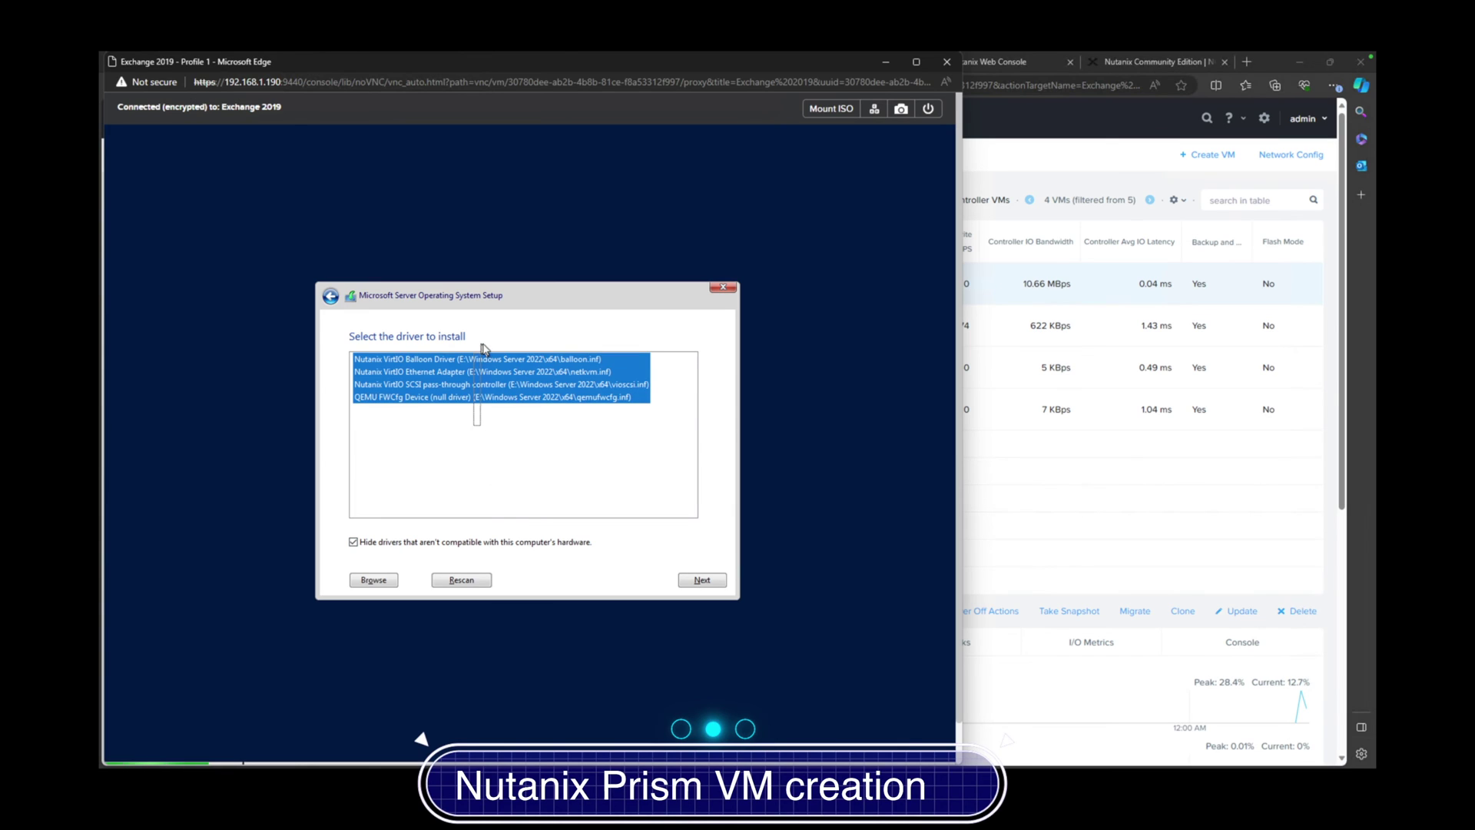
click(700, 581)
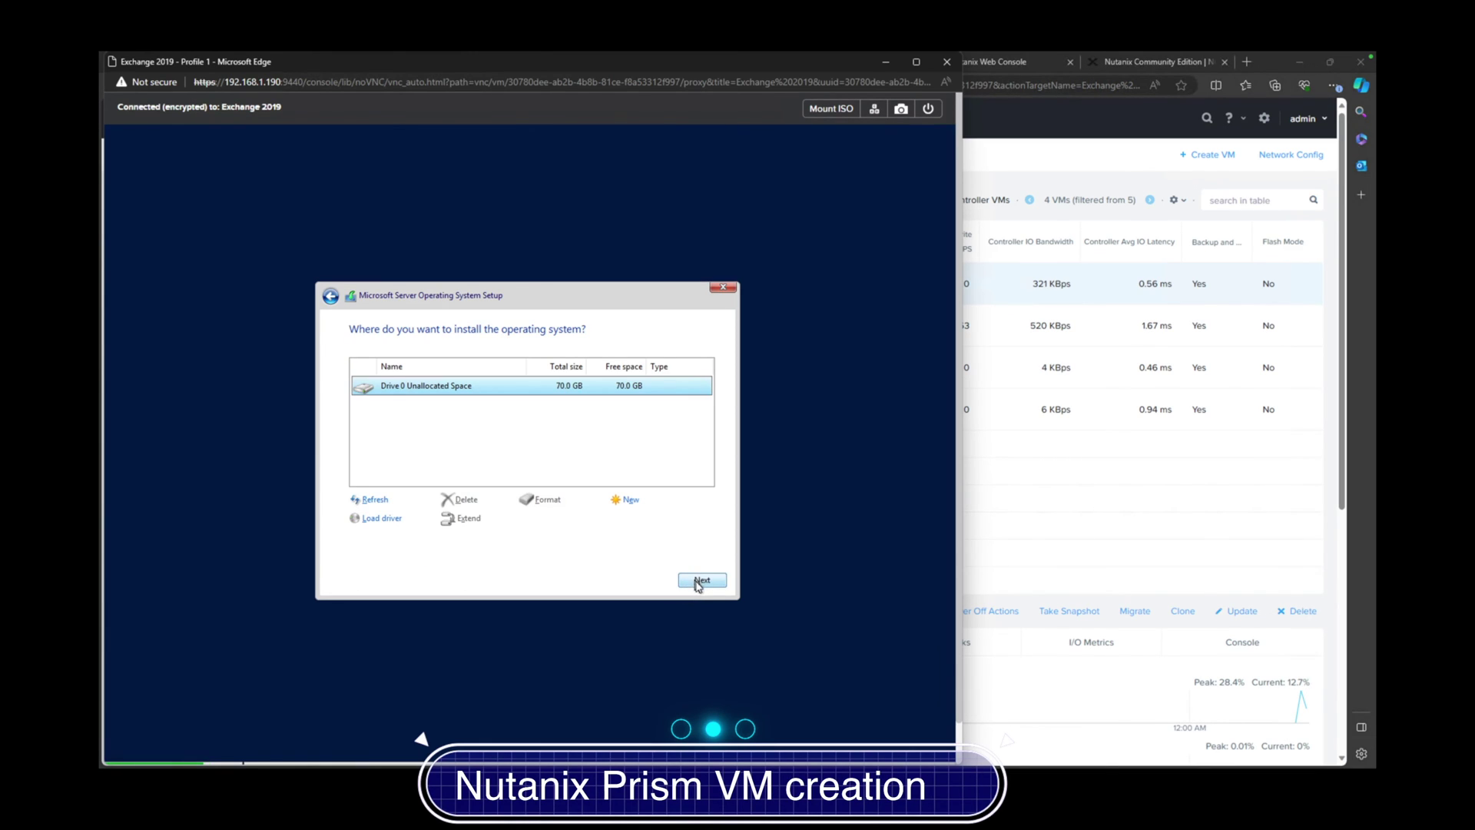
- Begin installing Windows Server onto Drive 0's 70 GB unallocated space
click(702, 581)
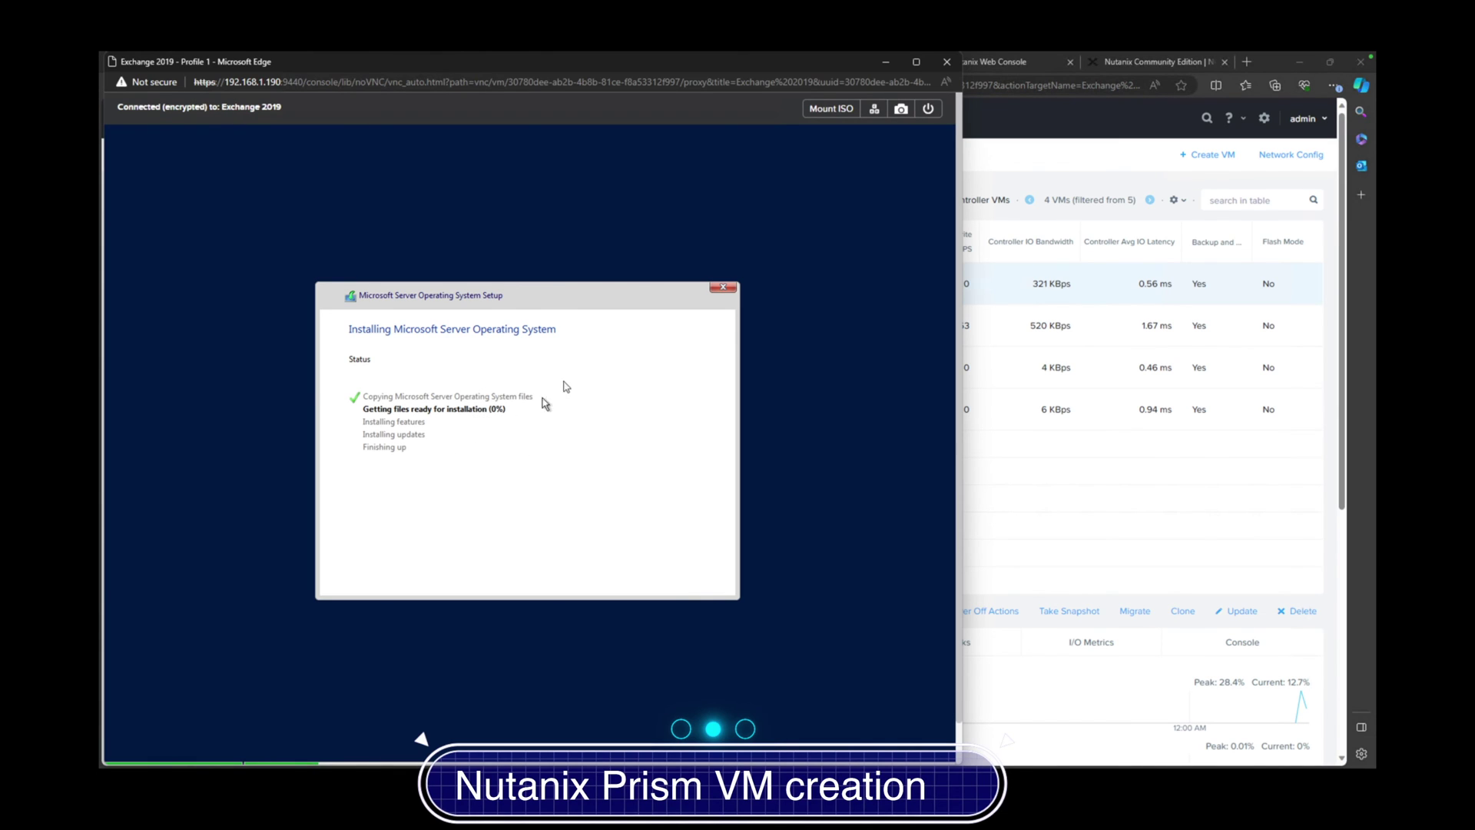
- Minimize the Exchange 2019 console and launch the Server 2022 VM console
click(885, 63)
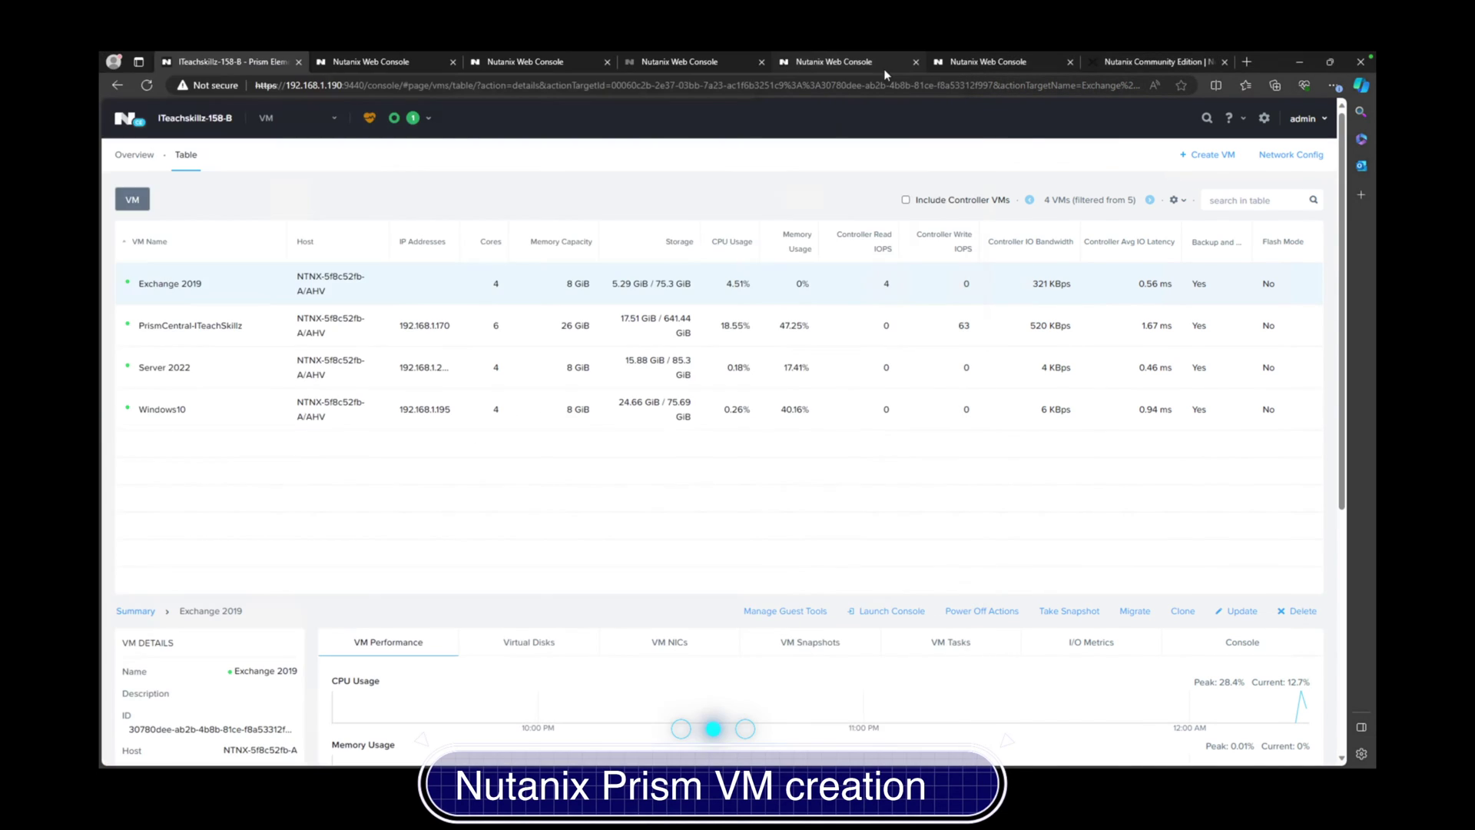
click(194, 372)
right_click(194, 371)
click(234, 431)
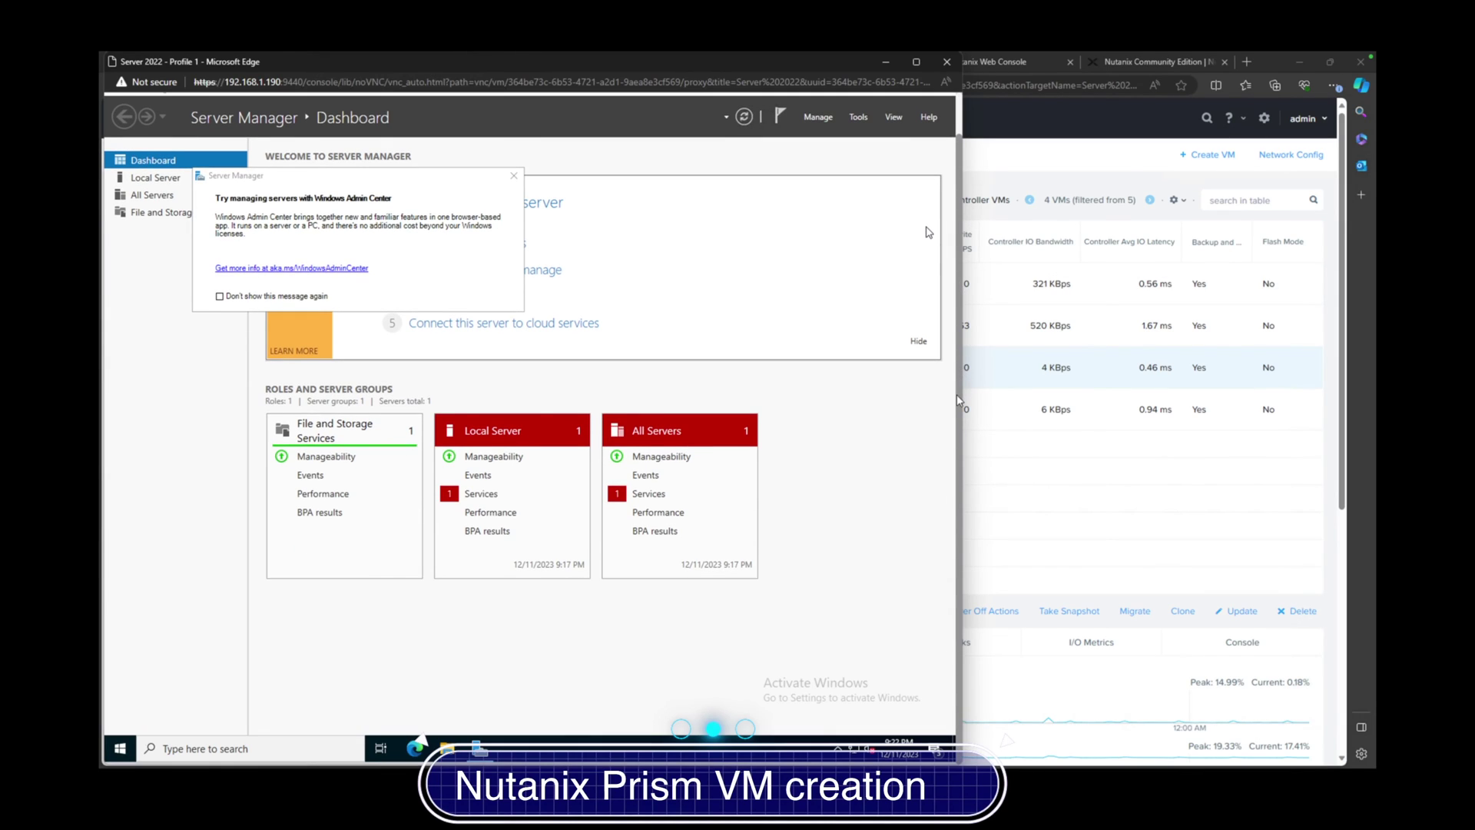
- Open Server Manager from the Start menu, then minimize the Server 2022 console
click(121, 749)
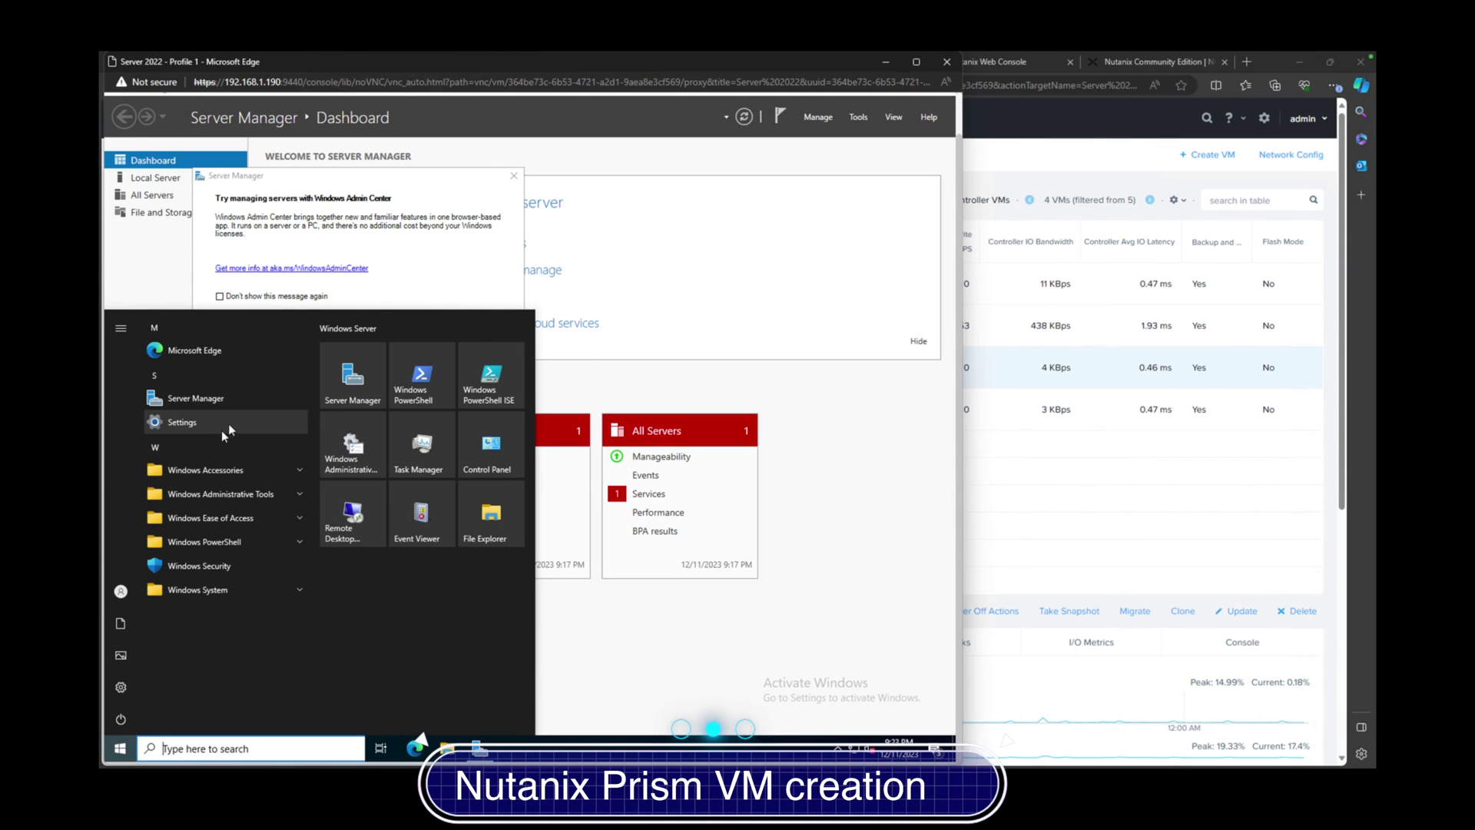
click(250, 390)
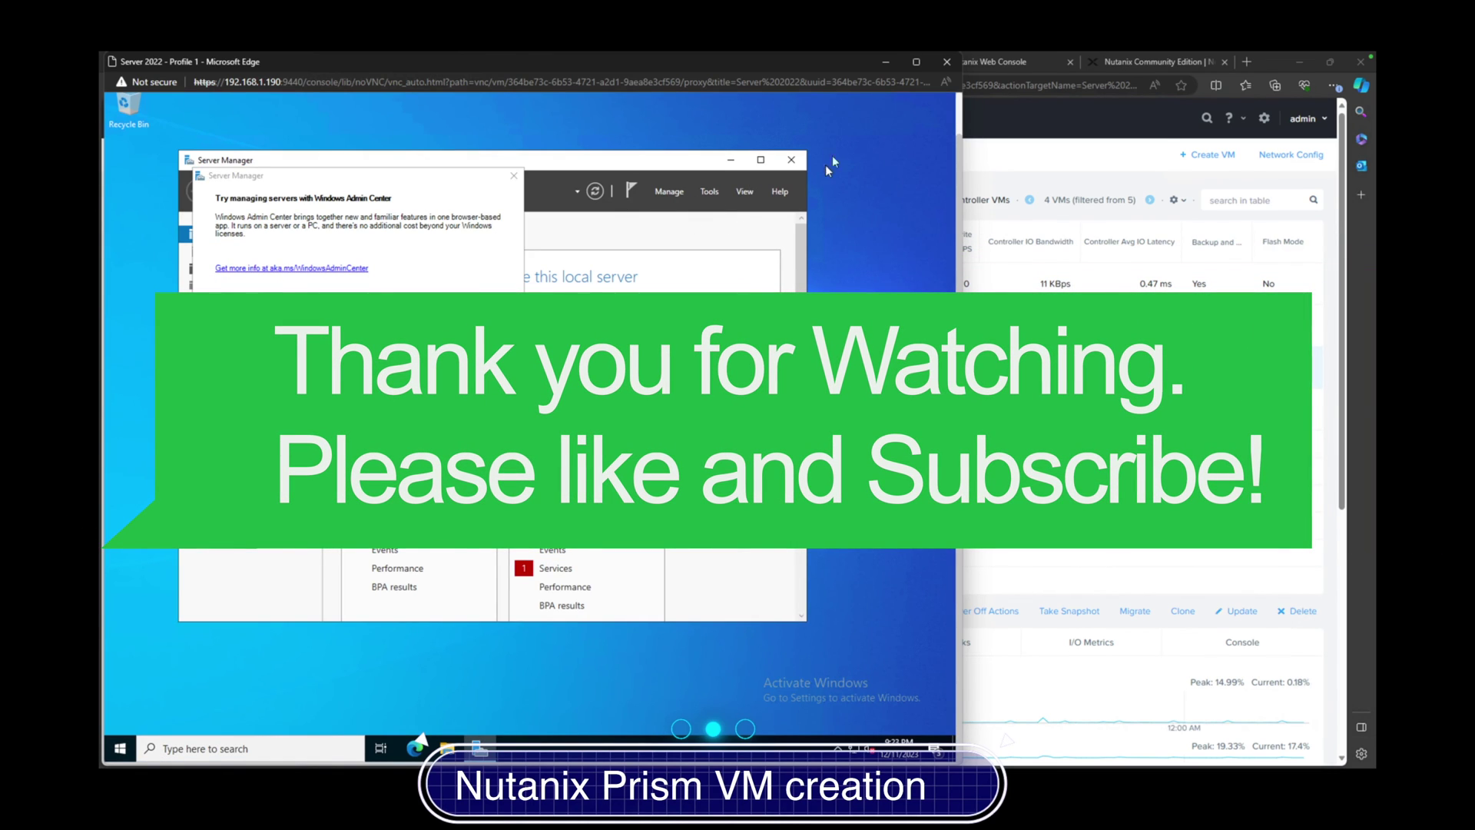
click(890, 61)
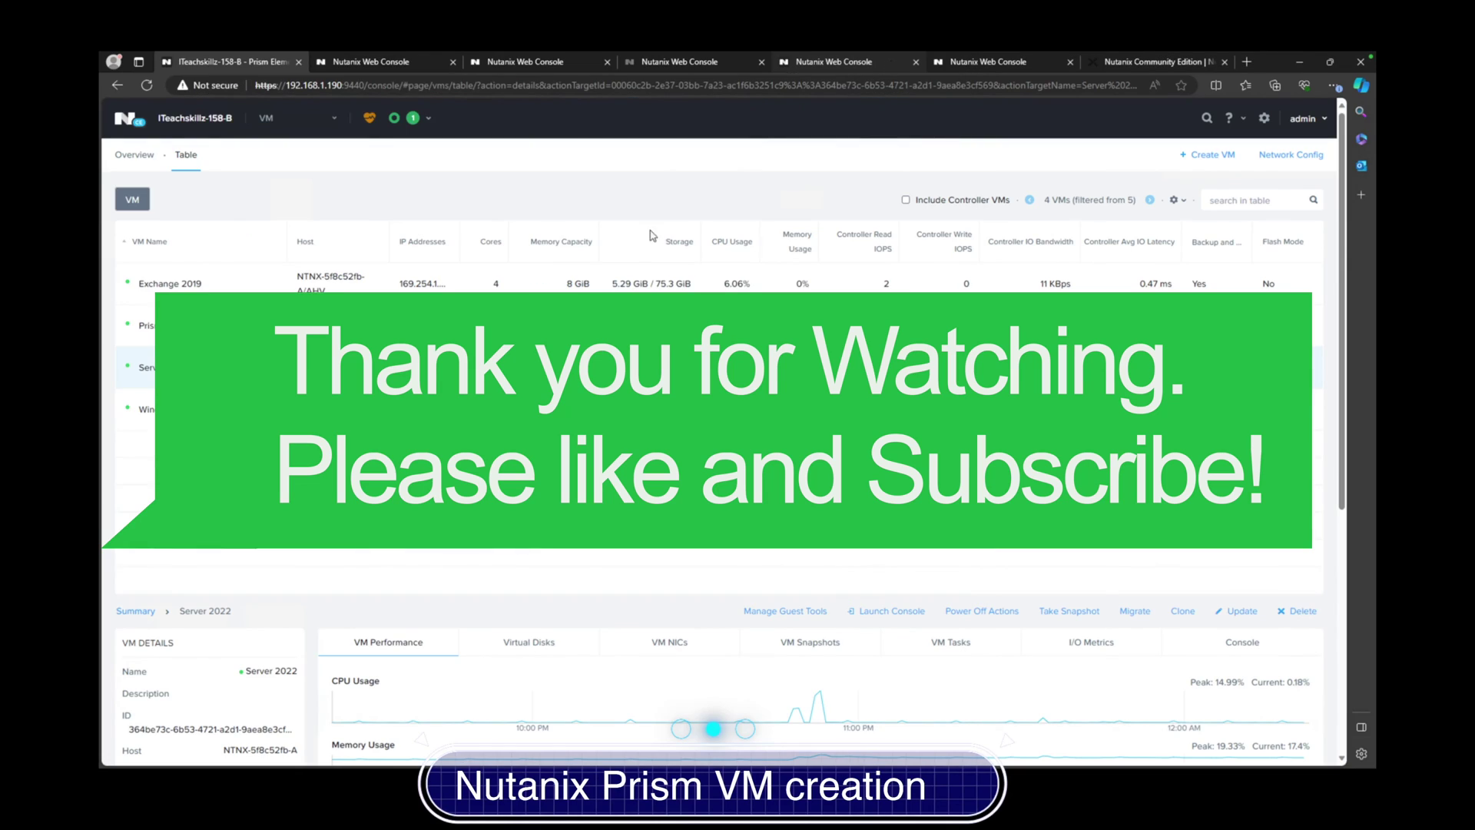